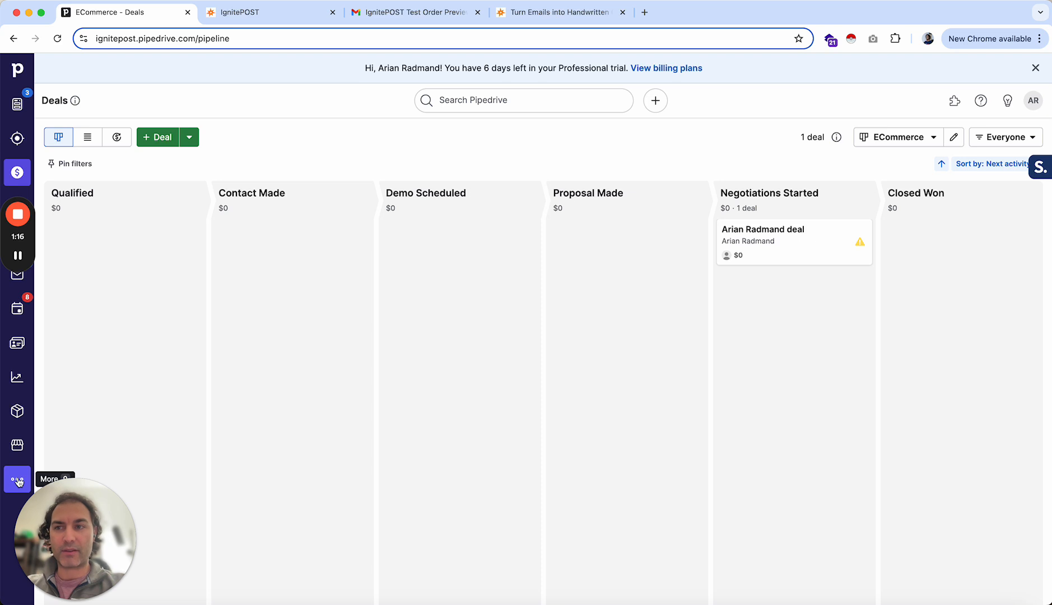
- Open the Automations tool and start a new blank automation
click(18, 481)
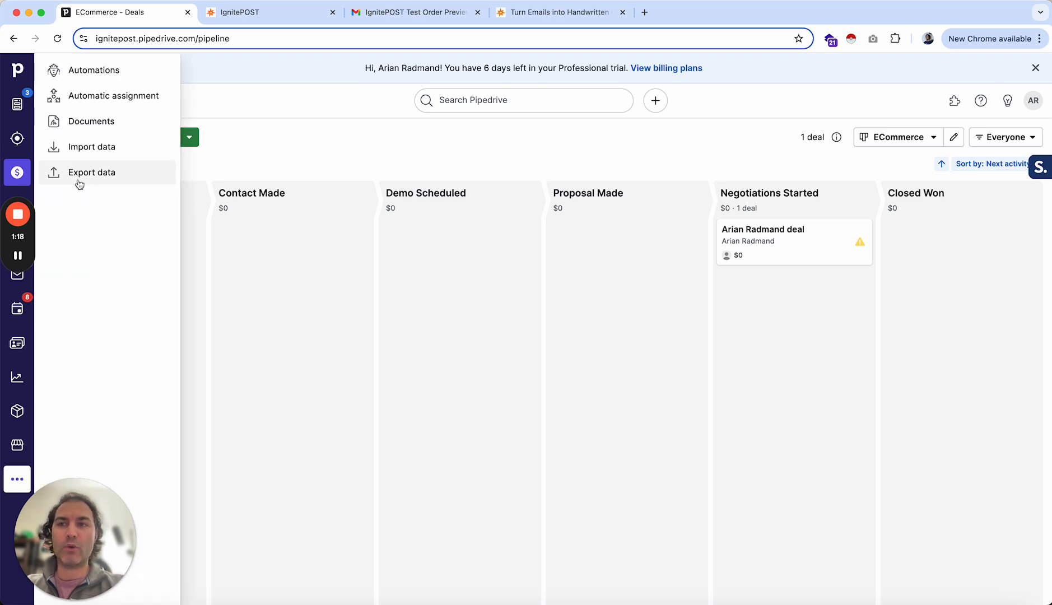
click(94, 73)
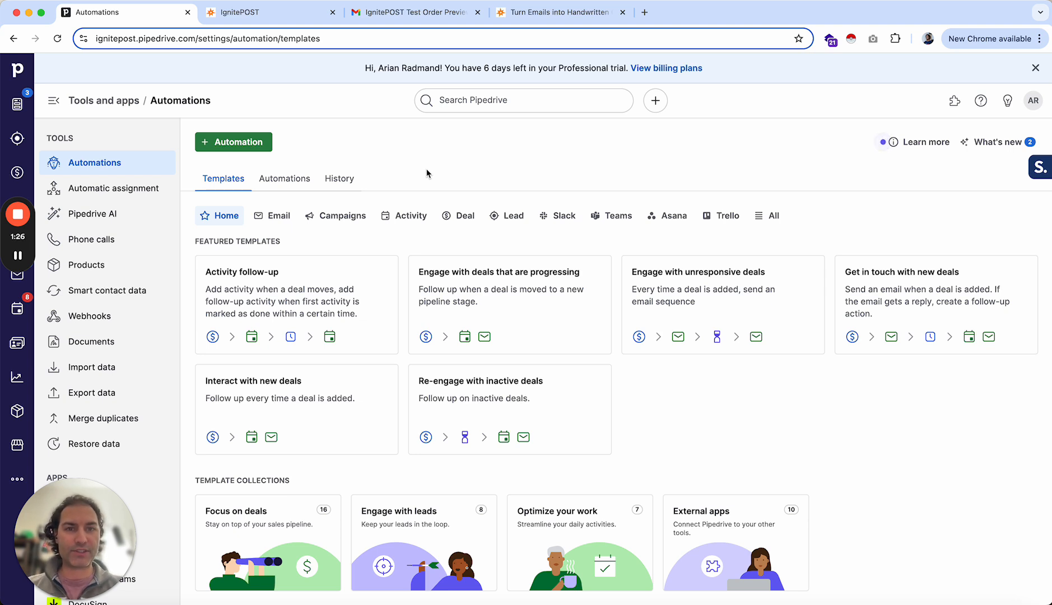
click(242, 143)
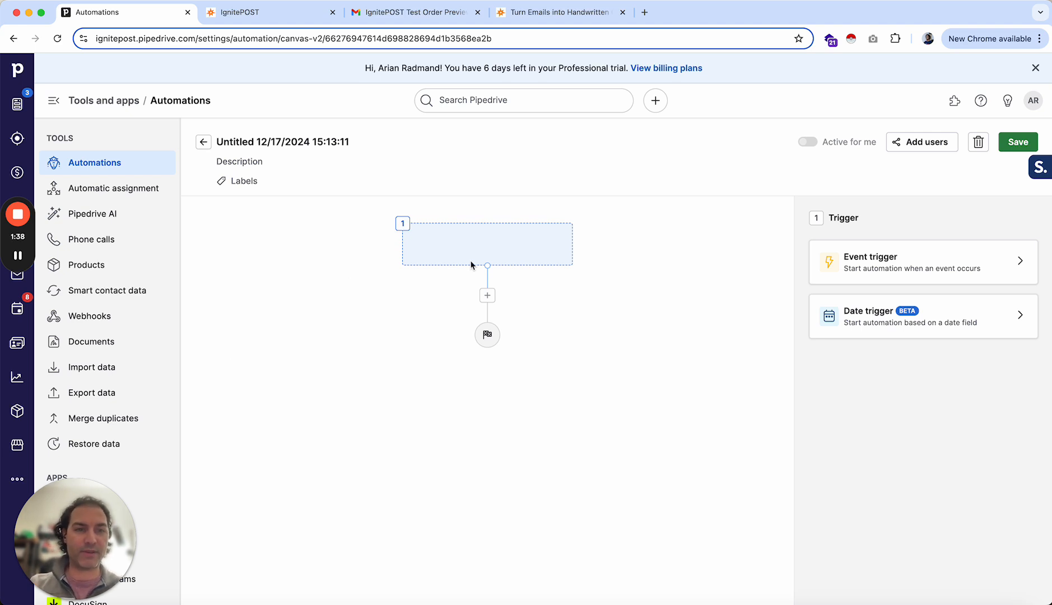
- Set the automation's trigger to an event trigger on Deal updated
click(864, 271)
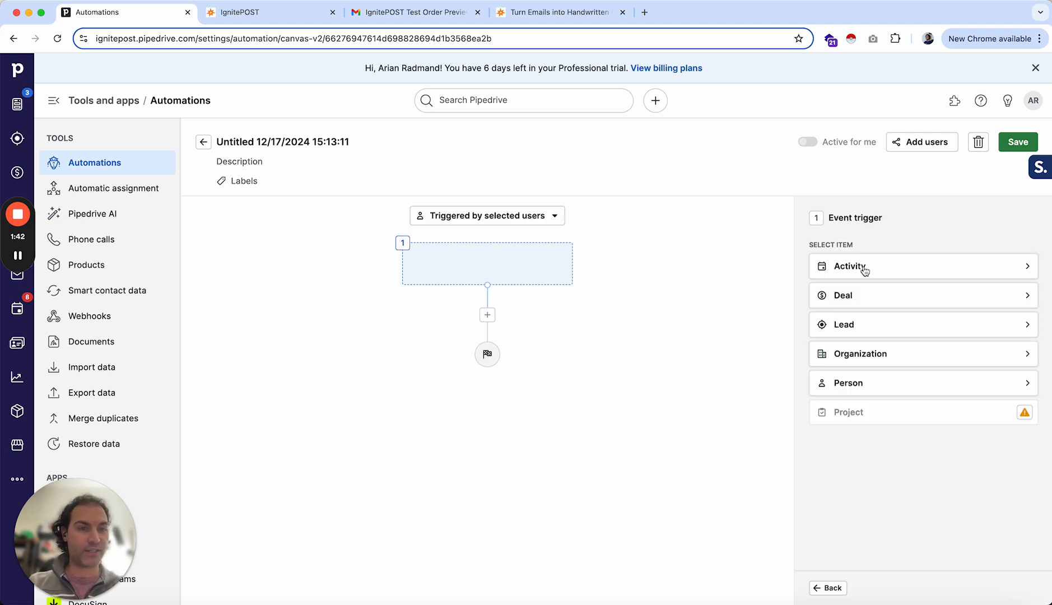
click(845, 299)
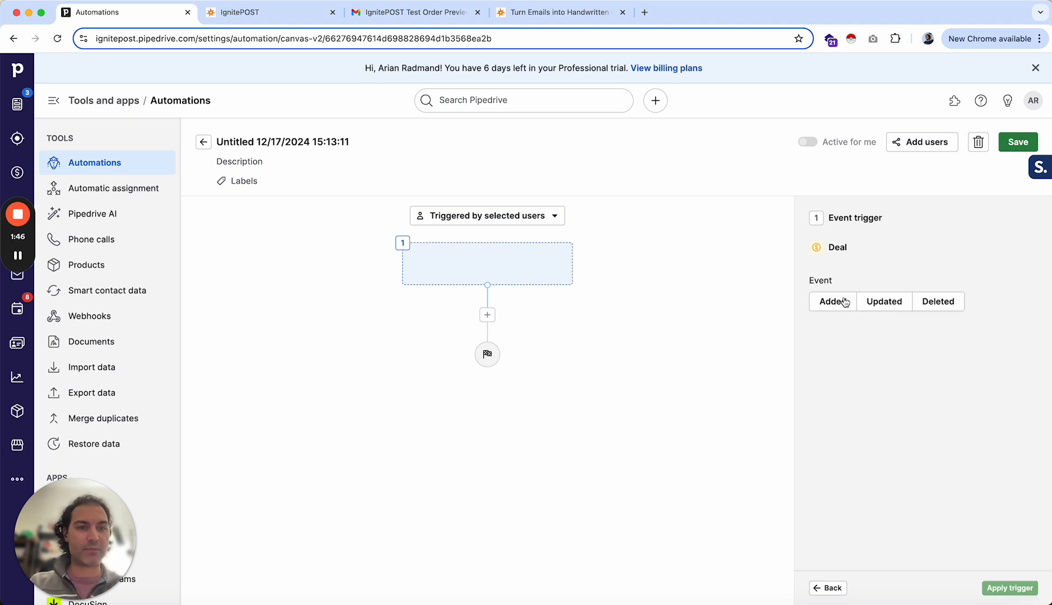
click(882, 300)
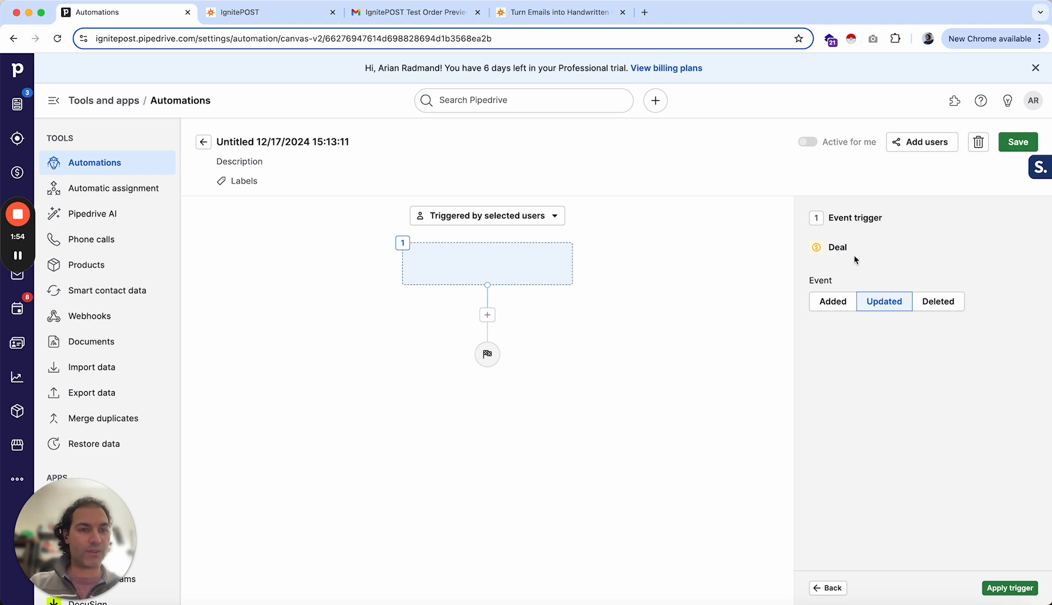
click(1013, 589)
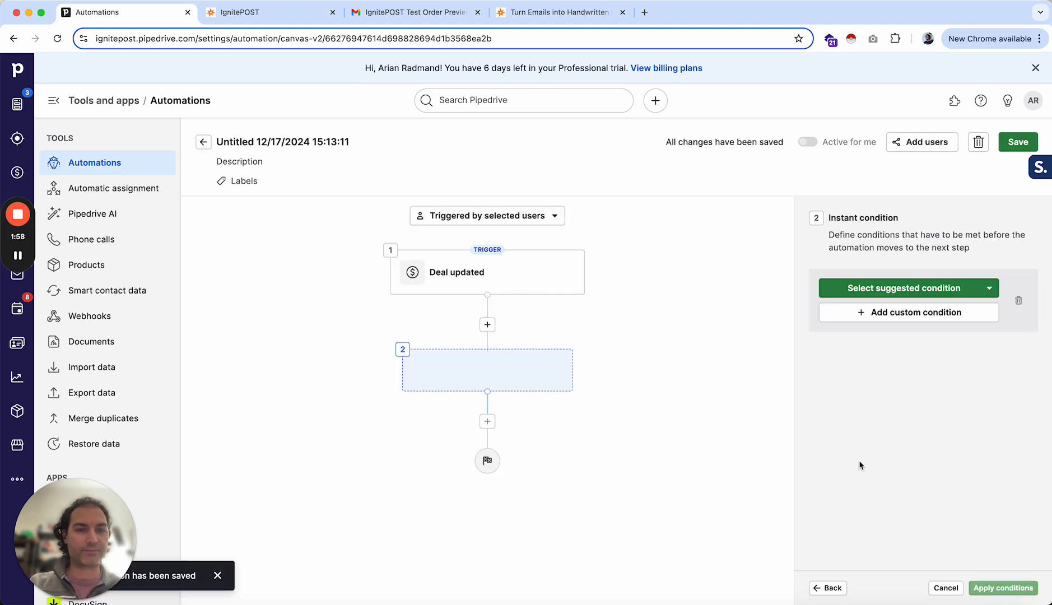
- Add an instant condition that the deal stage has changed to Closed Won in the ECommerce pipeline
click(921, 289)
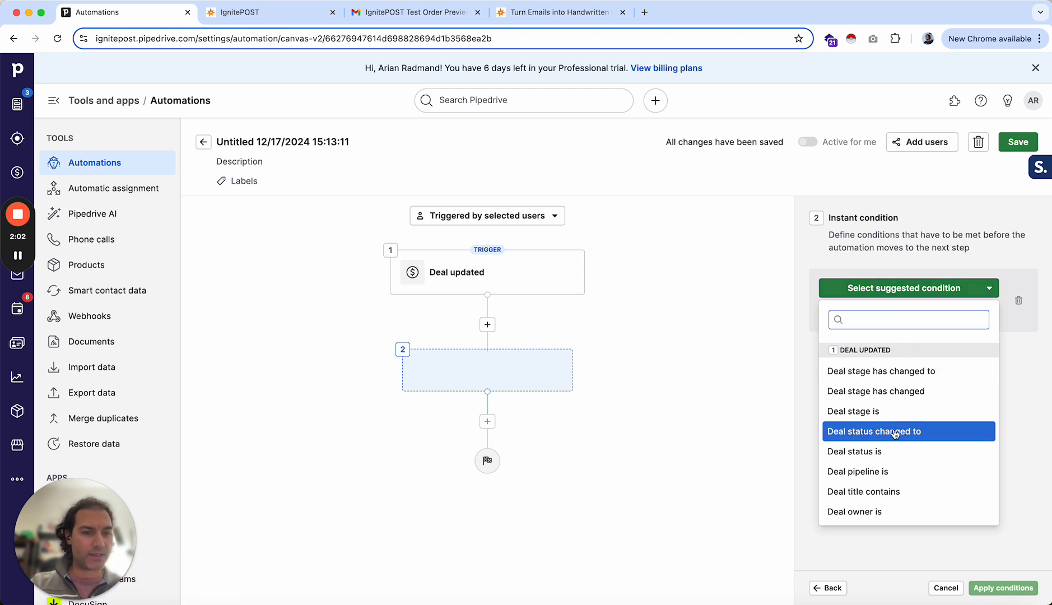
click(848, 374)
click(856, 338)
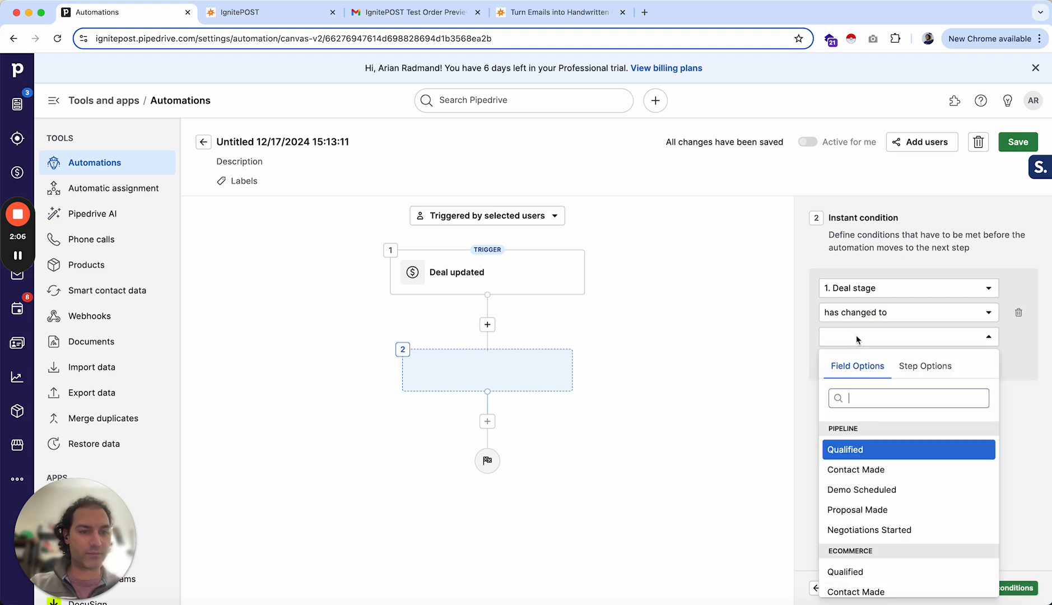
scroll(867, 514, down, 3)
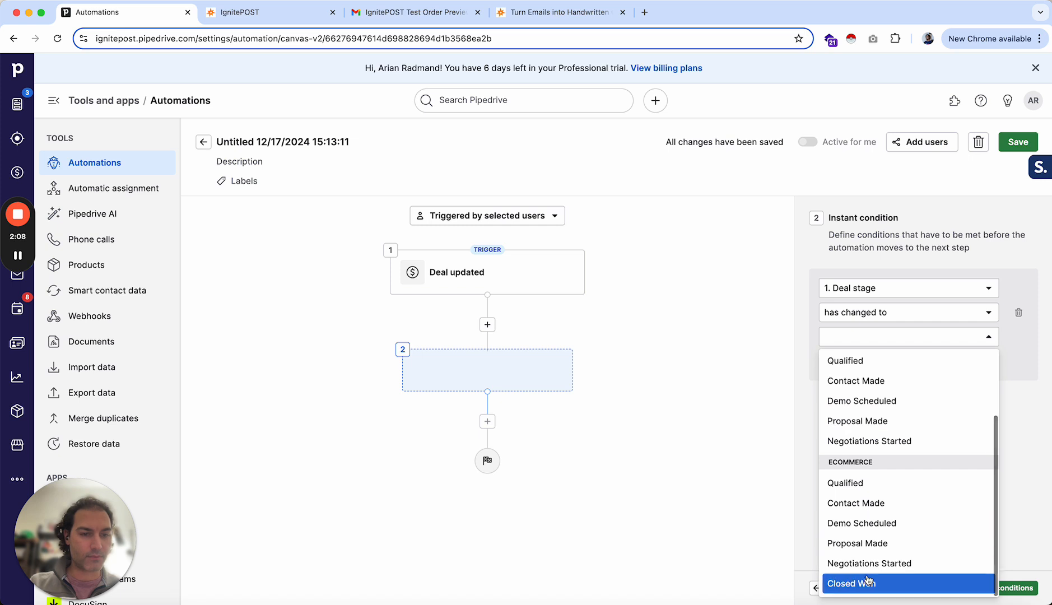
click(868, 581)
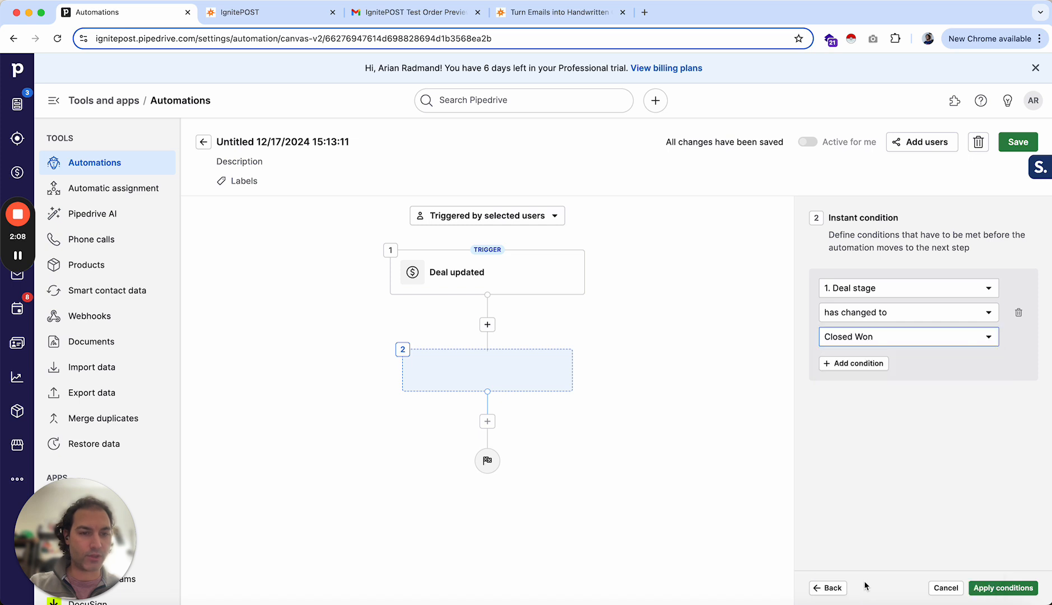
click(1009, 588)
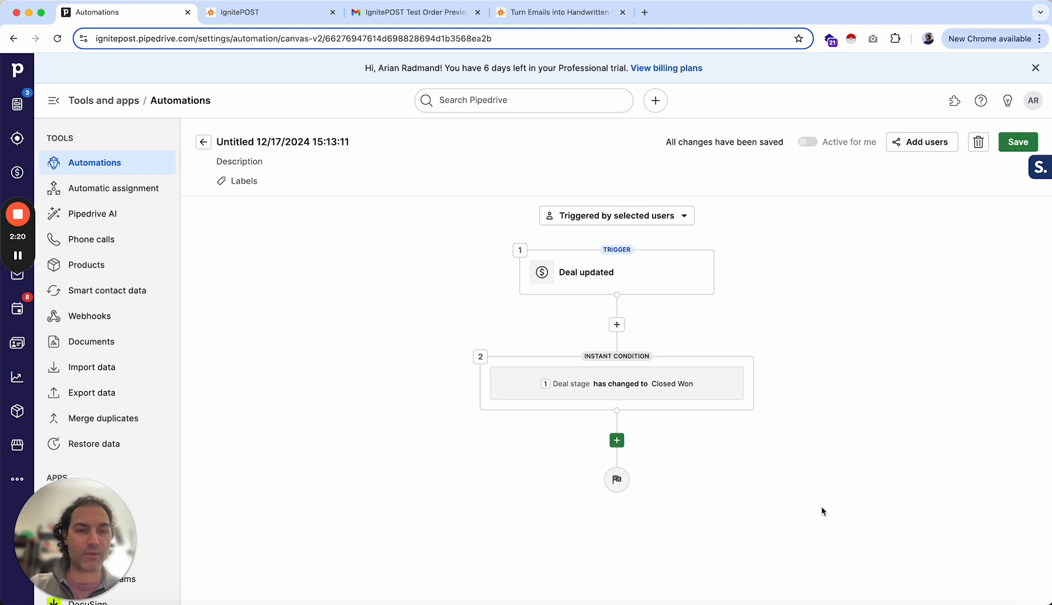
- Add a new action step of type Update person fields
click(617, 441)
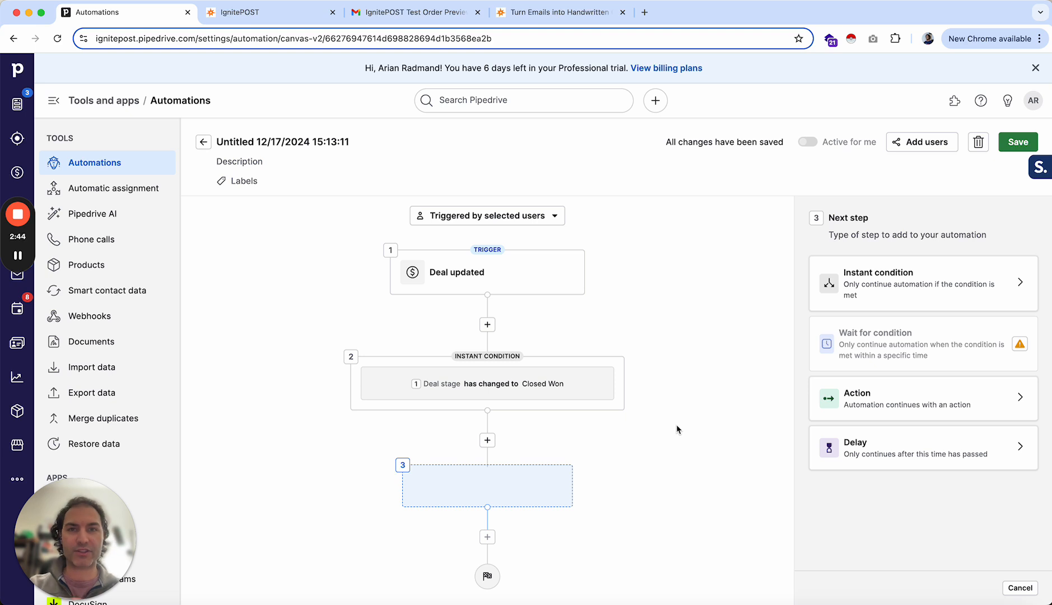
click(865, 401)
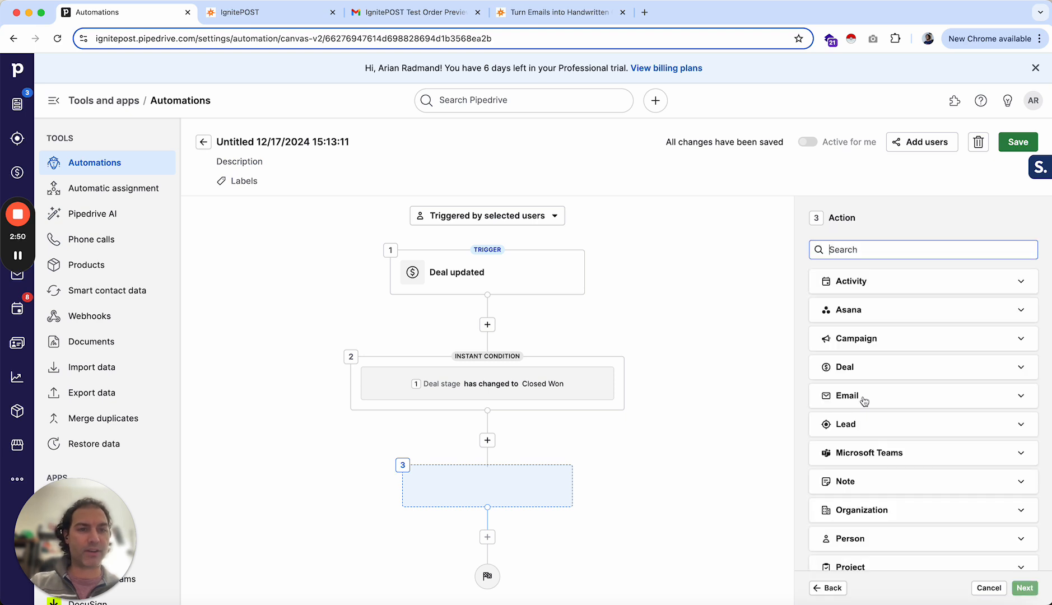
scroll(877, 426, down, 3)
scroll(880, 424, down, 1)
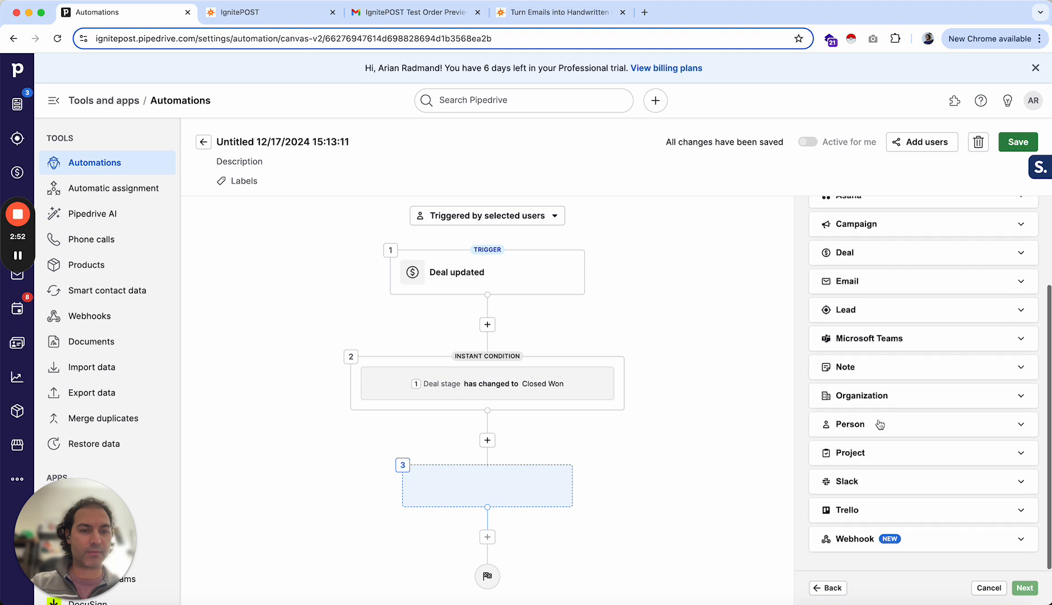
click(848, 424)
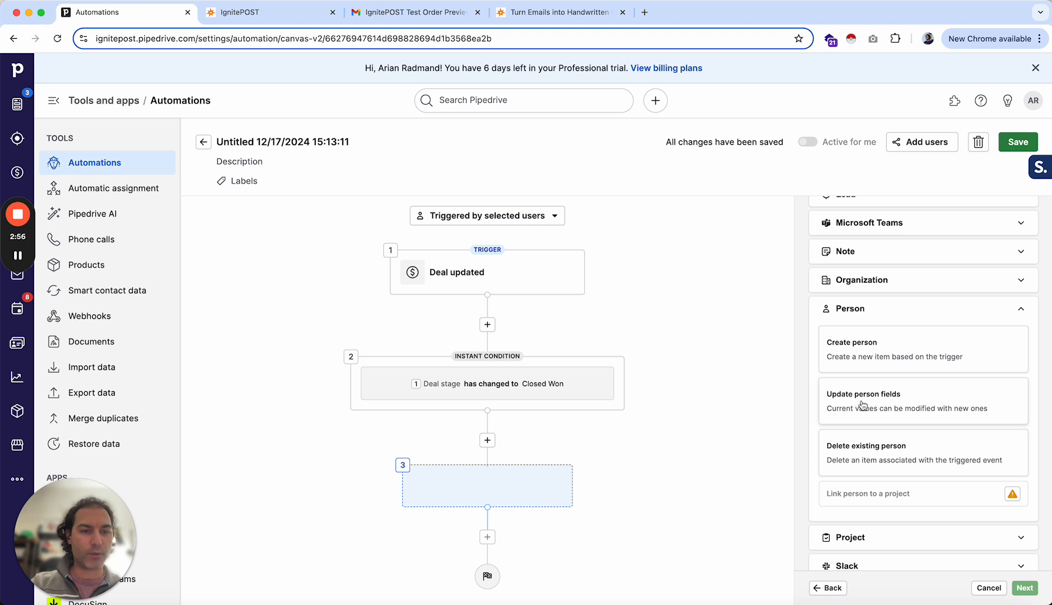
click(875, 403)
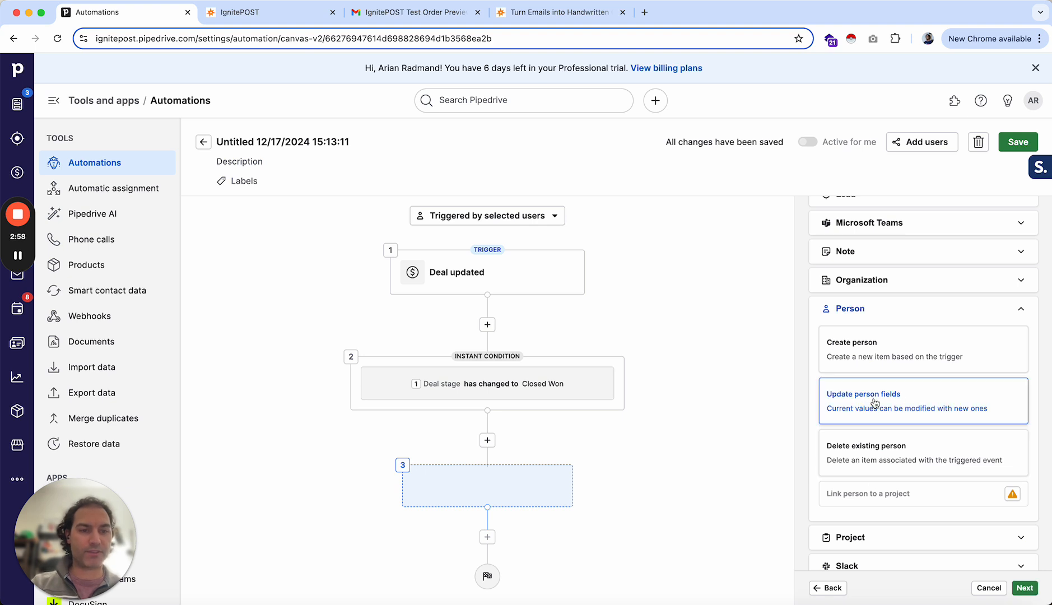
click(1023, 589)
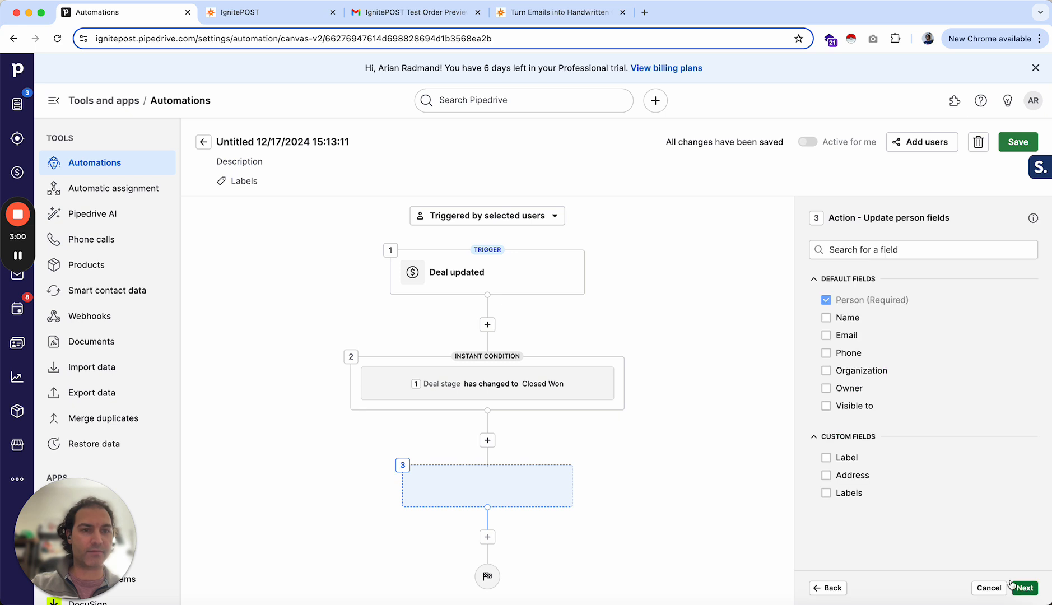
- Choose Name and Email as the person fields to update and continue
click(826, 317)
click(827, 336)
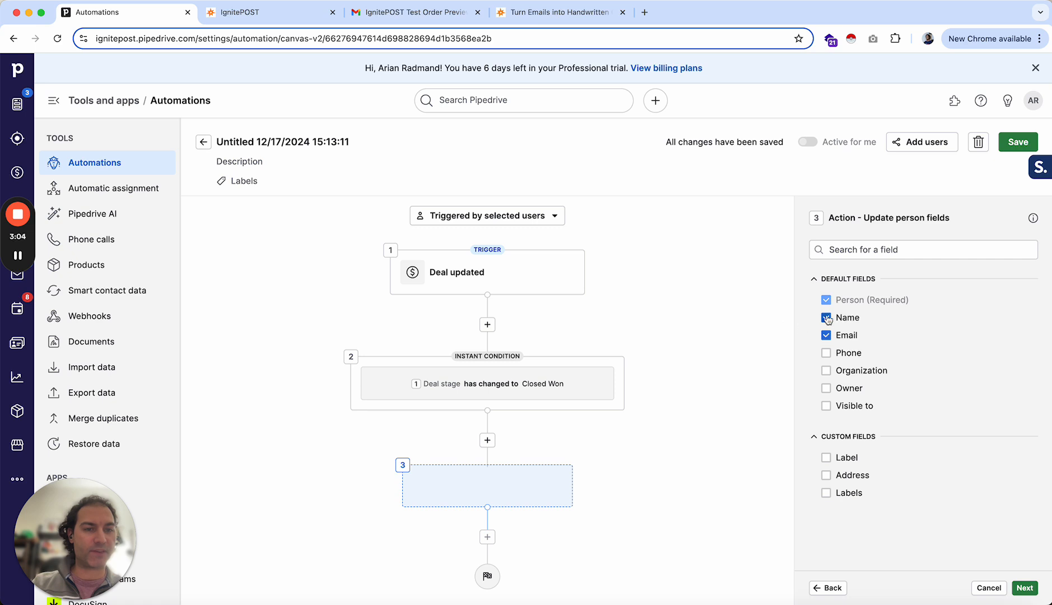
click(1025, 588)
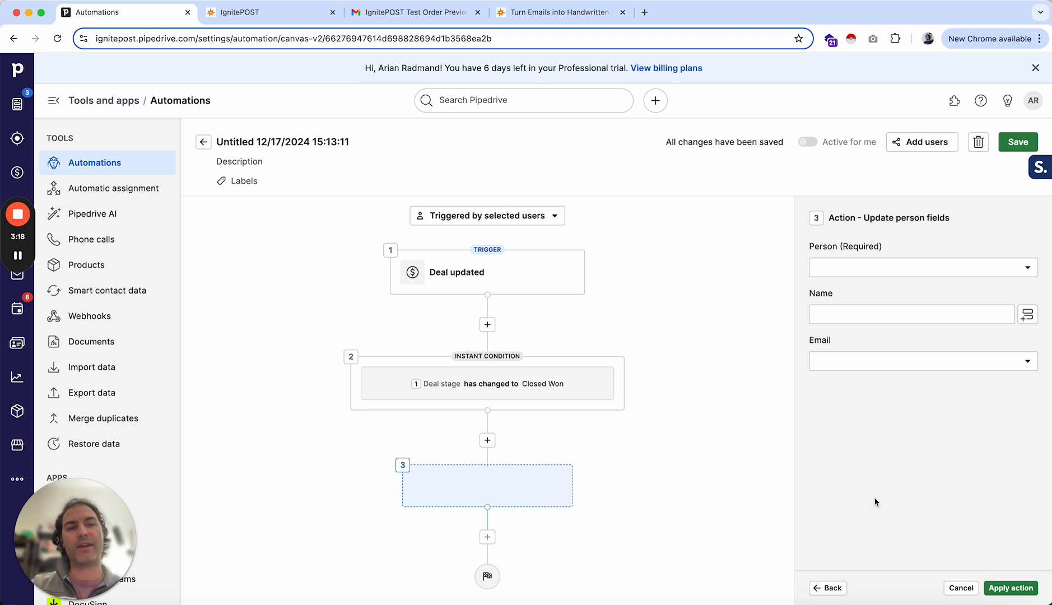
- Set the person to Deal contact person and map Name to Deal contact person name
click(870, 269)
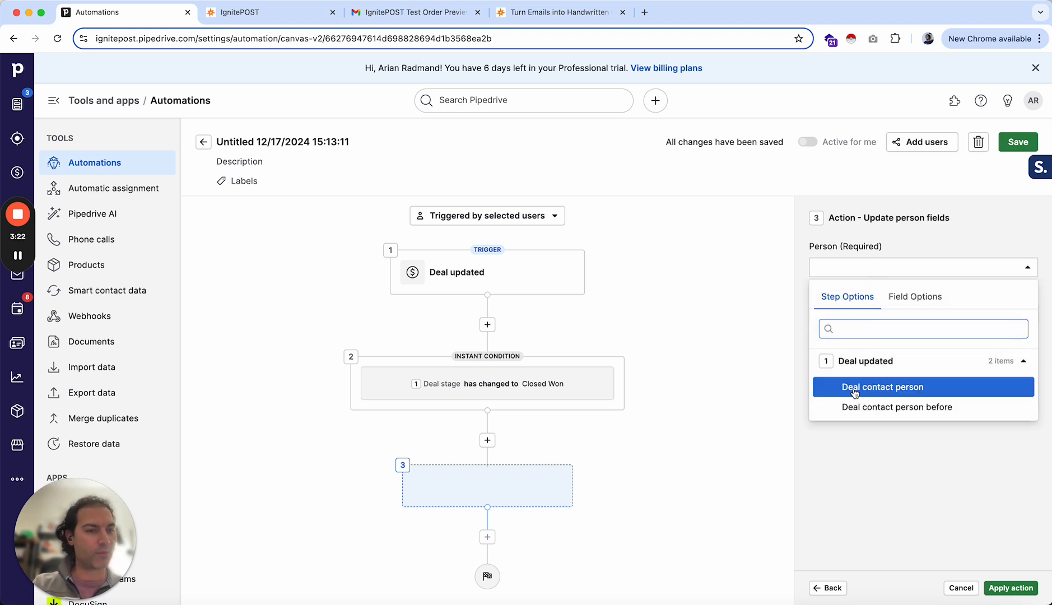
click(871, 391)
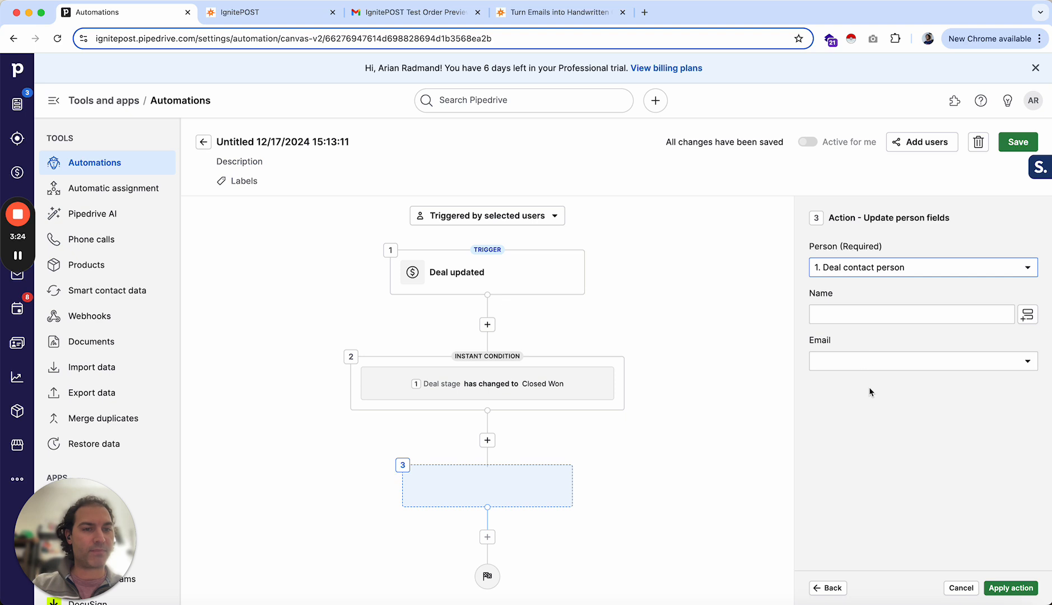
click(862, 315)
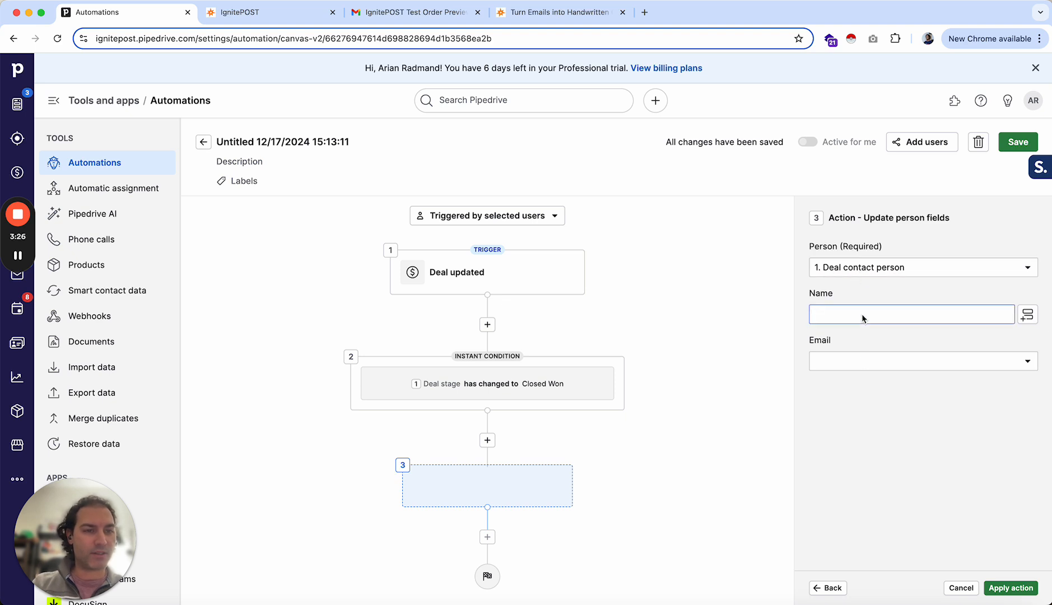
click(1028, 317)
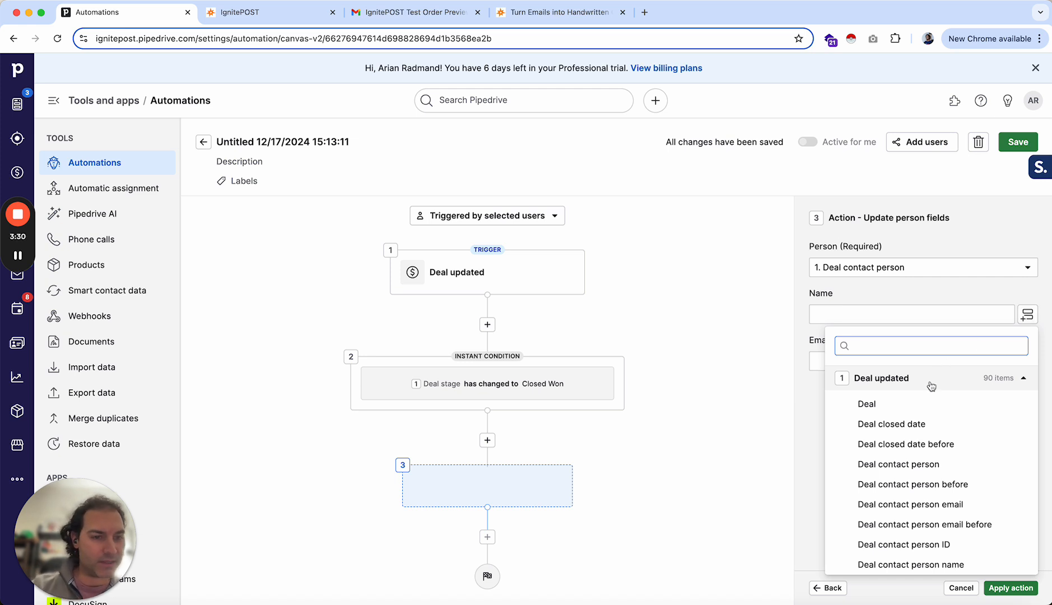
scroll(933, 383, down, 2)
scroll(909, 426, down, 1)
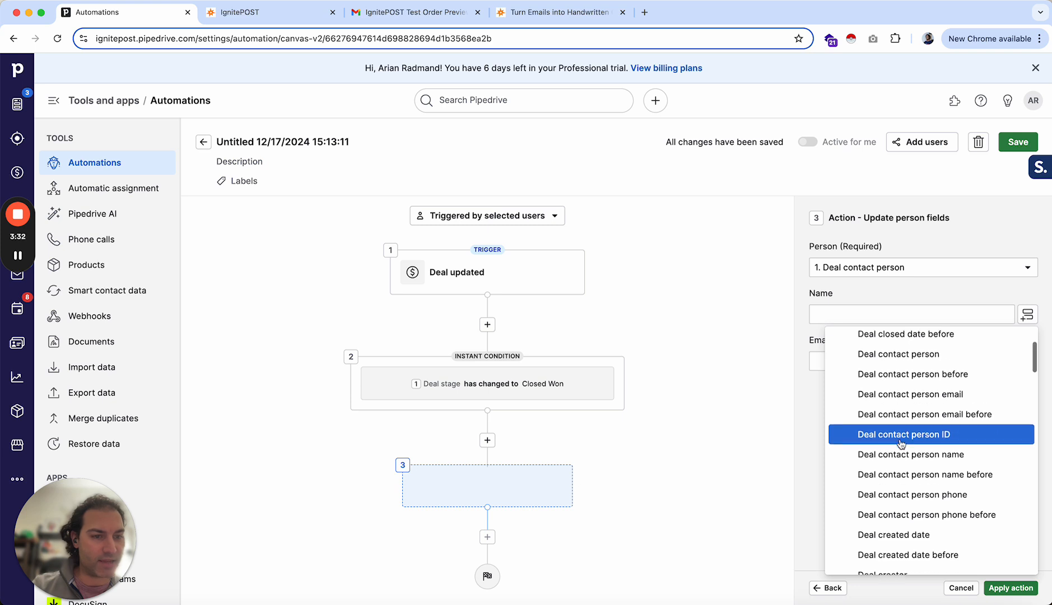
click(874, 447)
- Map Email to Deal contact person email and apply the action
click(871, 361)
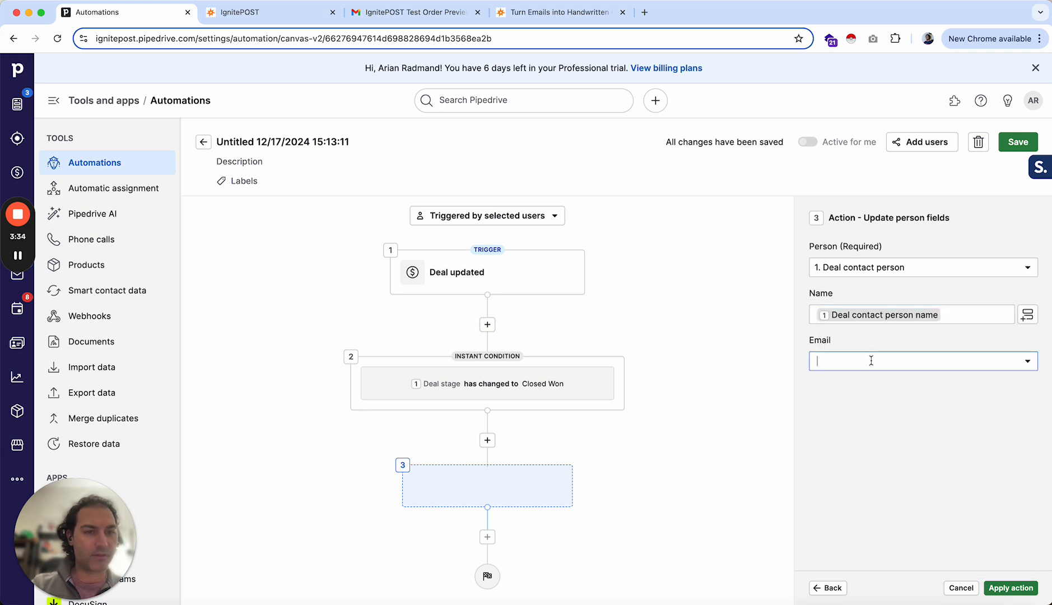
click(1028, 362)
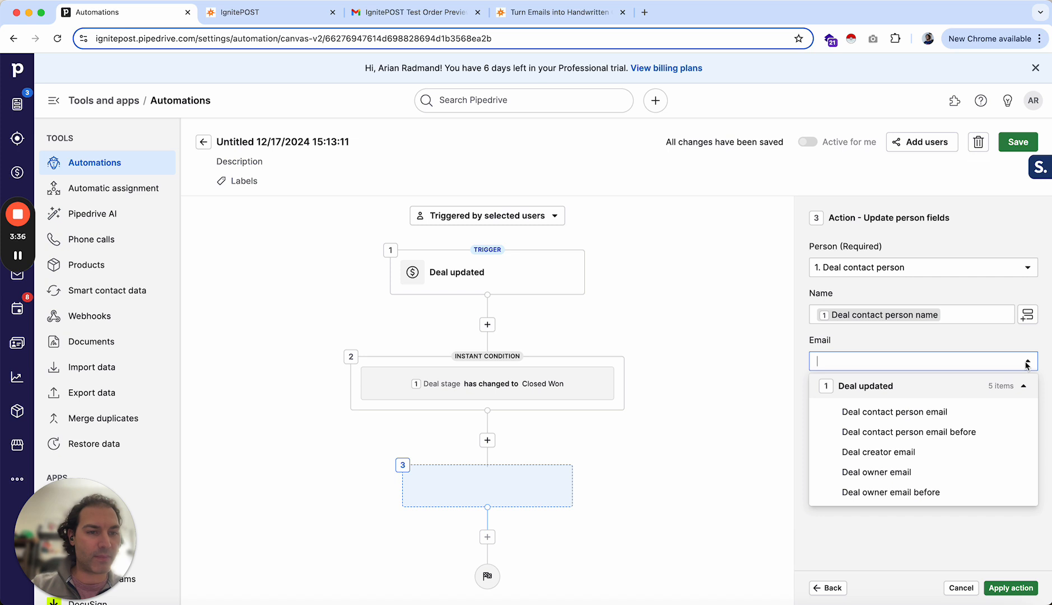
click(885, 413)
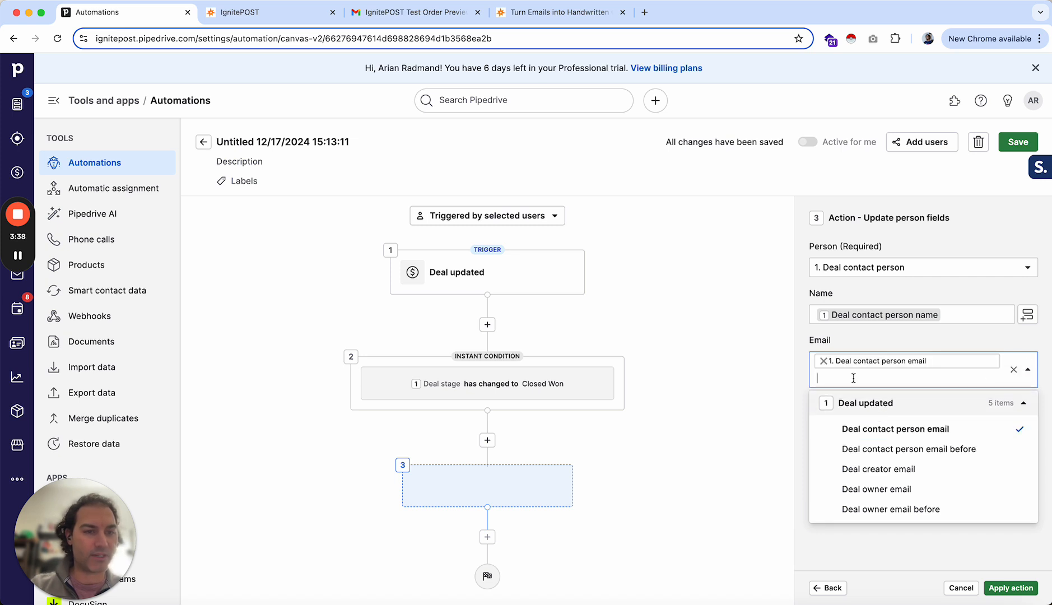
click(878, 340)
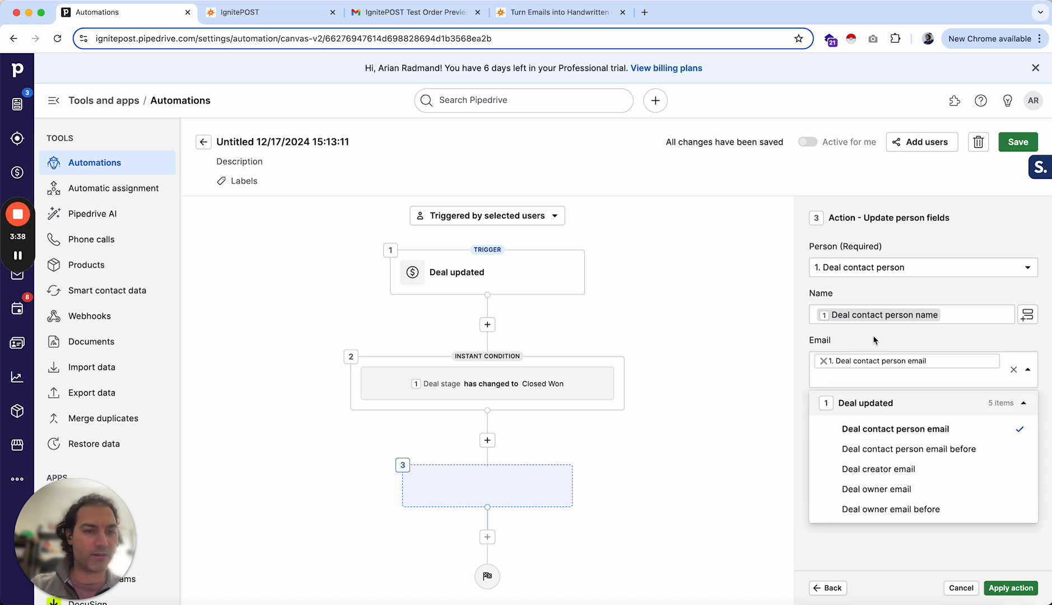
click(1003, 588)
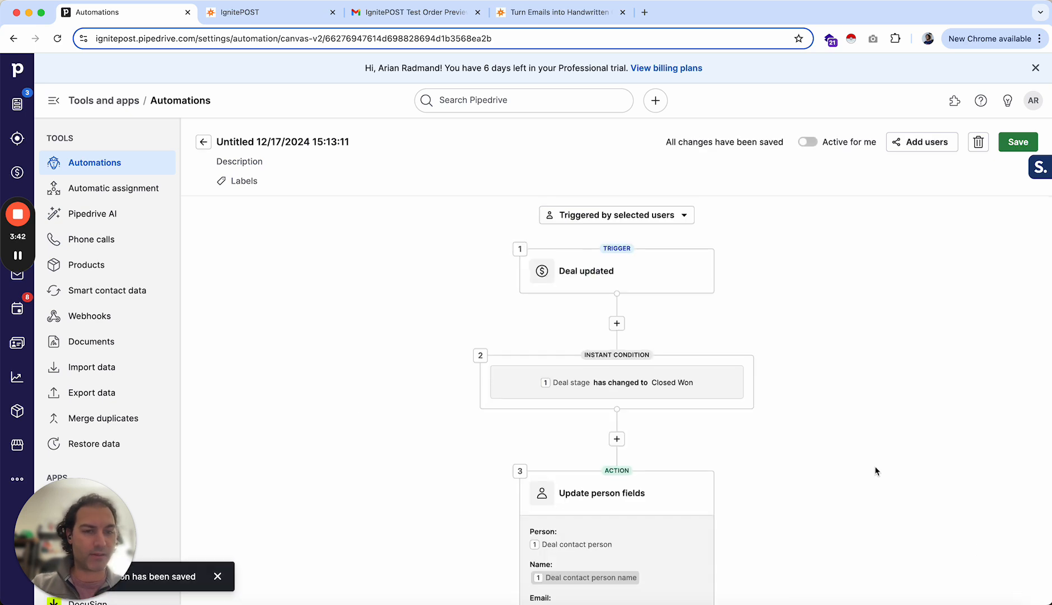
- Add a new Send email action step after the Update person fields action
scroll(877, 471, down, 4)
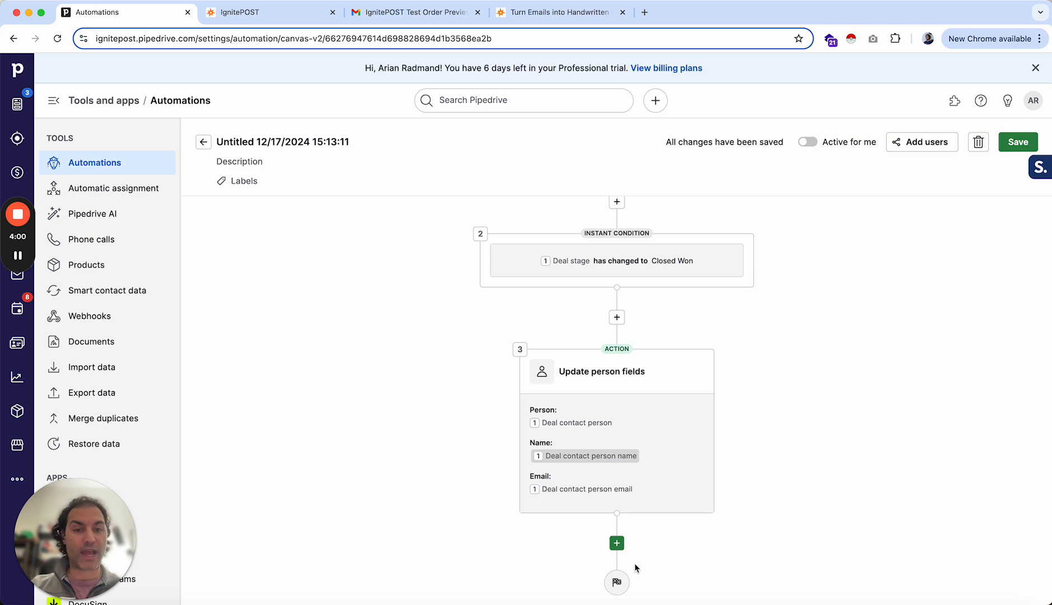
click(617, 544)
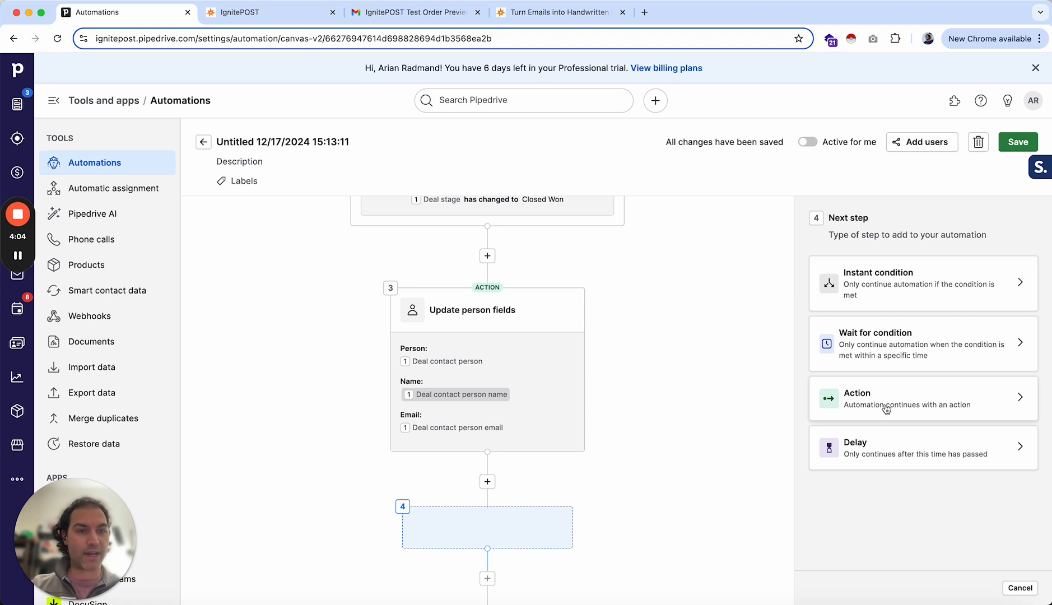
click(858, 401)
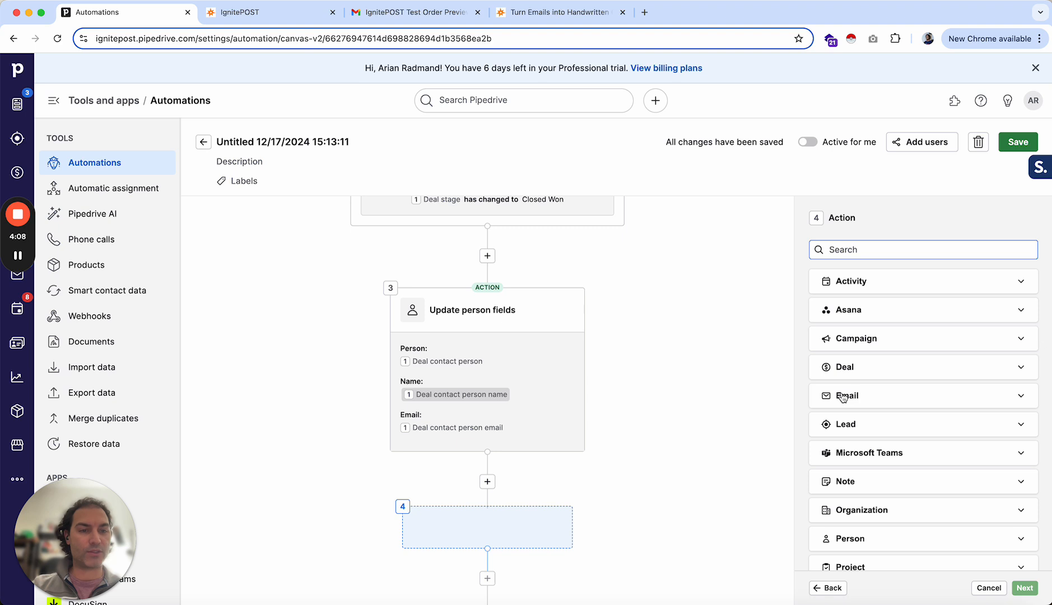
click(845, 396)
scroll(854, 449, down, 2)
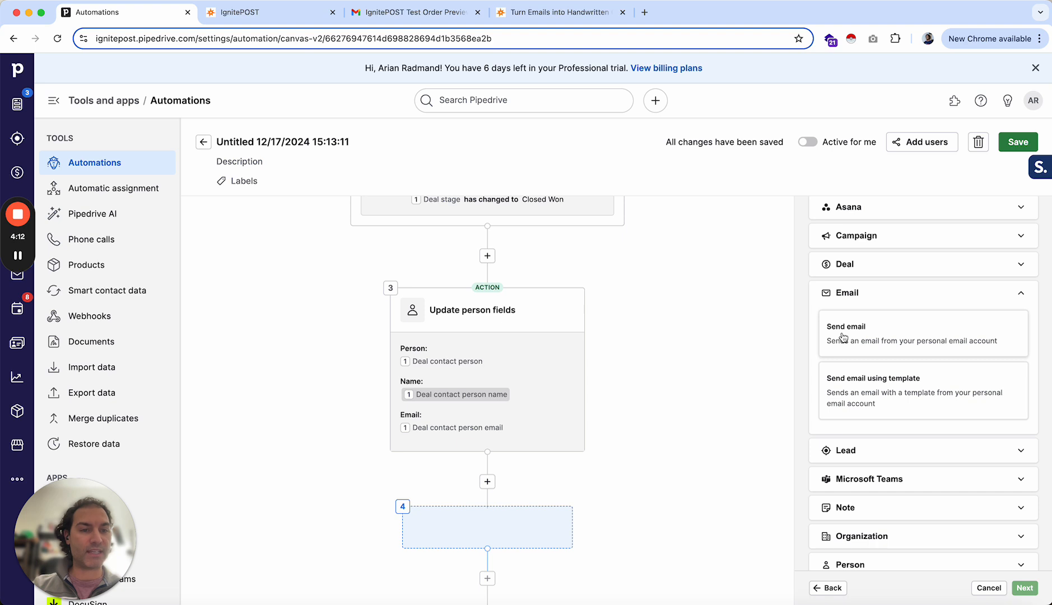
click(869, 342)
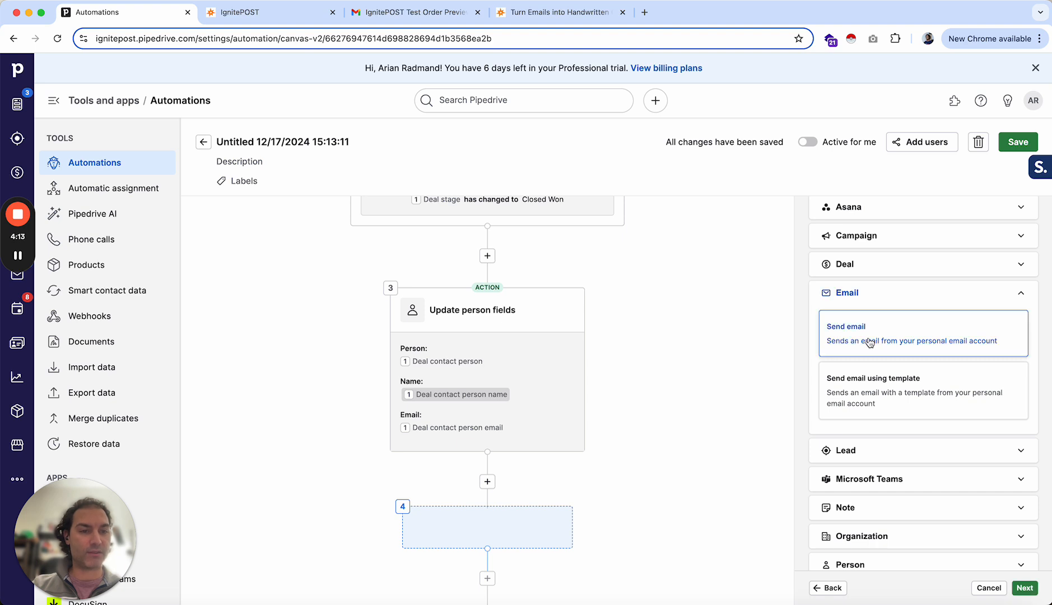
click(1025, 588)
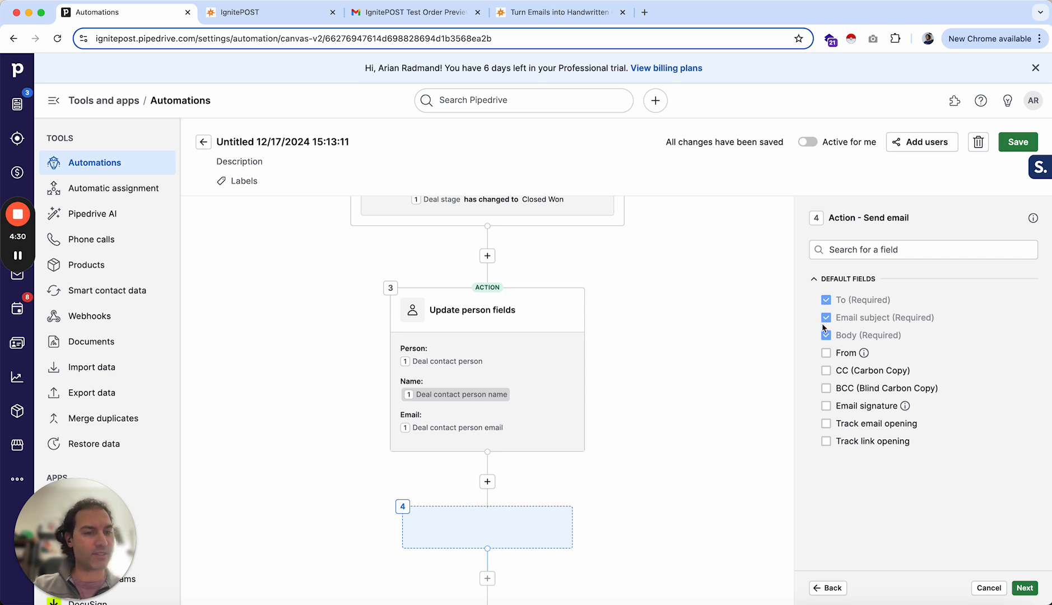
- Keep the default email fields and set the recipient to the IgnitePOST operator e-mail address
click(1025, 588)
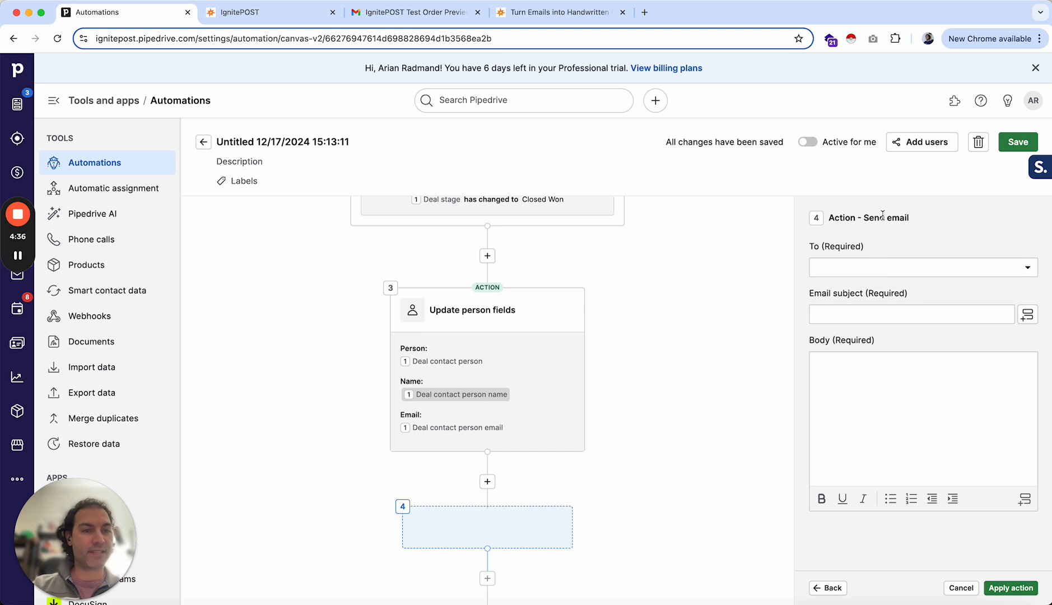
click(842, 271)
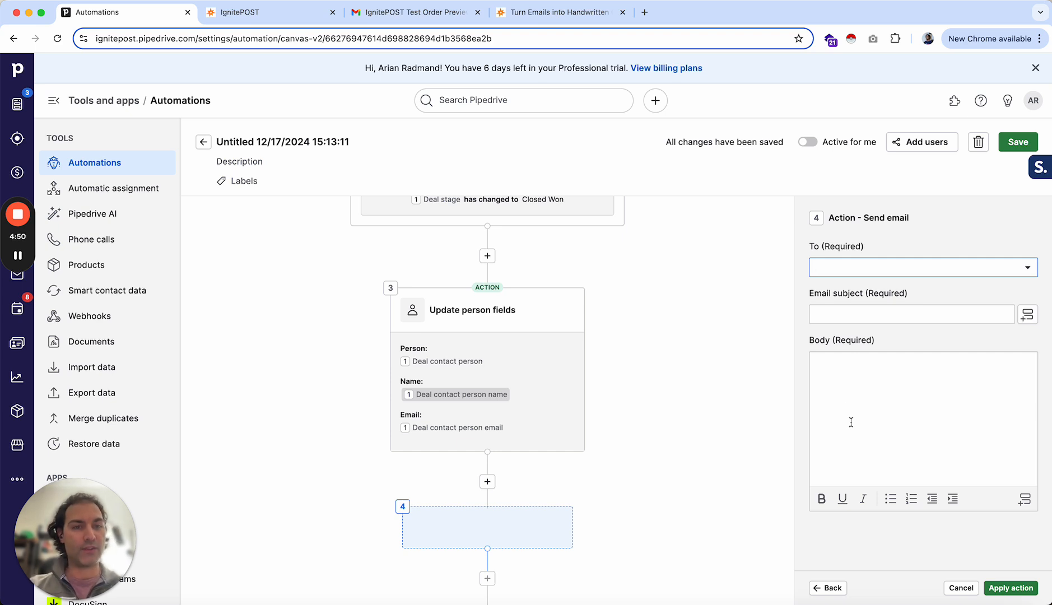
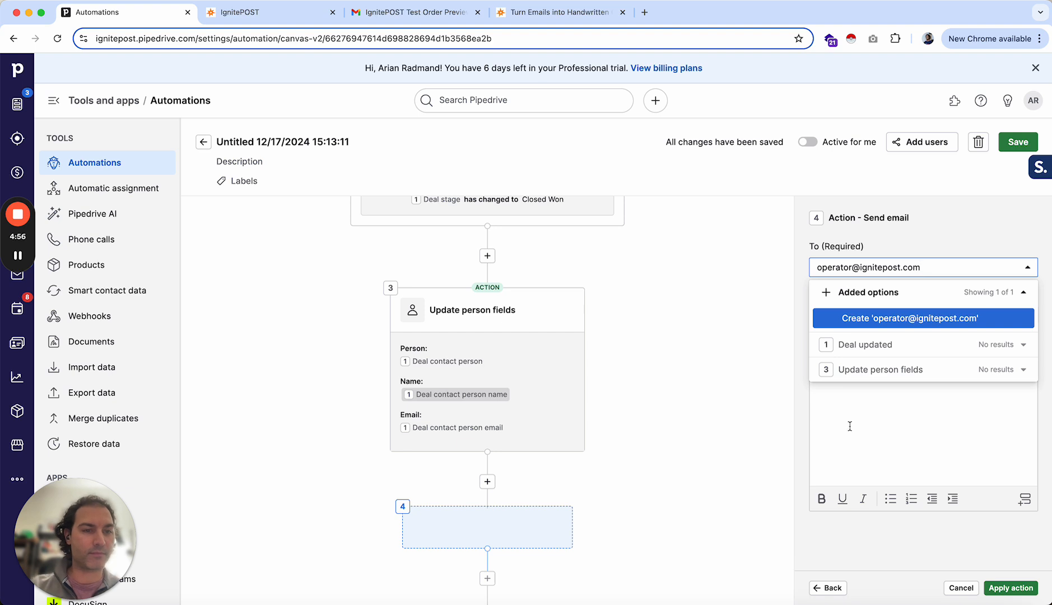
click(874, 317)
click(924, 226)
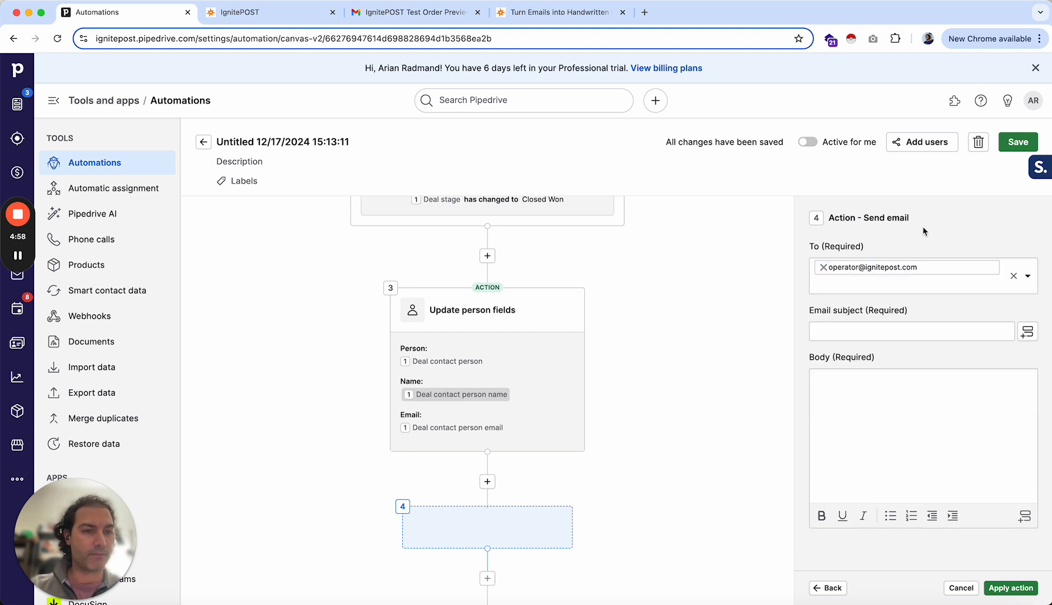
- Set the email subject to handwritten
click(848, 337)
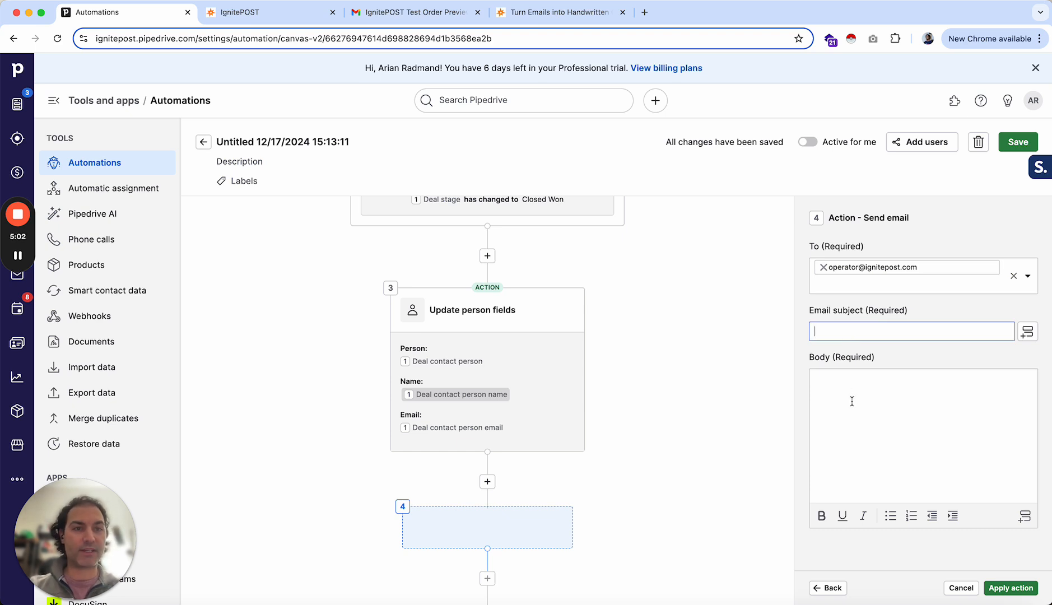
text(handw)
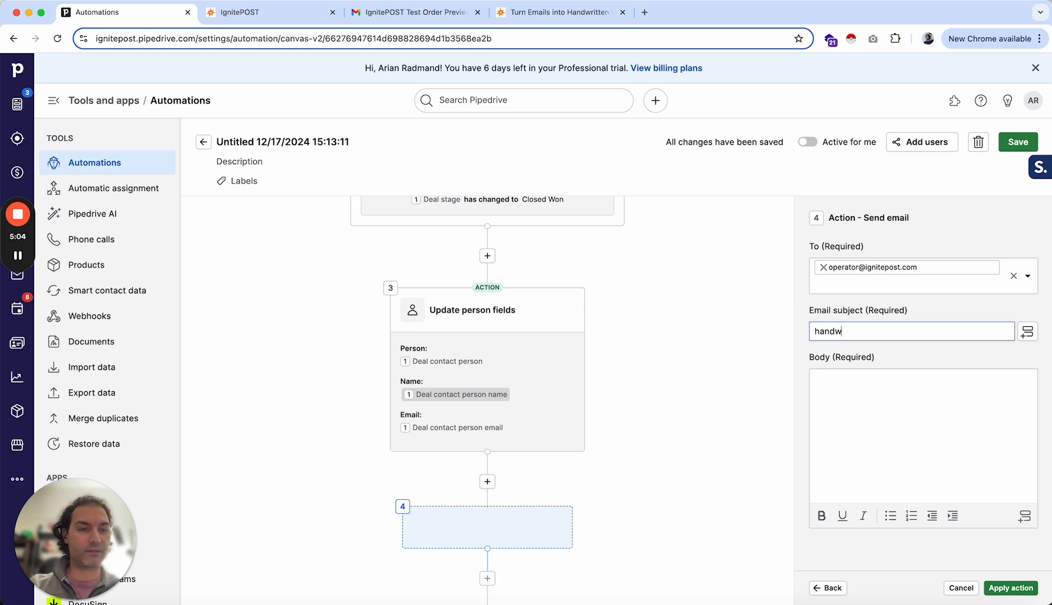
text(ritten)
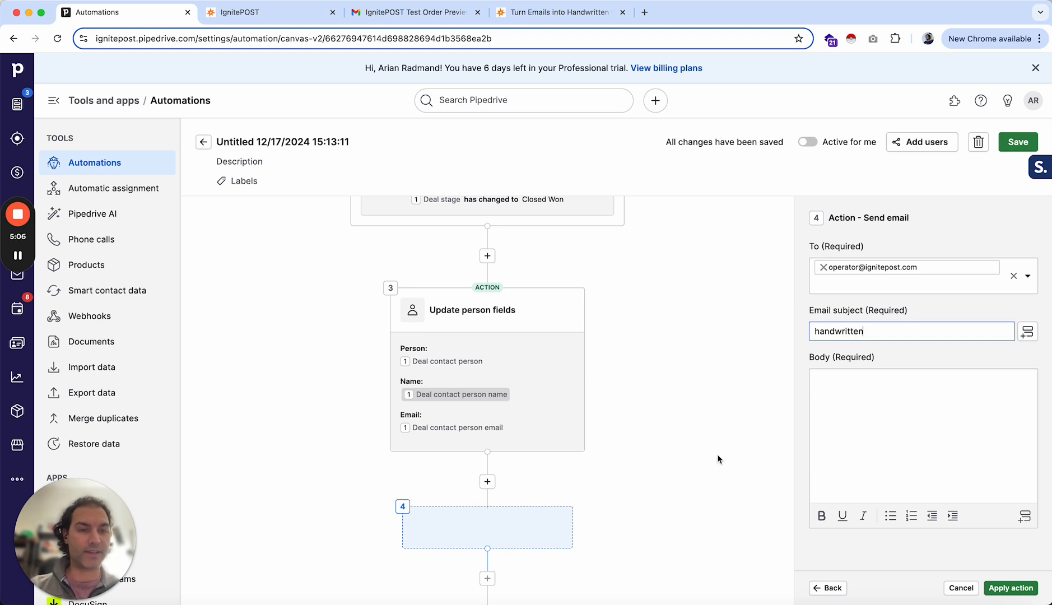
click(836, 424)
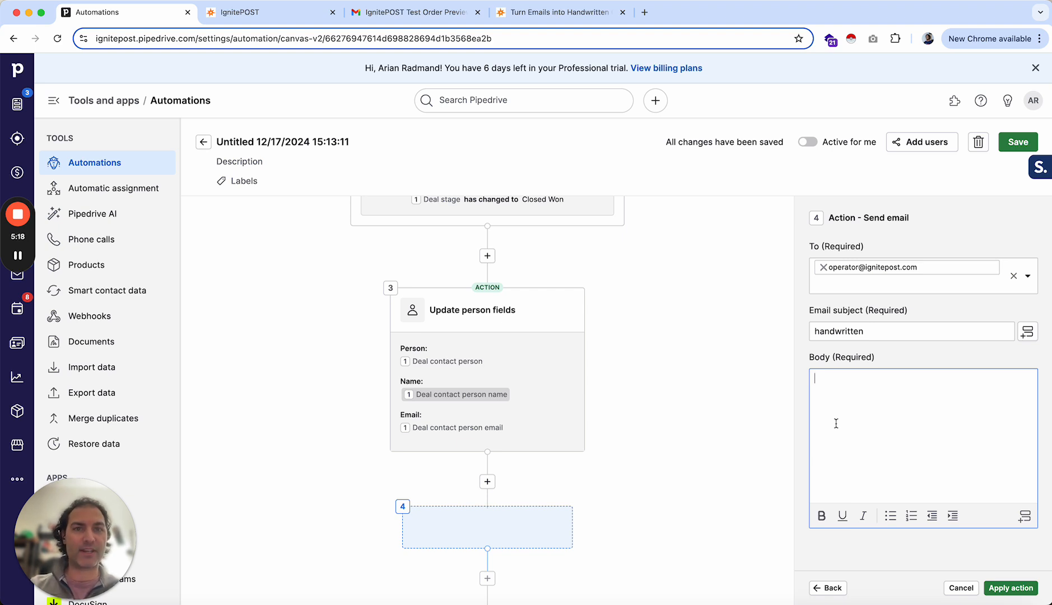
- Review the email-to-handwritten-card template on the IgnitePOST blog page
click(553, 14)
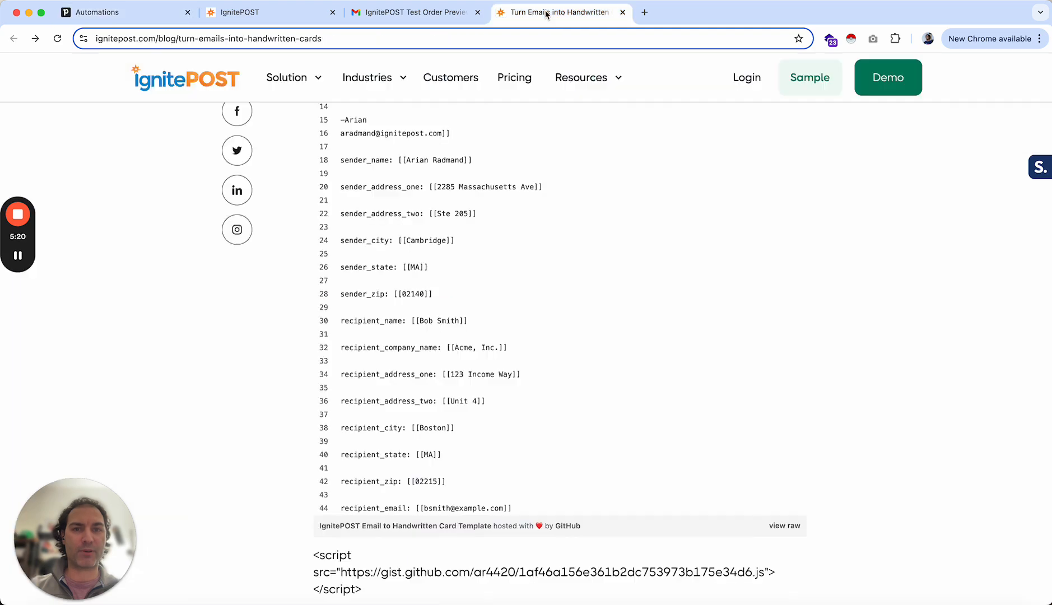
scroll(613, 487, up, 5)
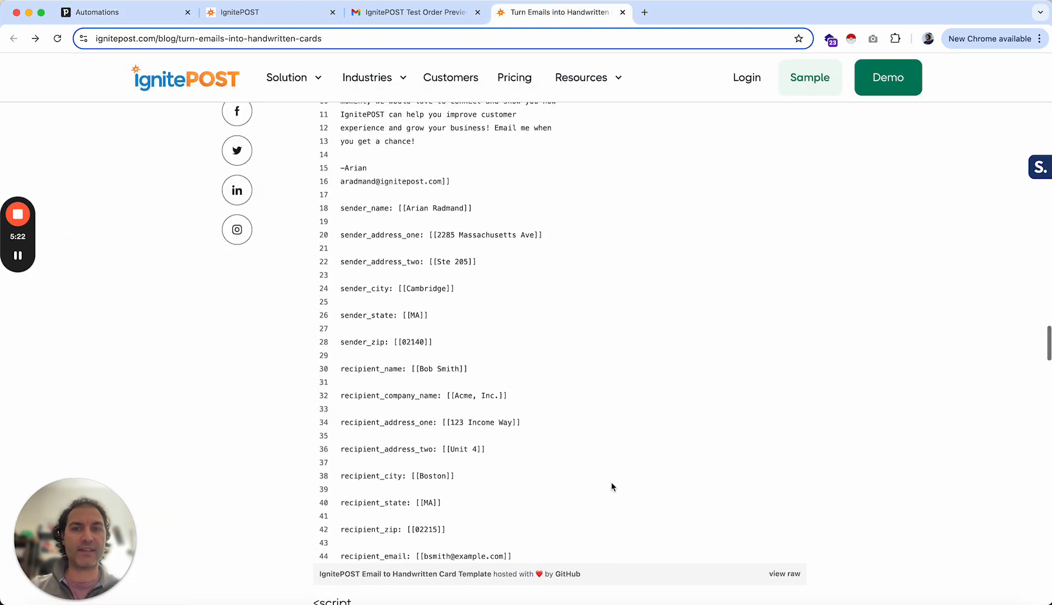
scroll(612, 487, up, 1)
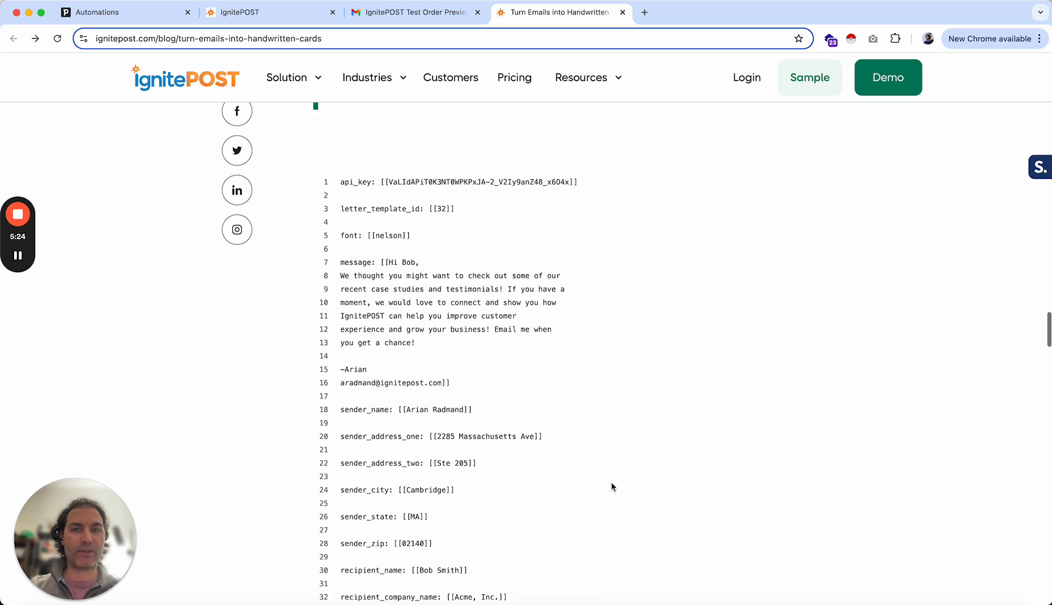
scroll(613, 487, down, 1)
scroll(613, 487, down, 2)
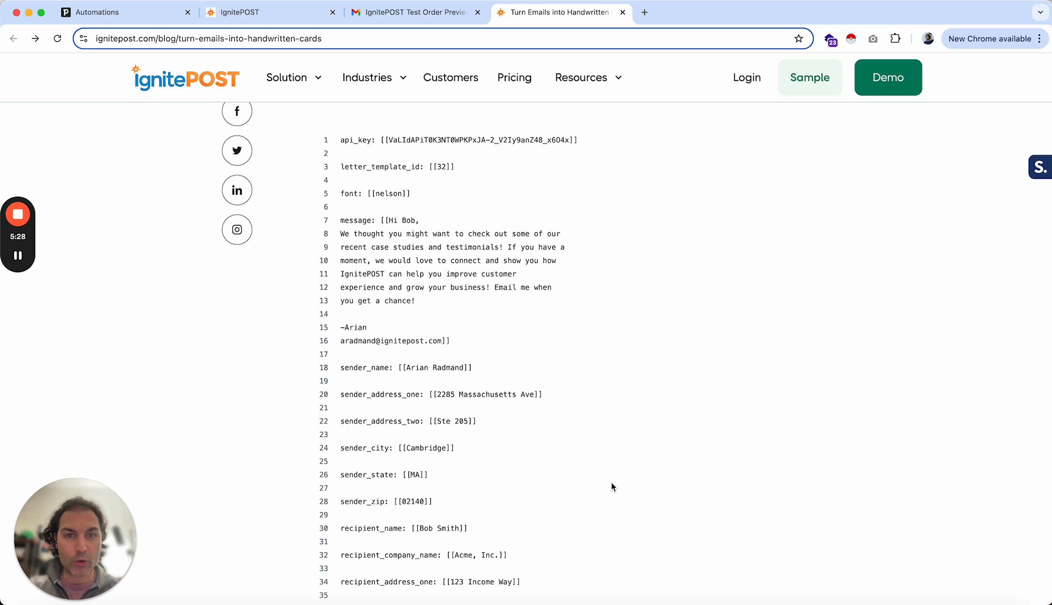
scroll(613, 487, up, 2)
scroll(612, 487, down, 3)
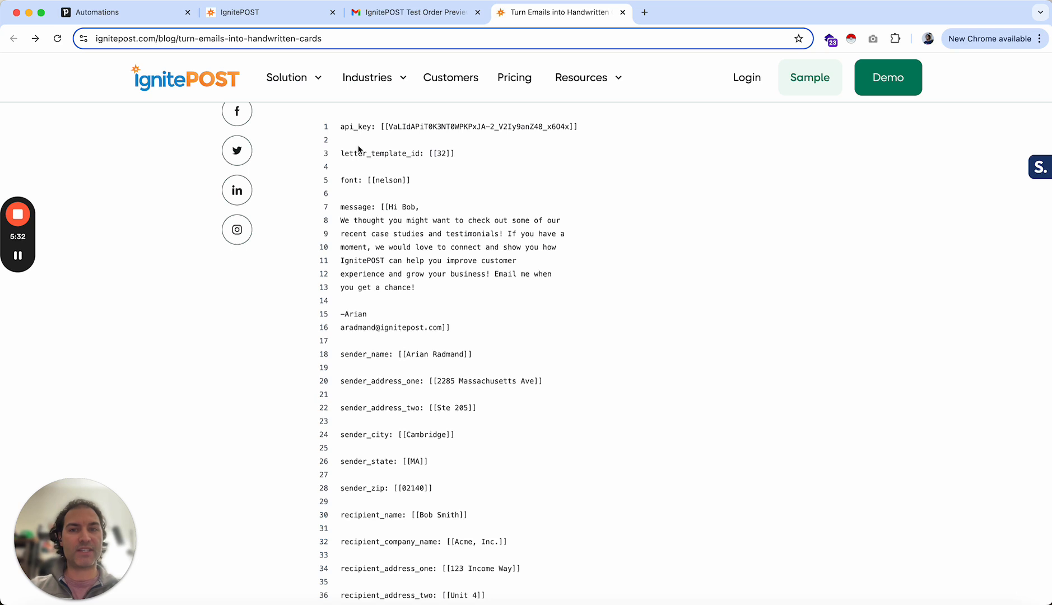
- Open the template's raw view and select all of its text for copying
drag(341, 127, 367, 174)
click(365, 173)
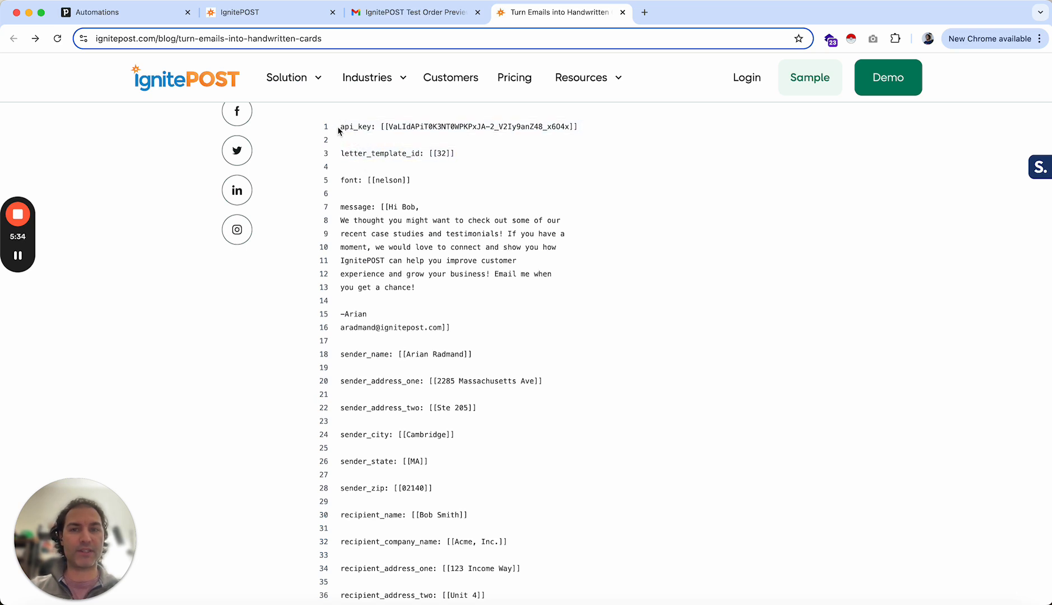
drag(341, 127, 523, 425)
scroll(423, 333, down, 7)
scroll(423, 333, down, 5)
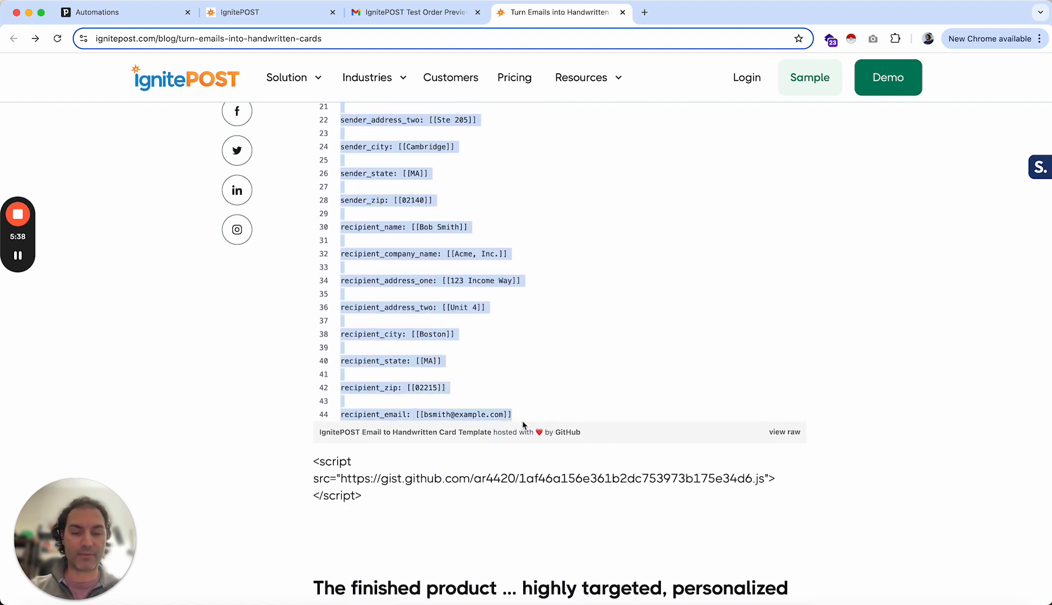
click(791, 431)
click(677, 16)
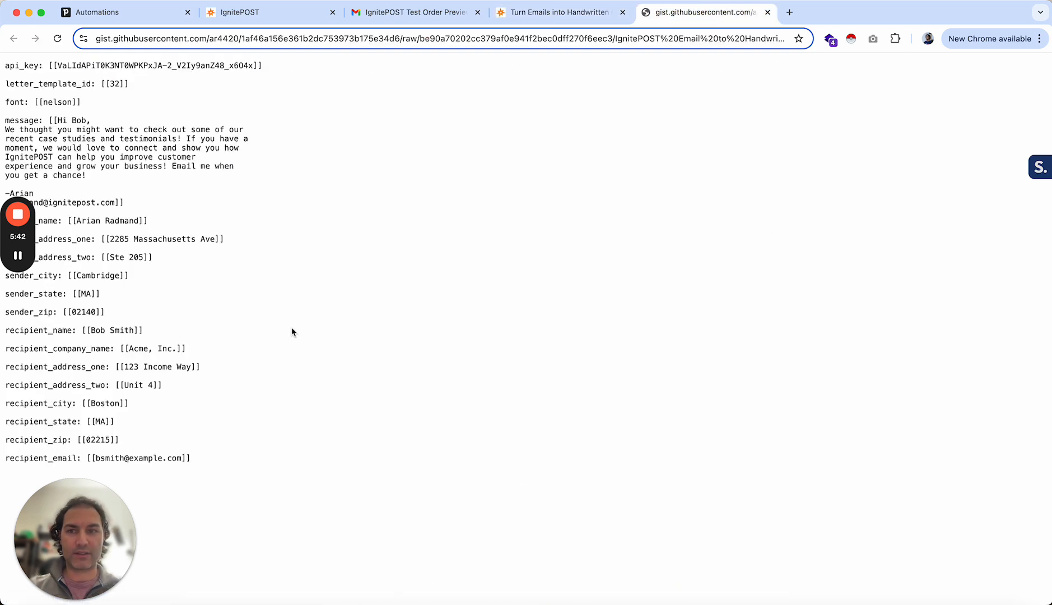
drag(204, 459, 3, 70)
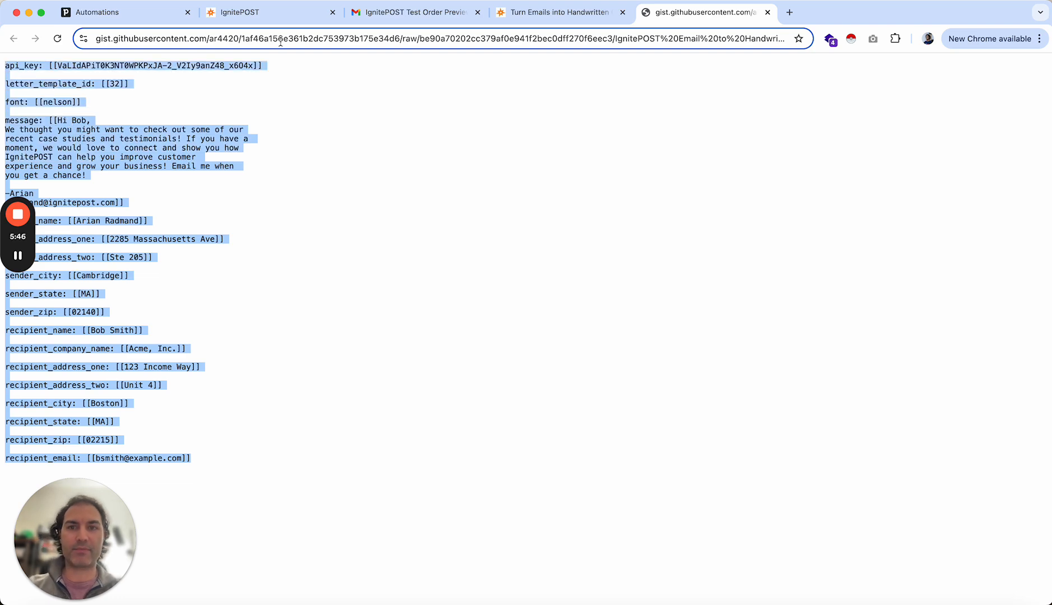
- Paste the copied template into the email body of the Send email action
click(137, 19)
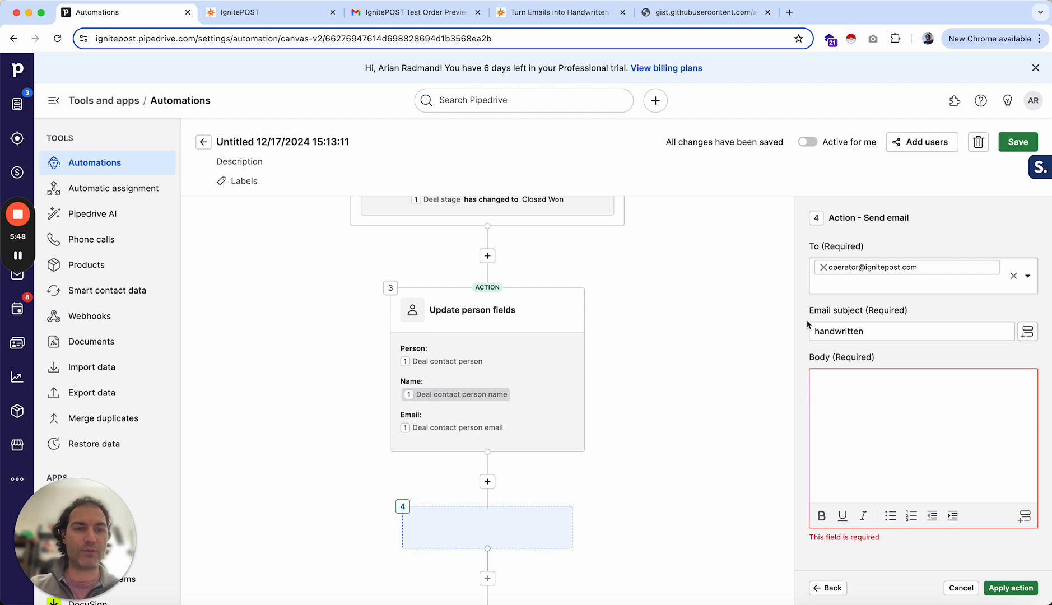
click(857, 402)
key(super+v)
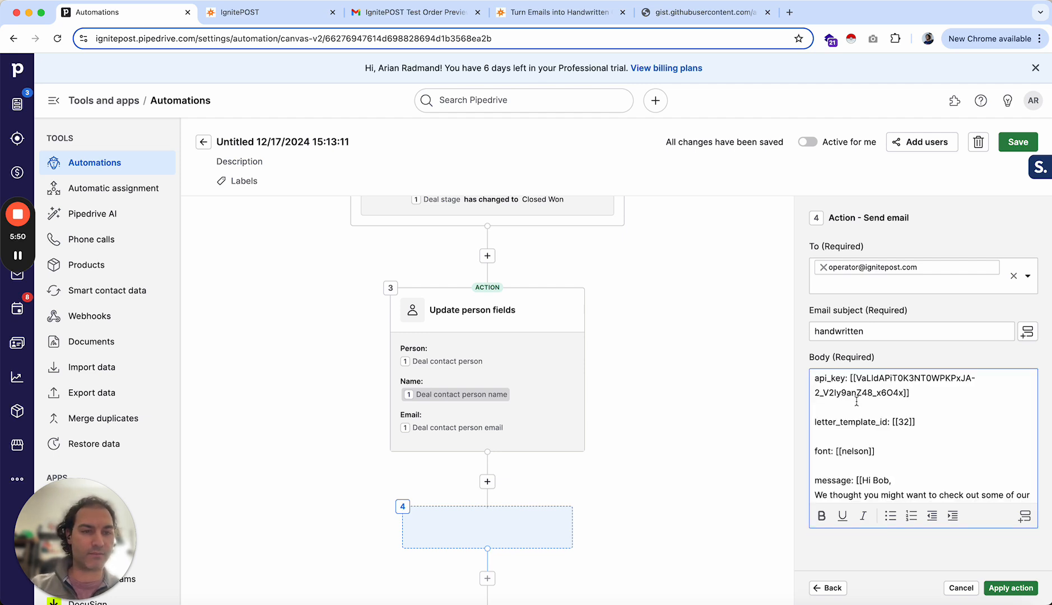
scroll(874, 407, down, 3)
scroll(888, 413, up, 3)
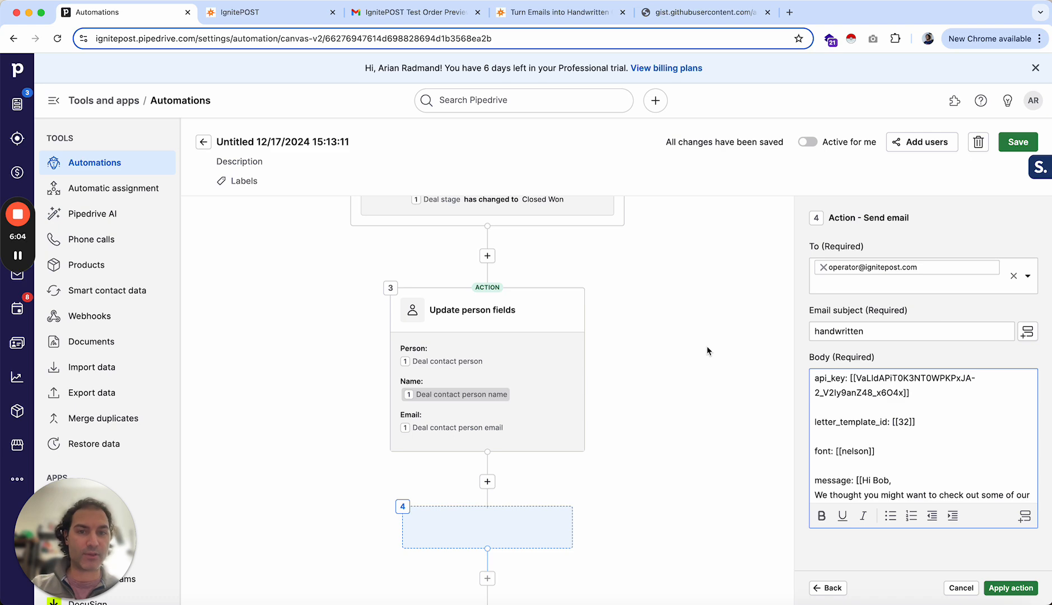
- Open the API Keys page of the IgnitePOST dashboard
click(241, 12)
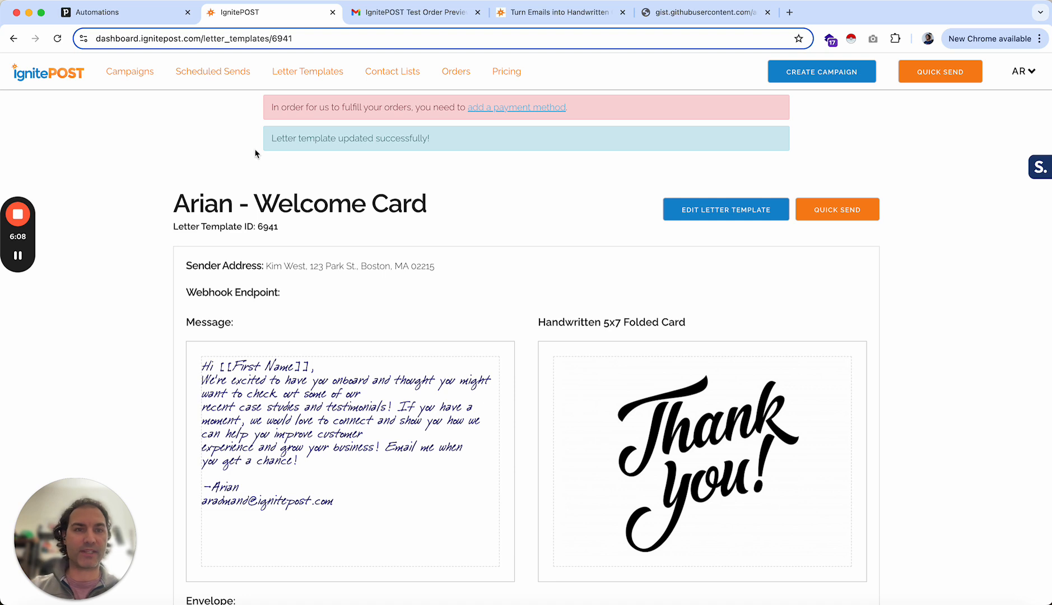
click(1023, 74)
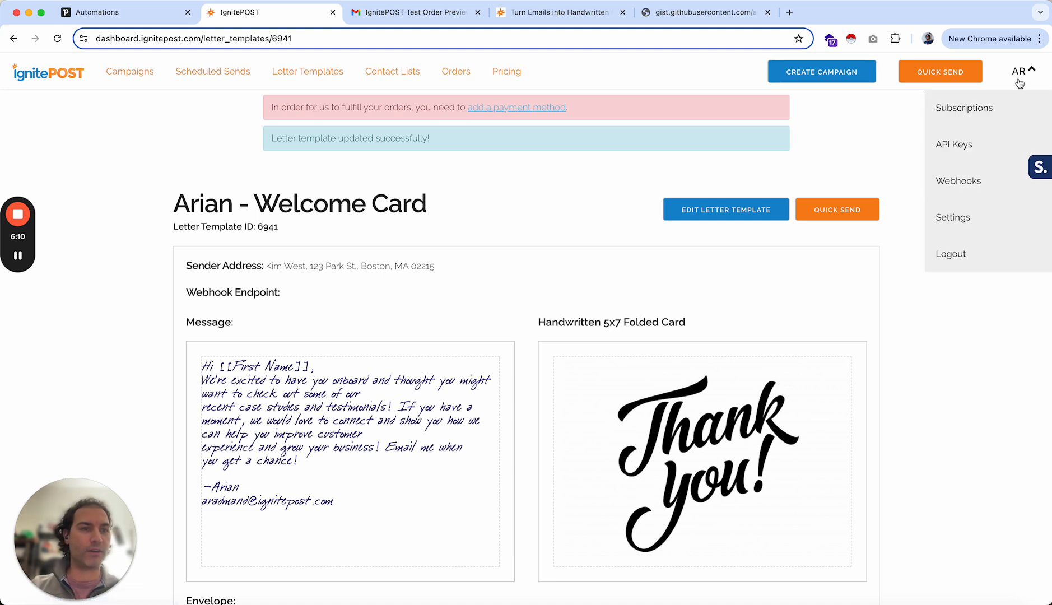
click(955, 147)
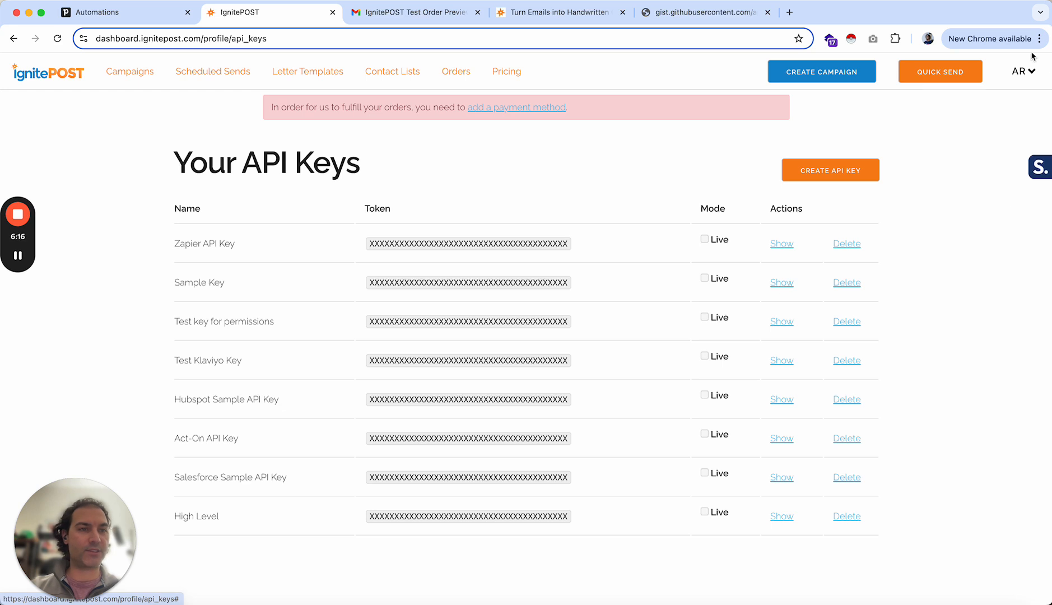
click(832, 171)
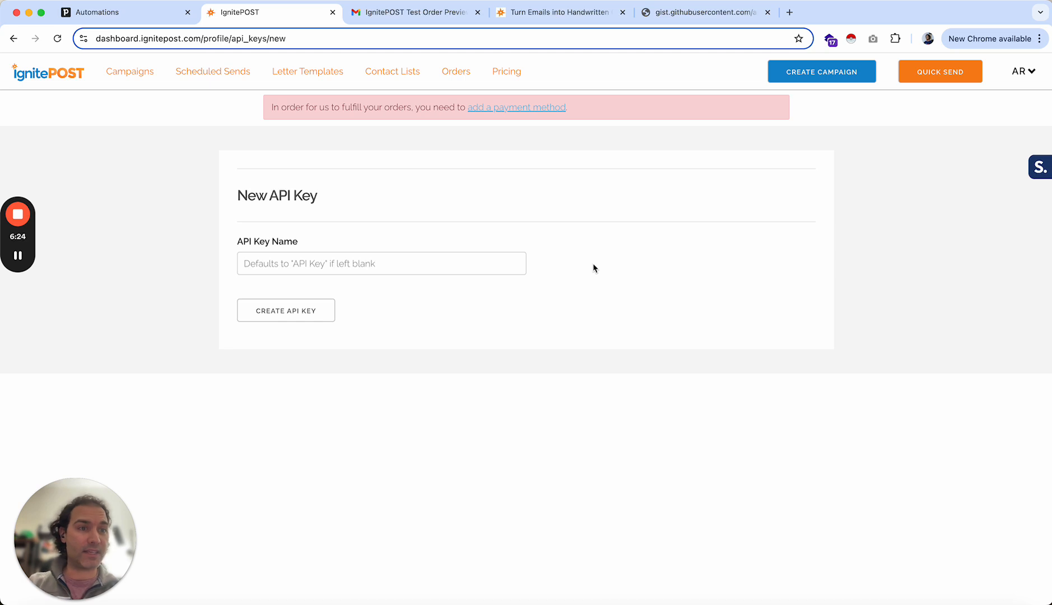
click(1020, 73)
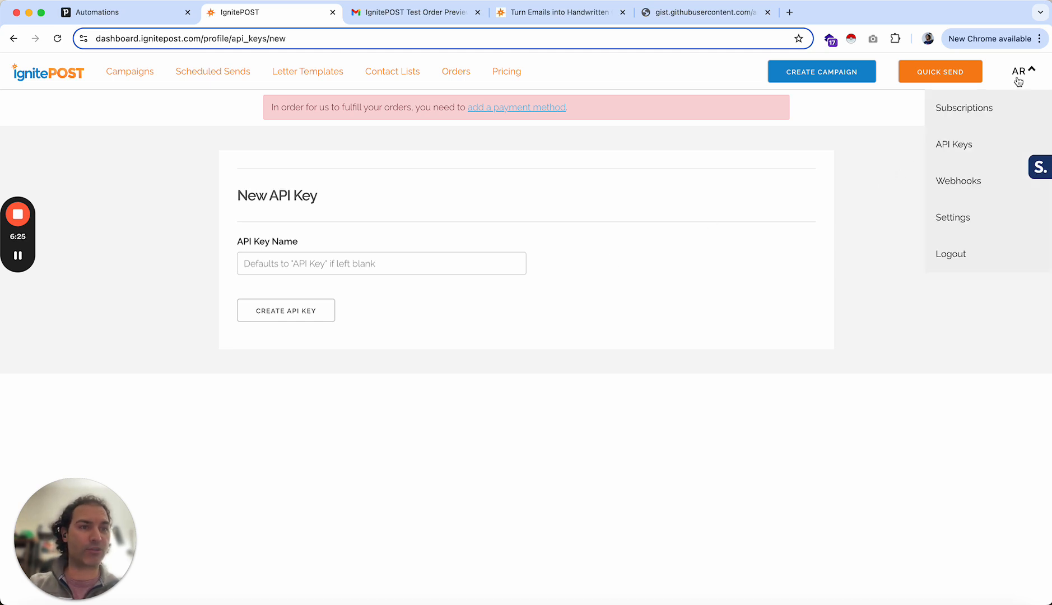
click(959, 144)
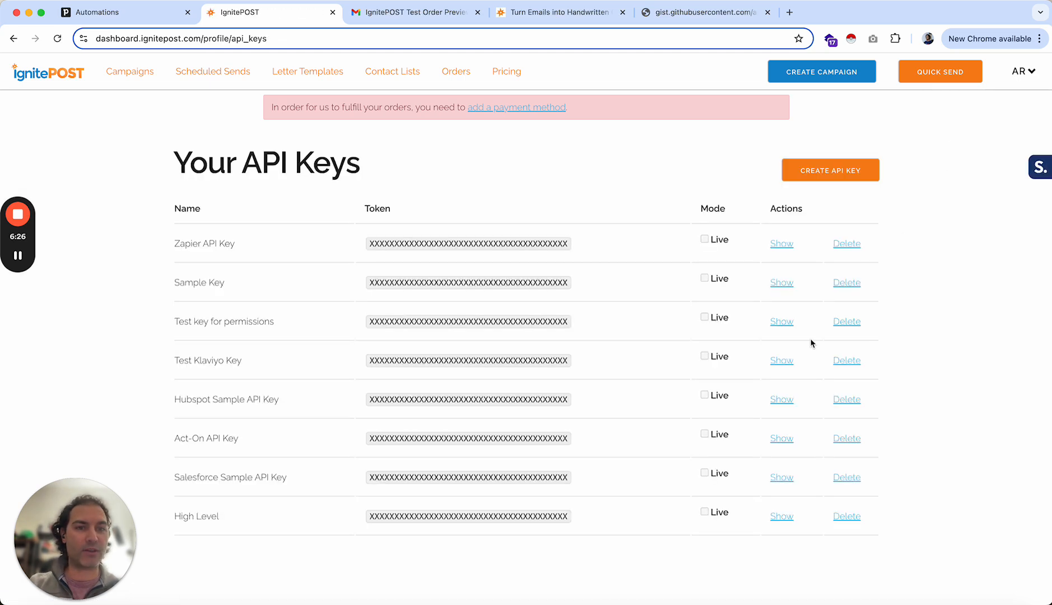
- Reveal the Sample Key API token and select it
click(781, 283)
double_click(490, 284)
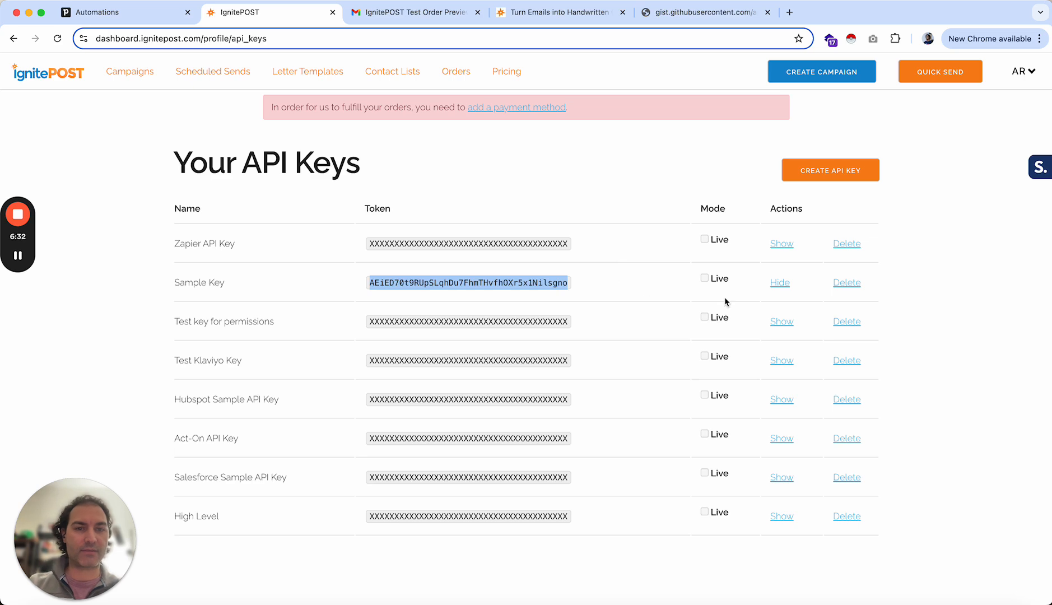
- Replace the api_key value in the Send email body with the copied Sample Key API token
click(164, 12)
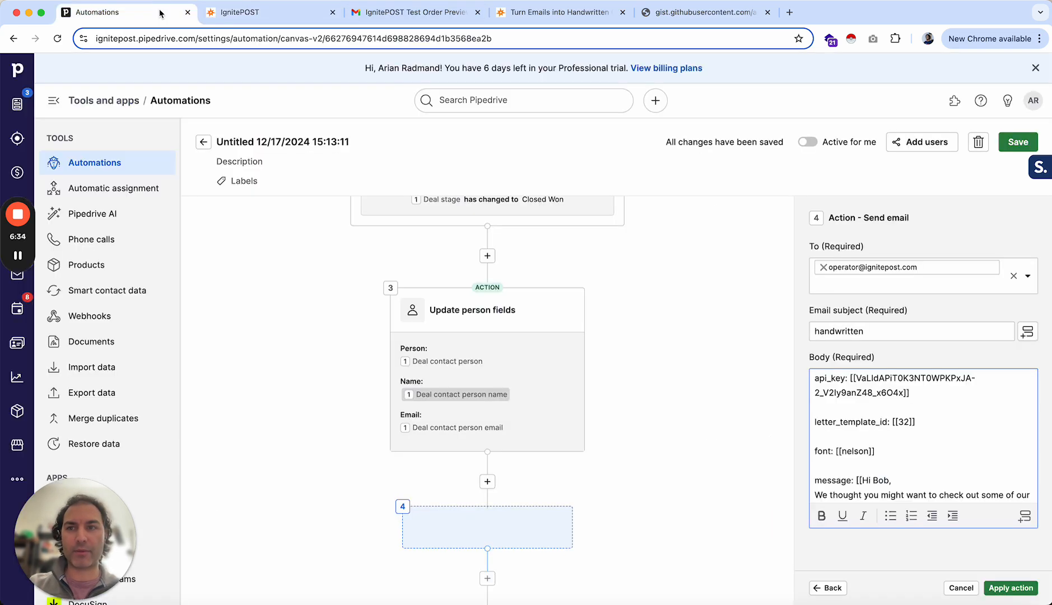
drag(903, 392, 860, 380)
key(BackSpace)
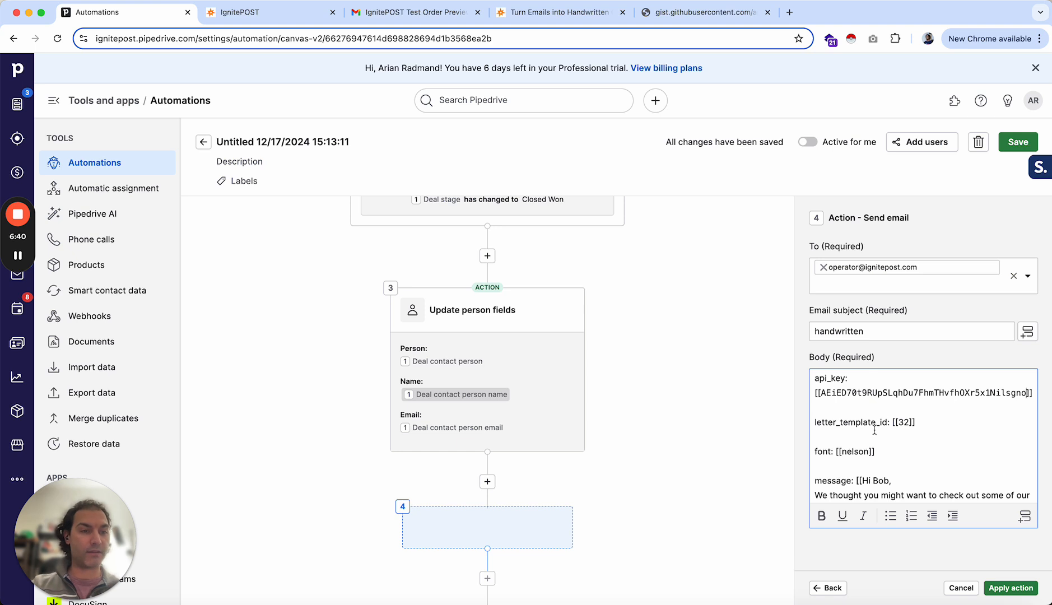
- Open the 'Arian - Welcome Card' letter template for editing in IgnitePOST
scroll(864, 440, down, 1)
scroll(865, 440, up, 1)
scroll(865, 439, down, 2)
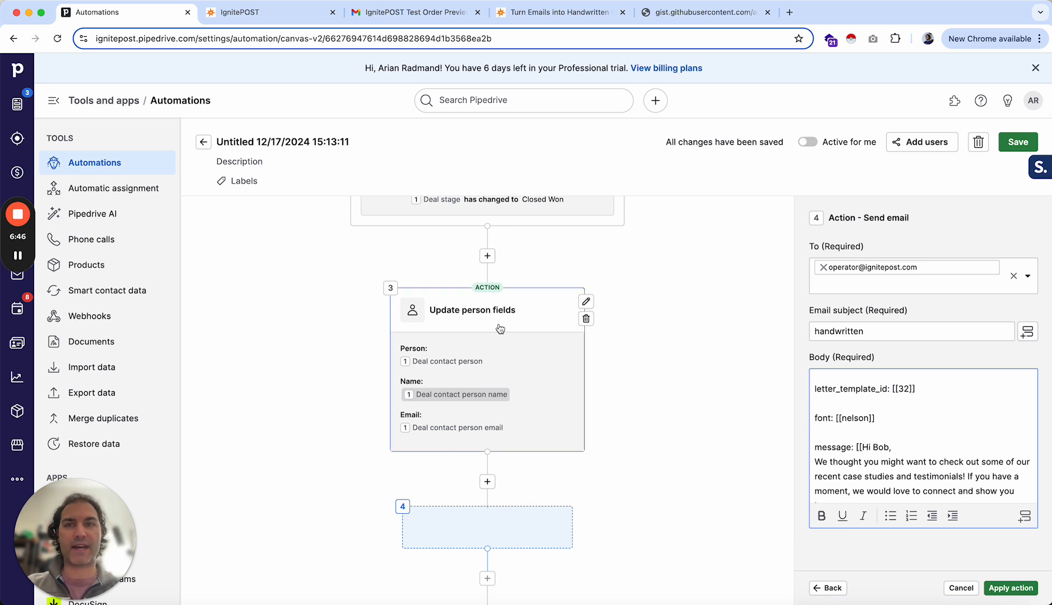
click(254, 16)
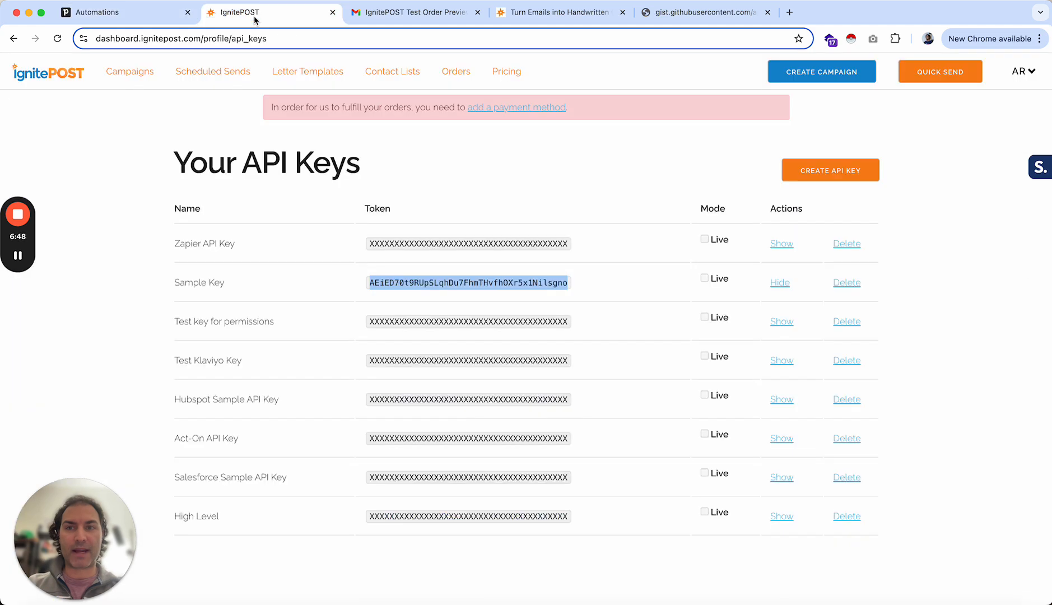
click(305, 73)
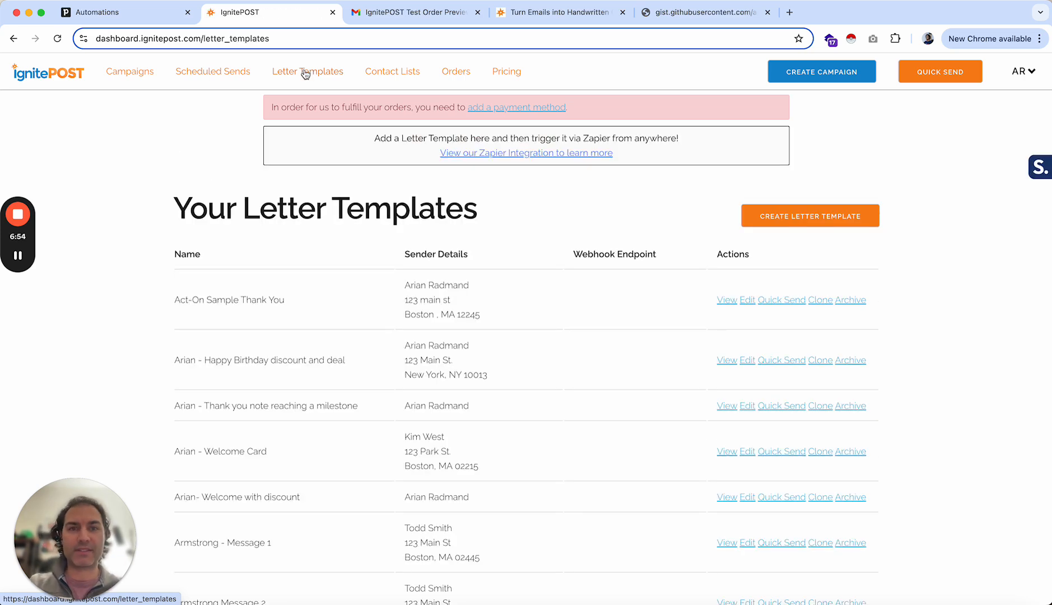
scroll(173, 330, down, 1)
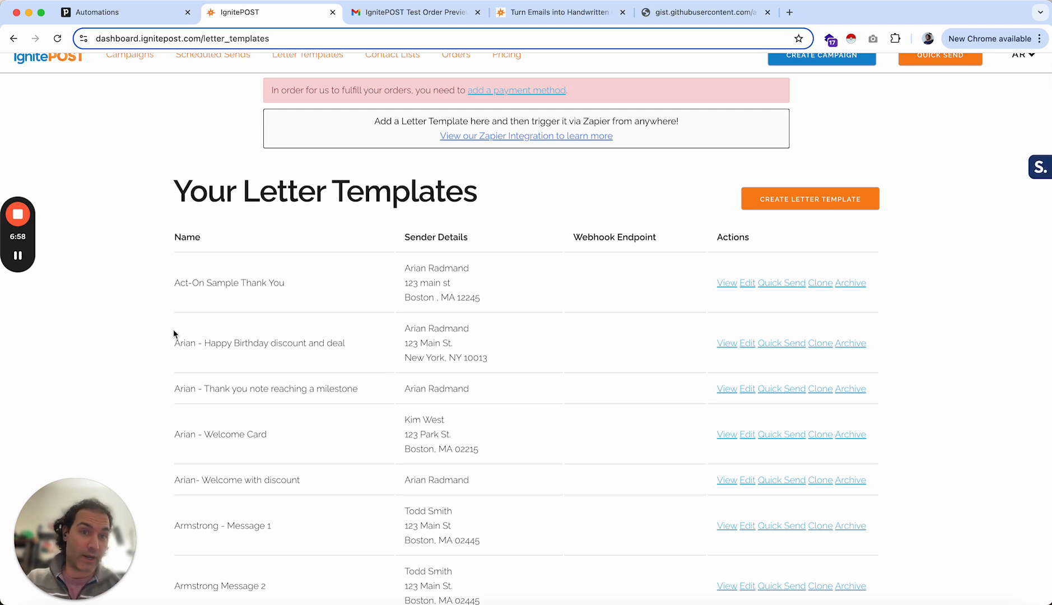
scroll(174, 335, up, 1)
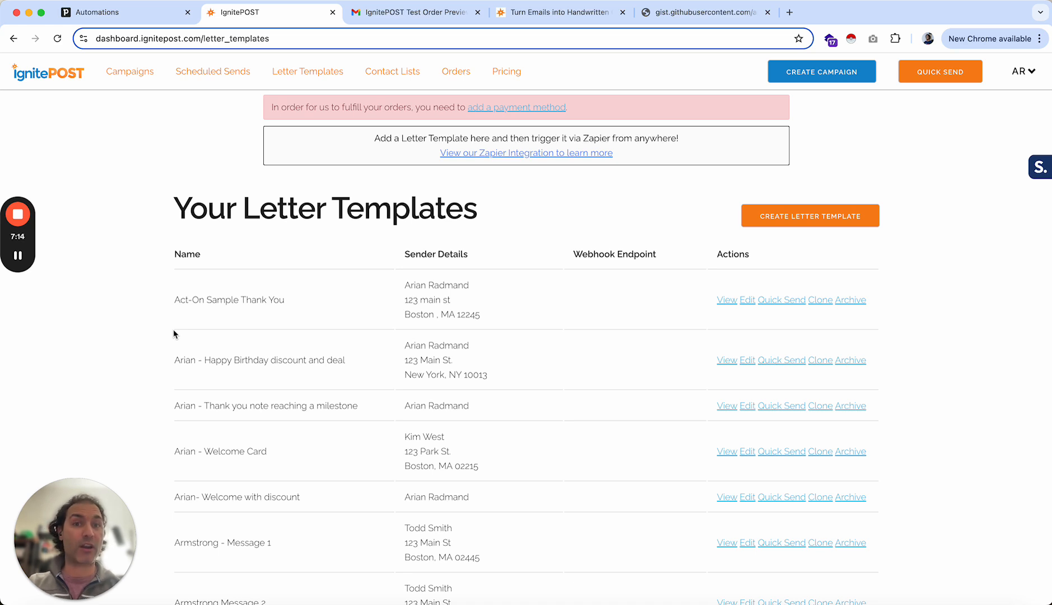
scroll(129, 379, down, 2)
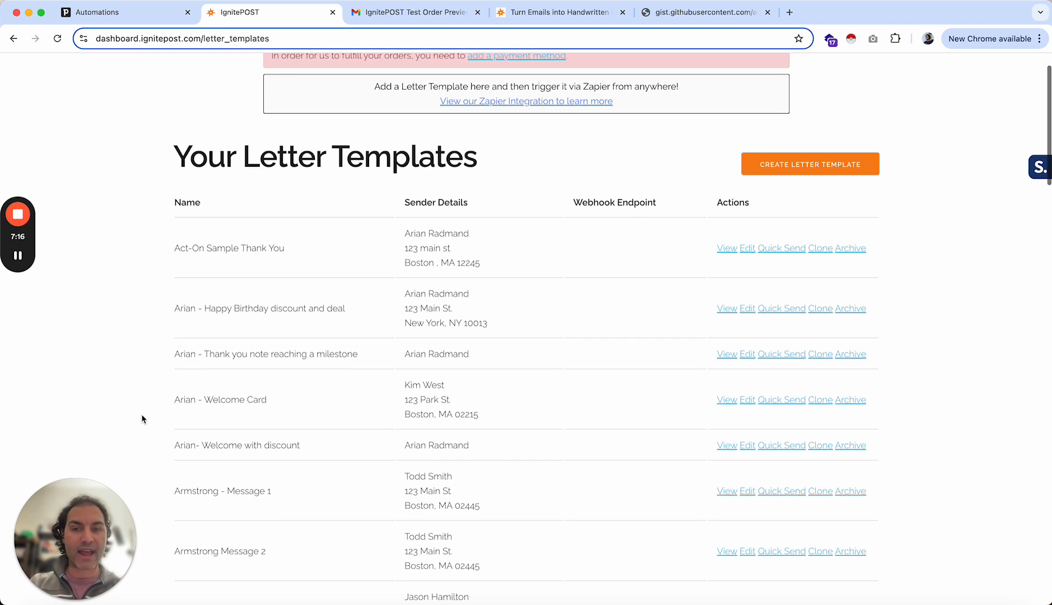
scroll(143, 419, down, 3)
drag(173, 334, 269, 337)
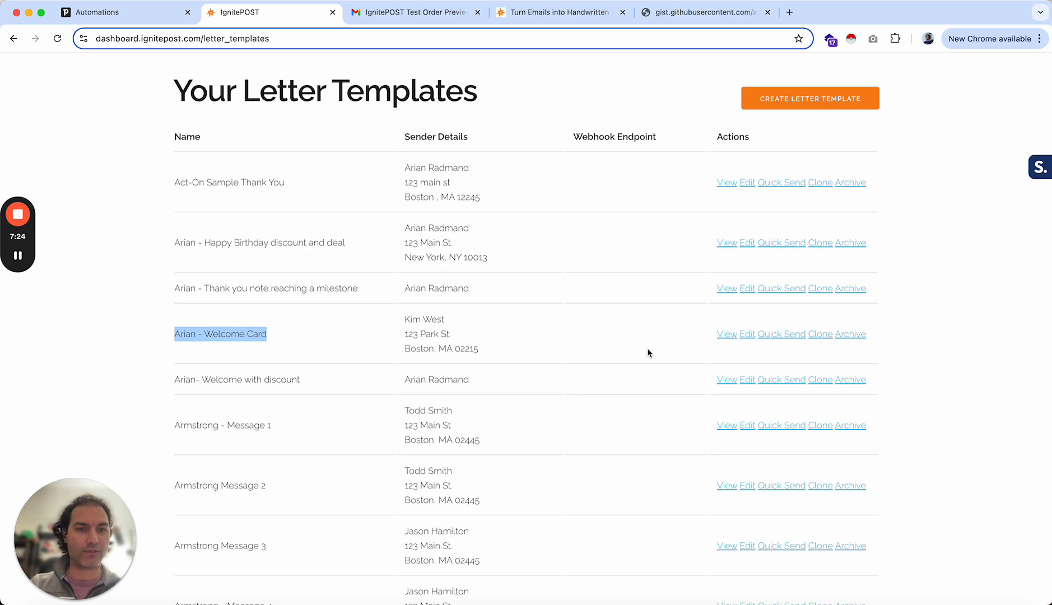
click(747, 336)
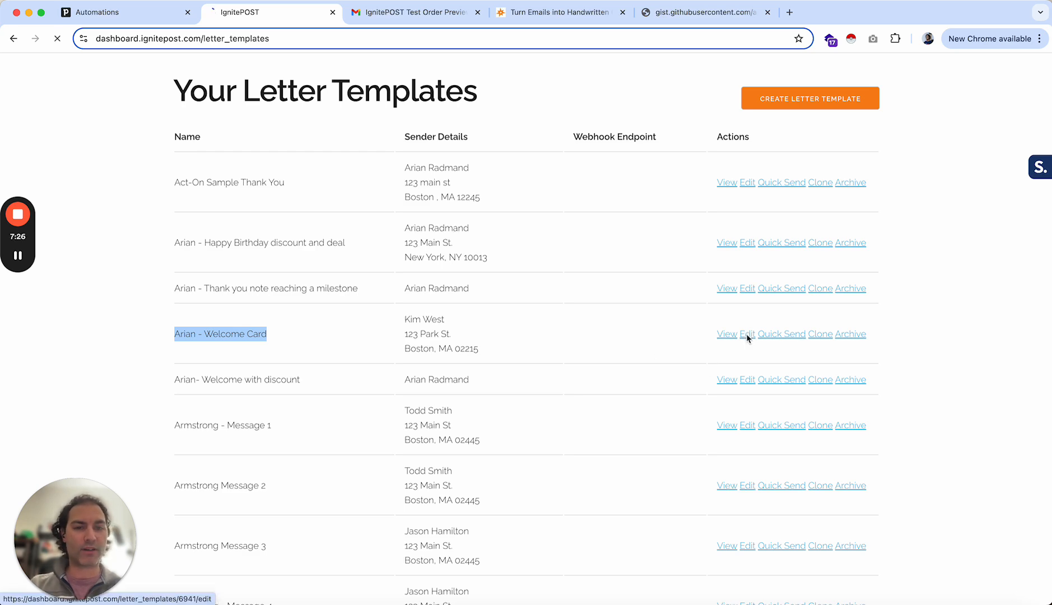
- Review the template's name, sender address, handwriting style and message fields
scroll(212, 478, down, 3)
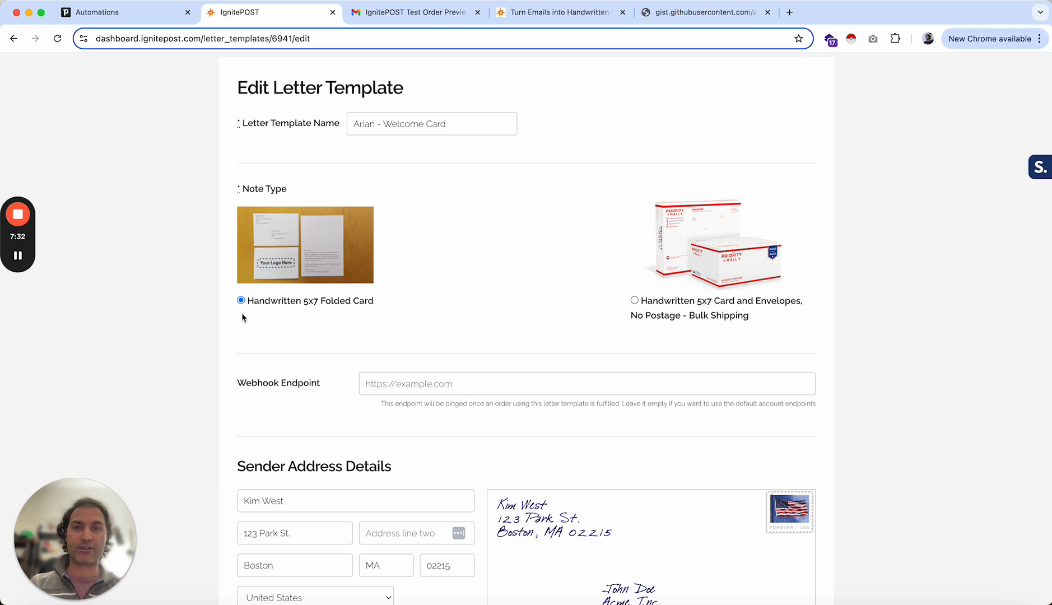
drag(446, 124, 348, 127)
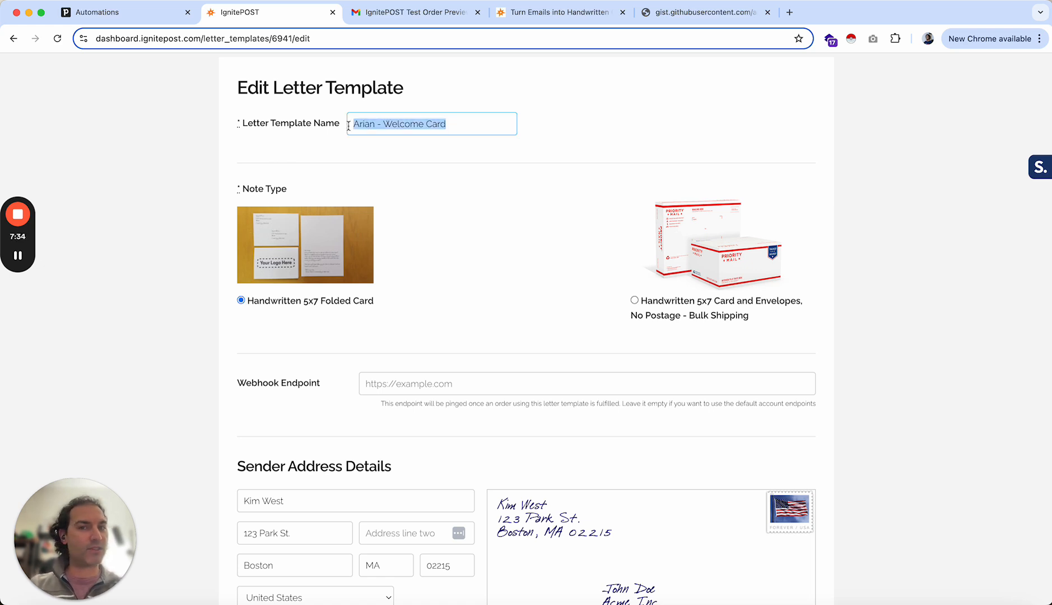
click(328, 145)
scroll(423, 219, down, 5)
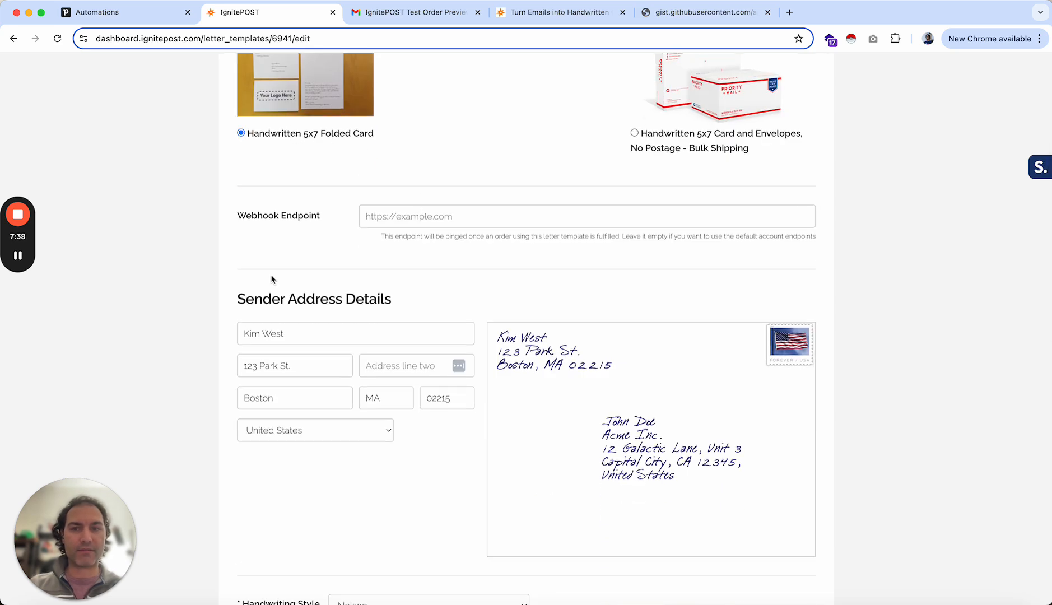
scroll(273, 279, down, 4)
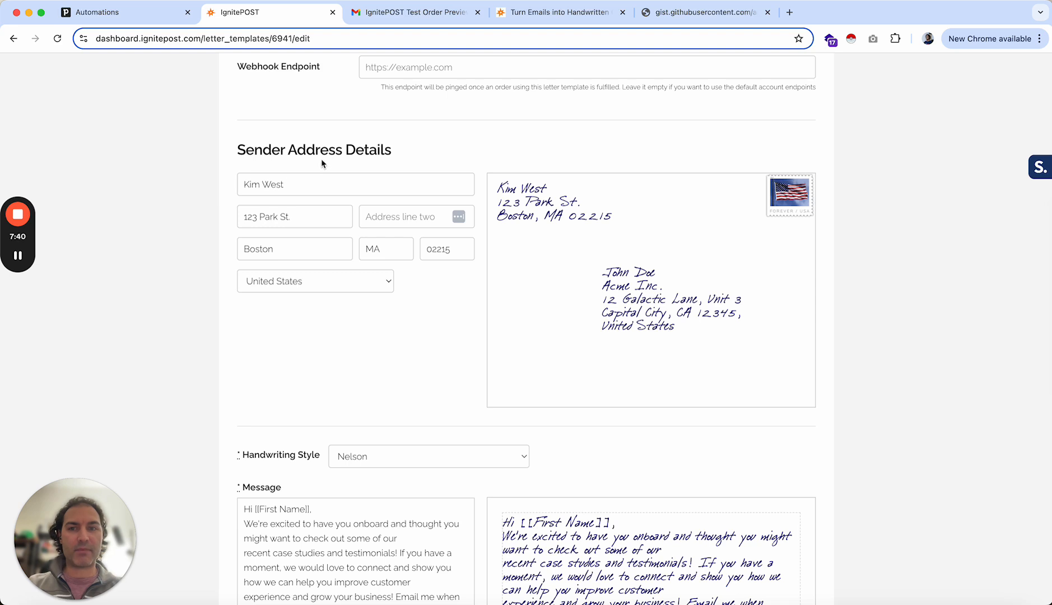
triple_click(293, 181)
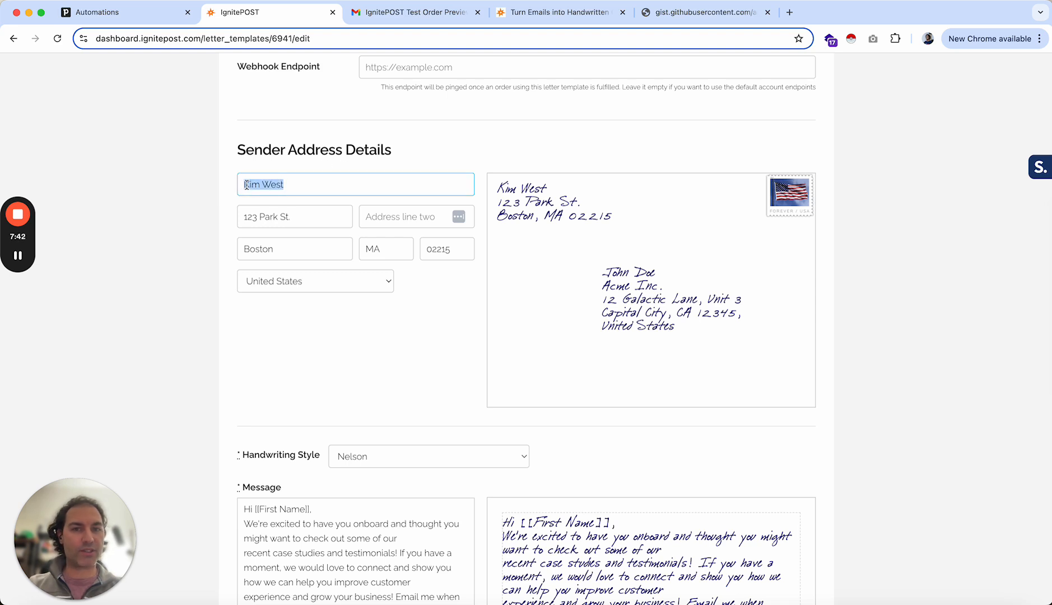
key(Left)
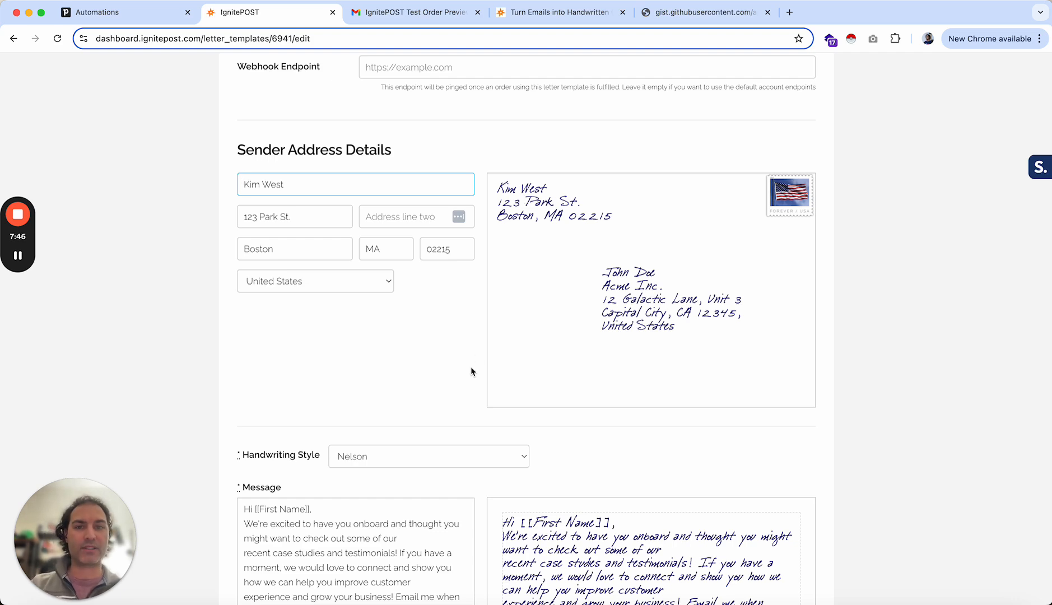
scroll(471, 368, down, 3)
scroll(471, 372, down, 1)
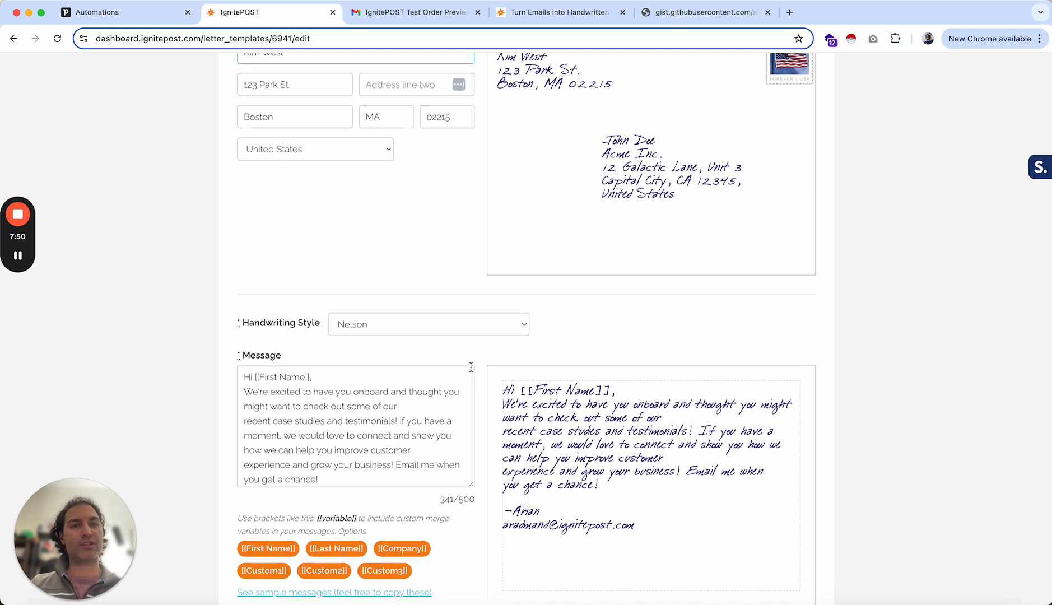
scroll(470, 367, up, 1)
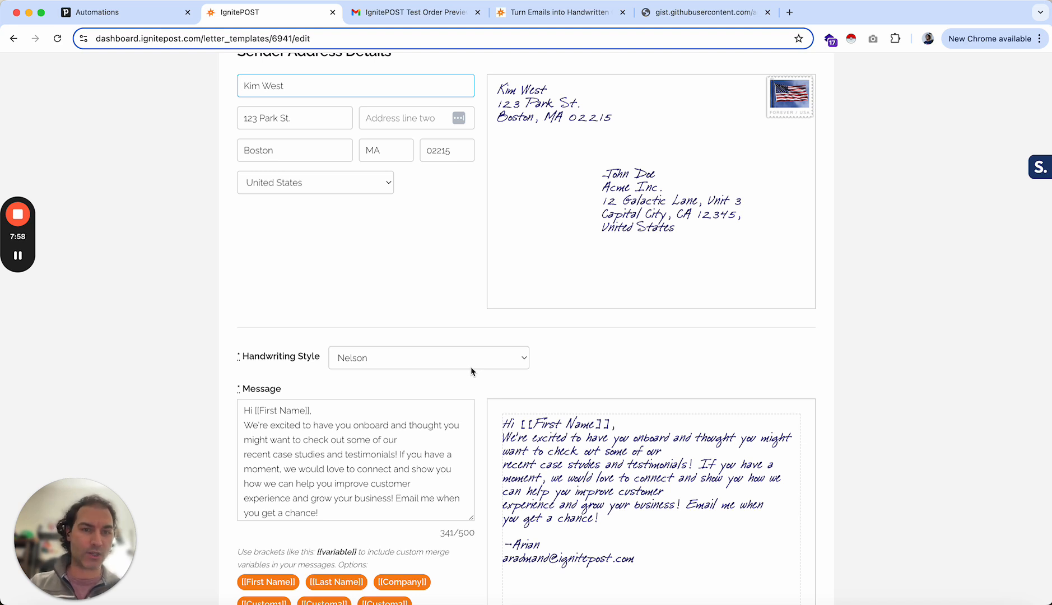
scroll(461, 421, down, 1)
scroll(461, 421, up, 1)
scroll(256, 395, down, 2)
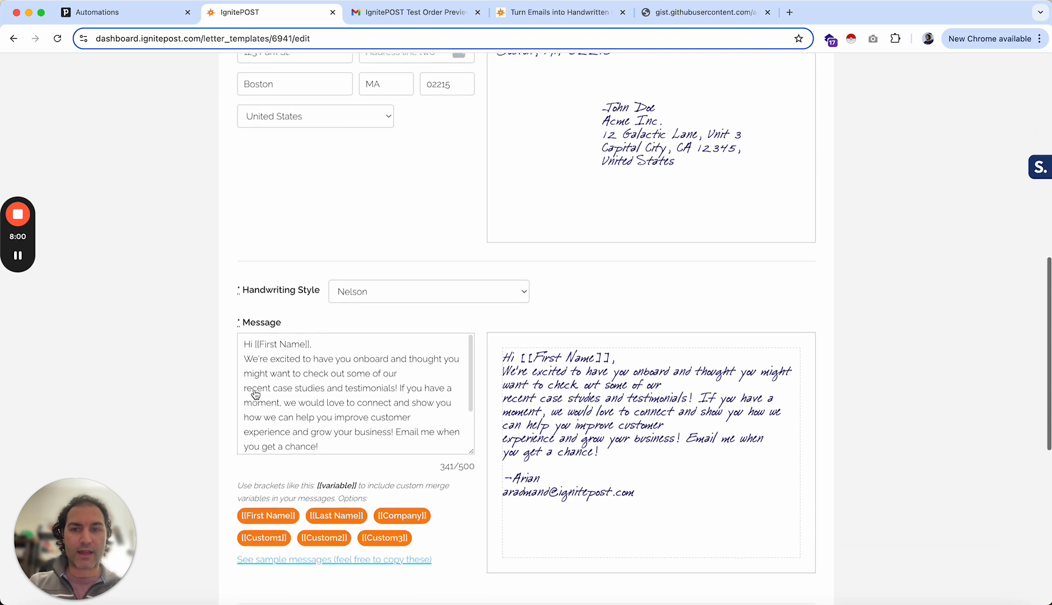
click(360, 291)
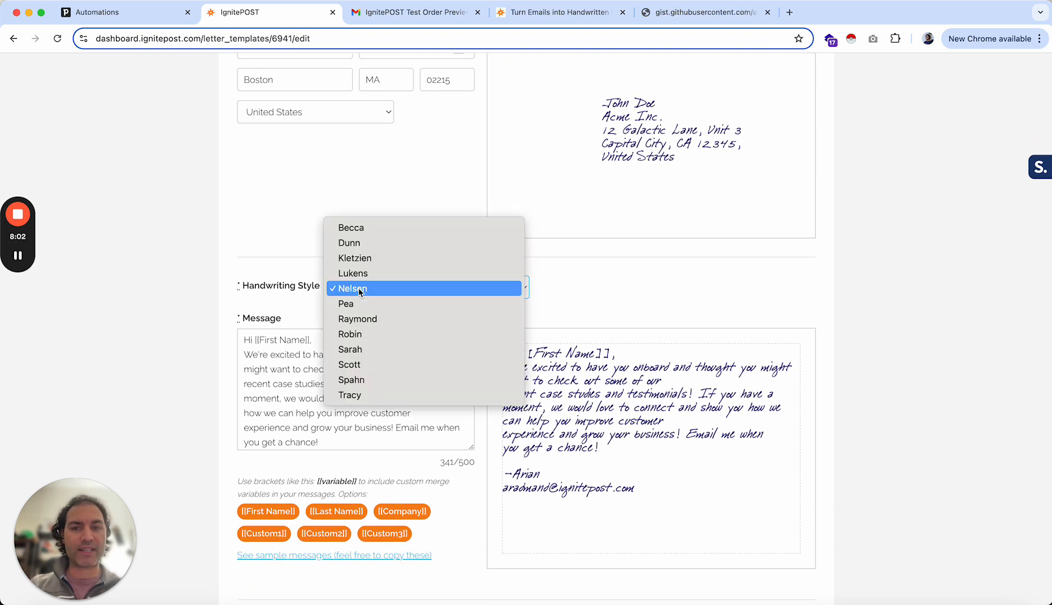
click(357, 274)
click(359, 287)
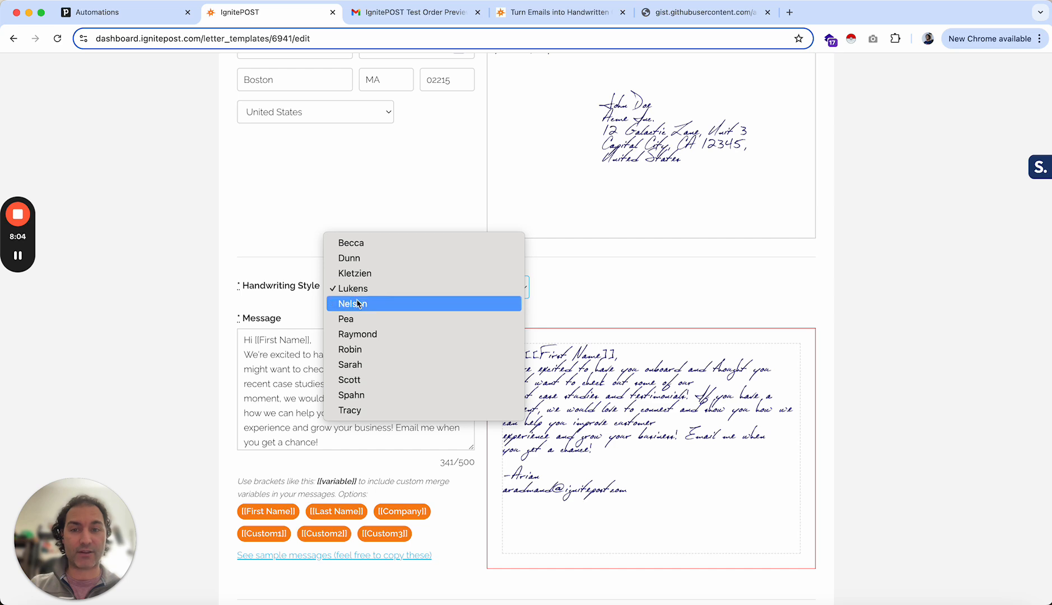
click(359, 304)
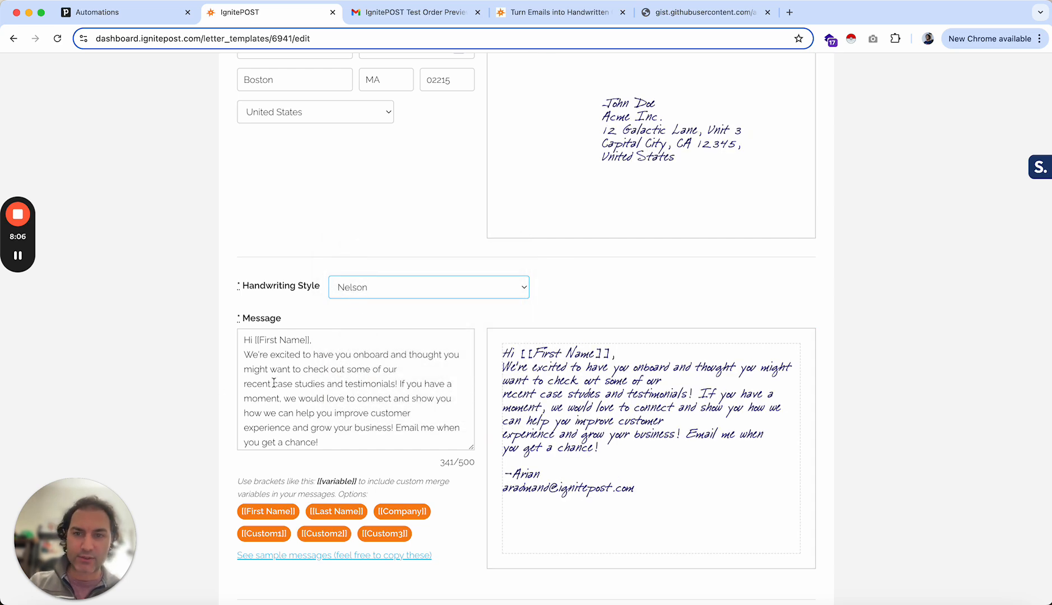
scroll(197, 384, down, 5)
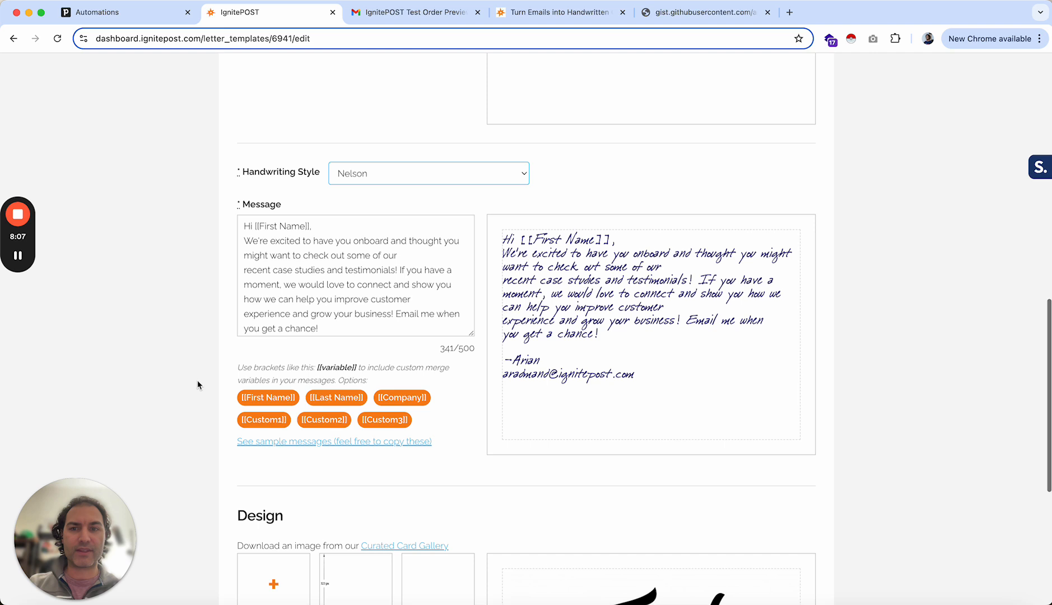
click(324, 227)
key(Return)
key(BackSpace)
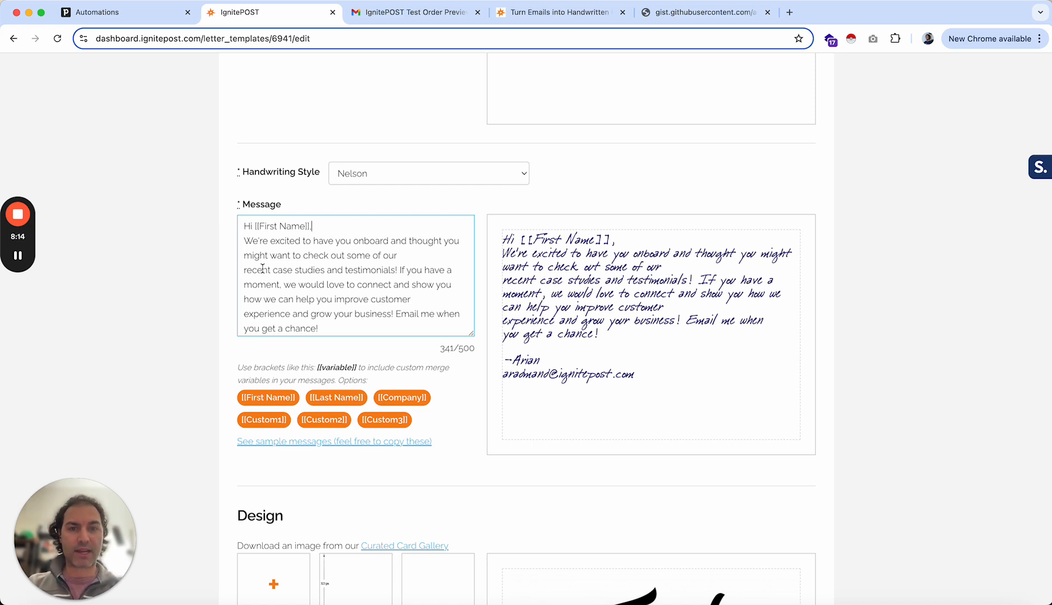
- Keep the Thank You card design and update the letter template
scroll(188, 331, down, 5)
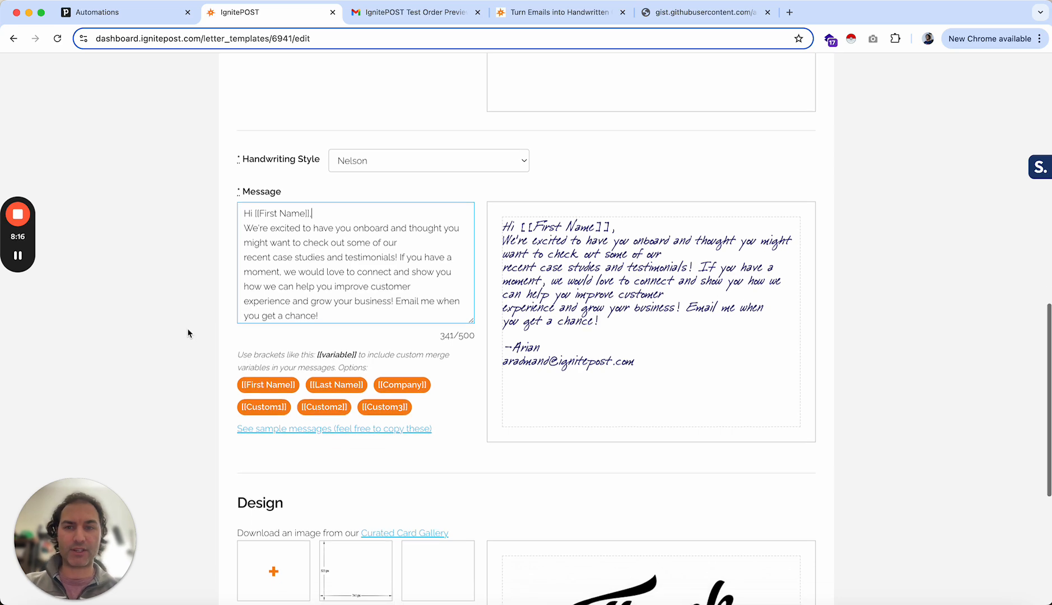
scroll(187, 333, down, 6)
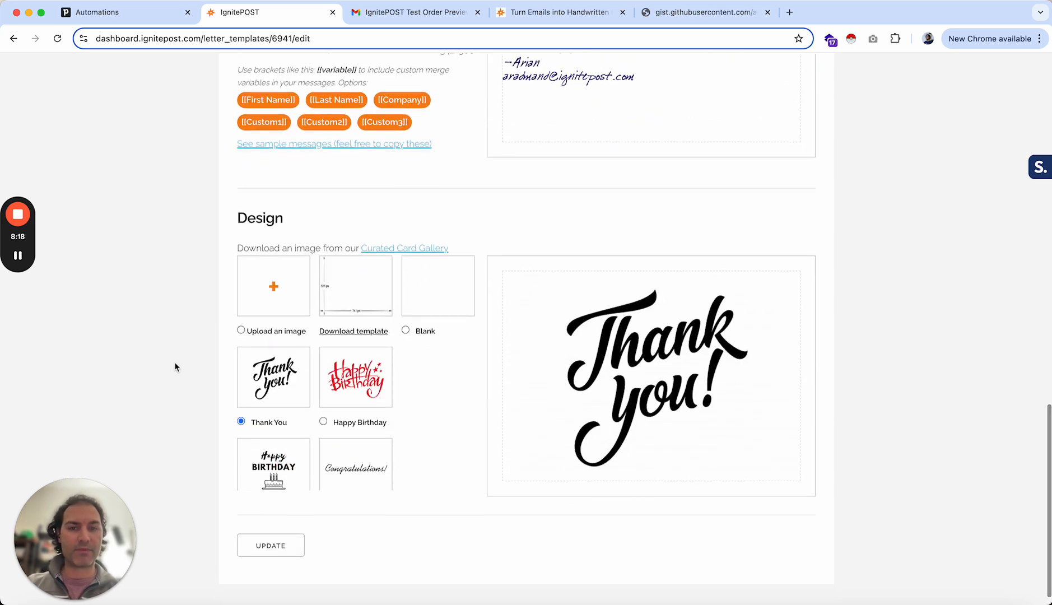
click(357, 381)
click(277, 386)
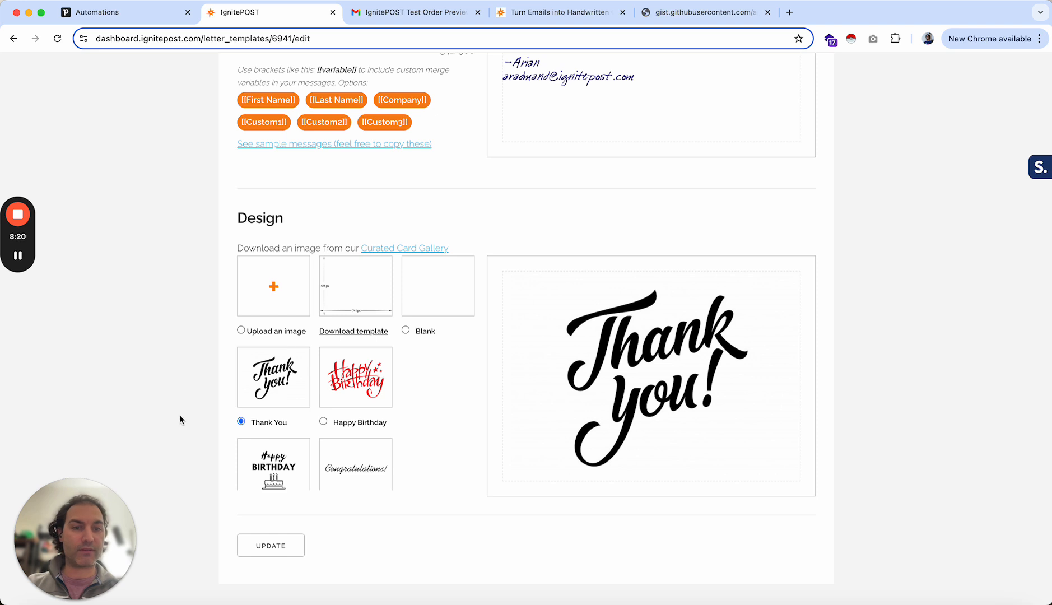
scroll(179, 417, down, 1)
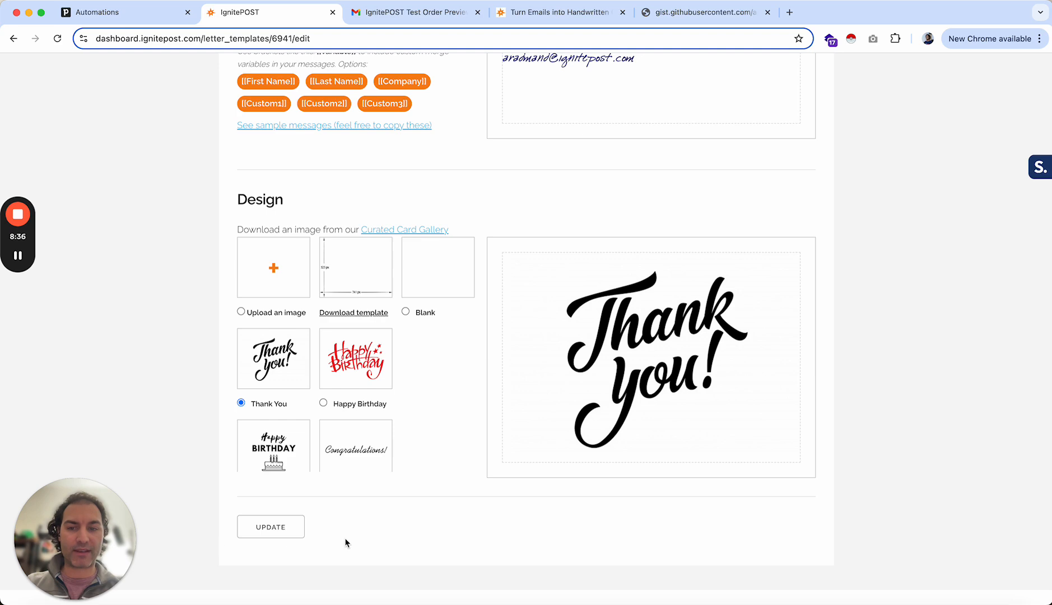
click(272, 527)
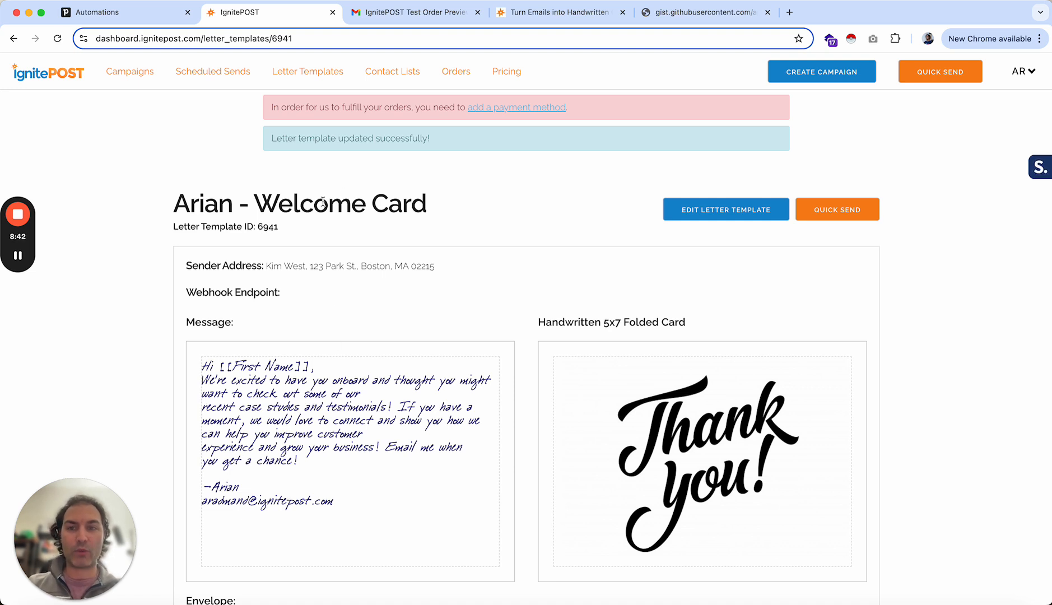
- Select the letter template ID 6941 and return to the automation
drag(258, 226, 278, 226)
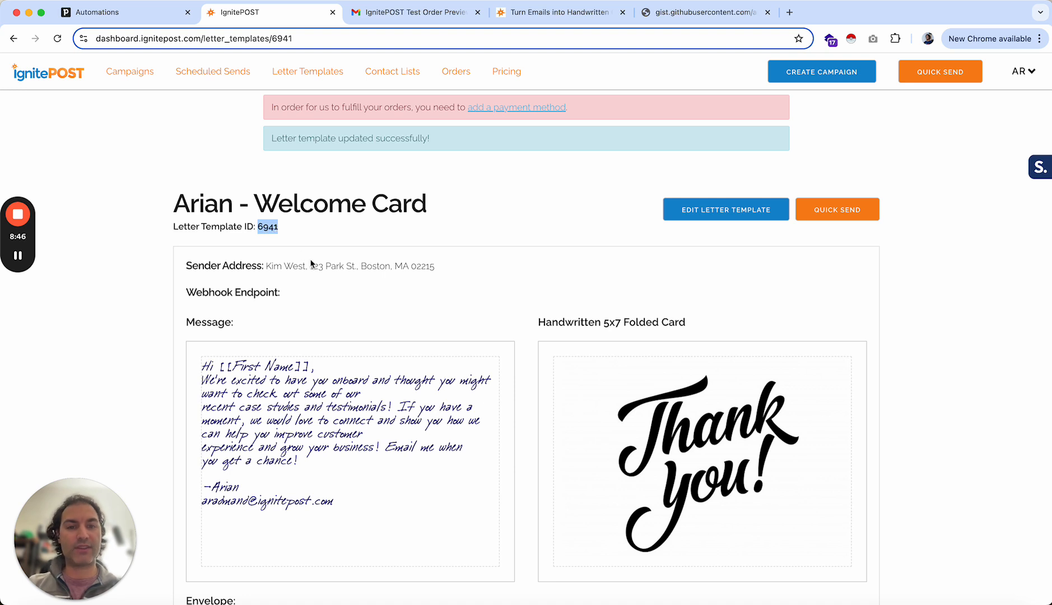
scroll(311, 264, down, 3)
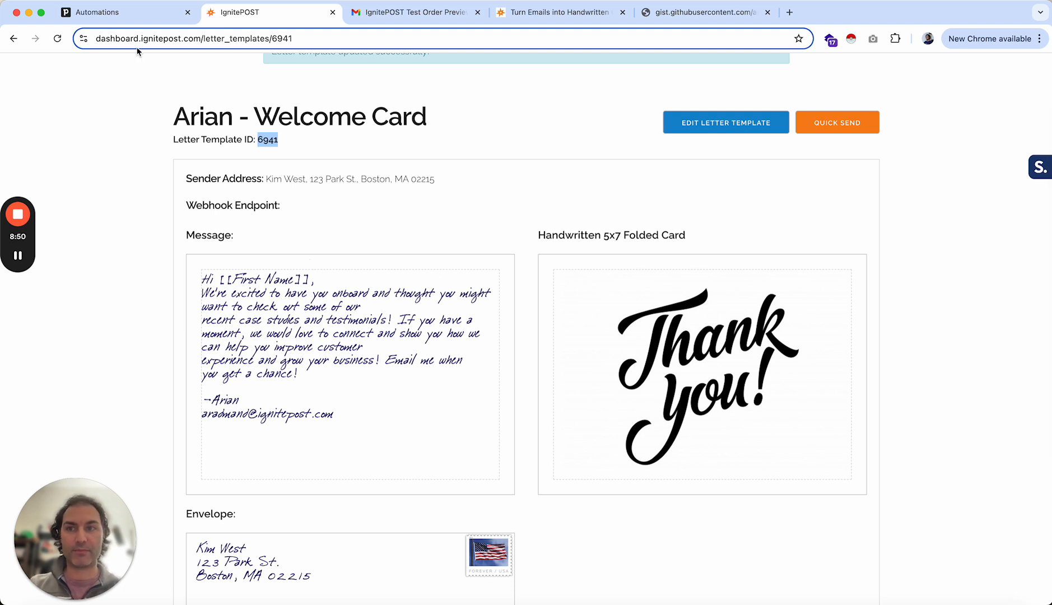
click(122, 17)
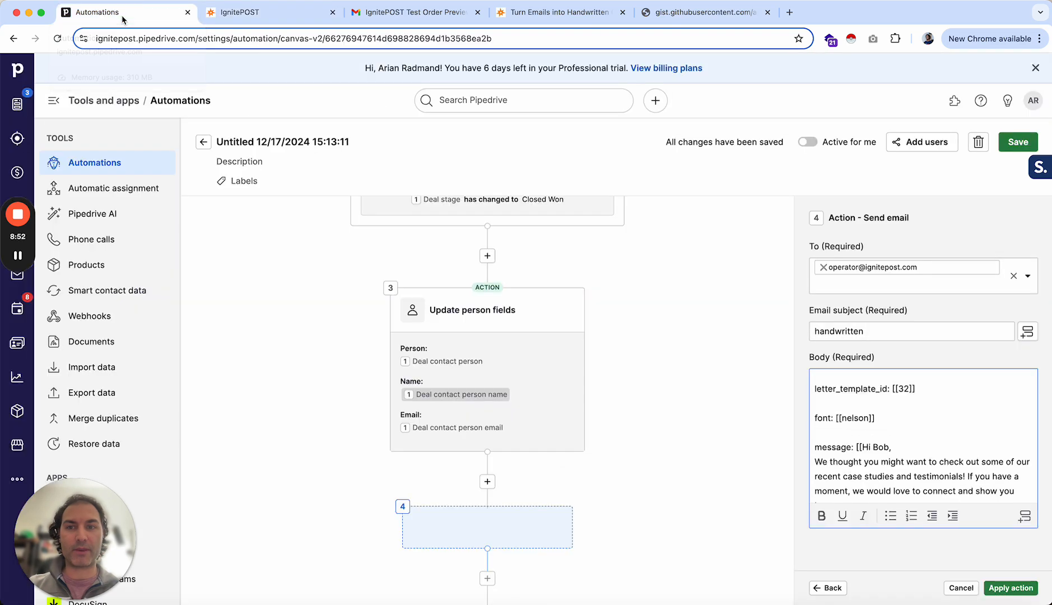
- Set letter_template_id in the email body to 6941
click(911, 389)
key(BackSpace)
key(BackSpace)
text(694)
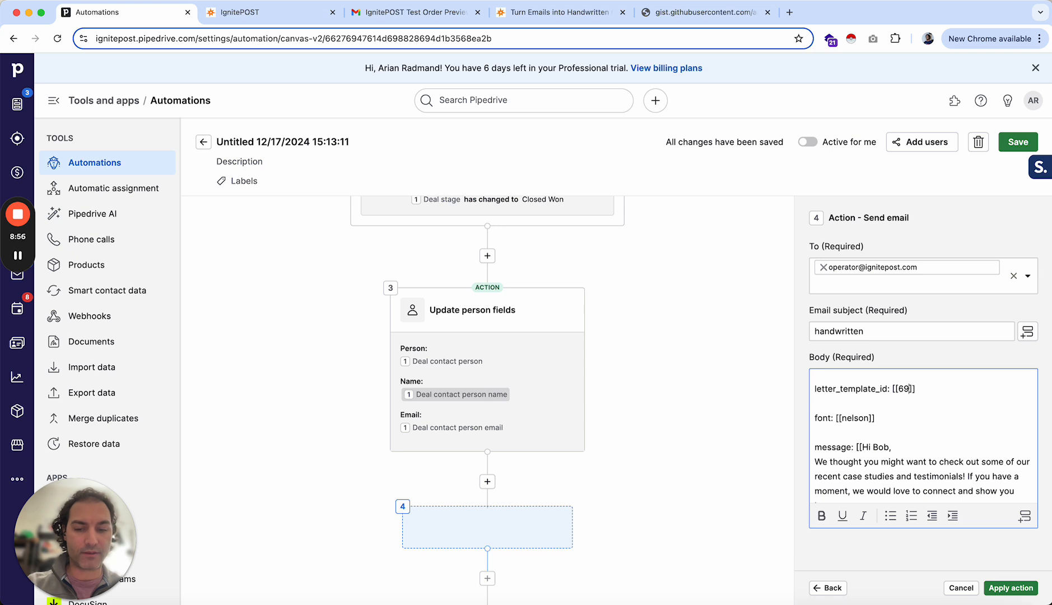
text(1)
- Inspect the font value and the message start in the email body
scroll(902, 423, down, 1)
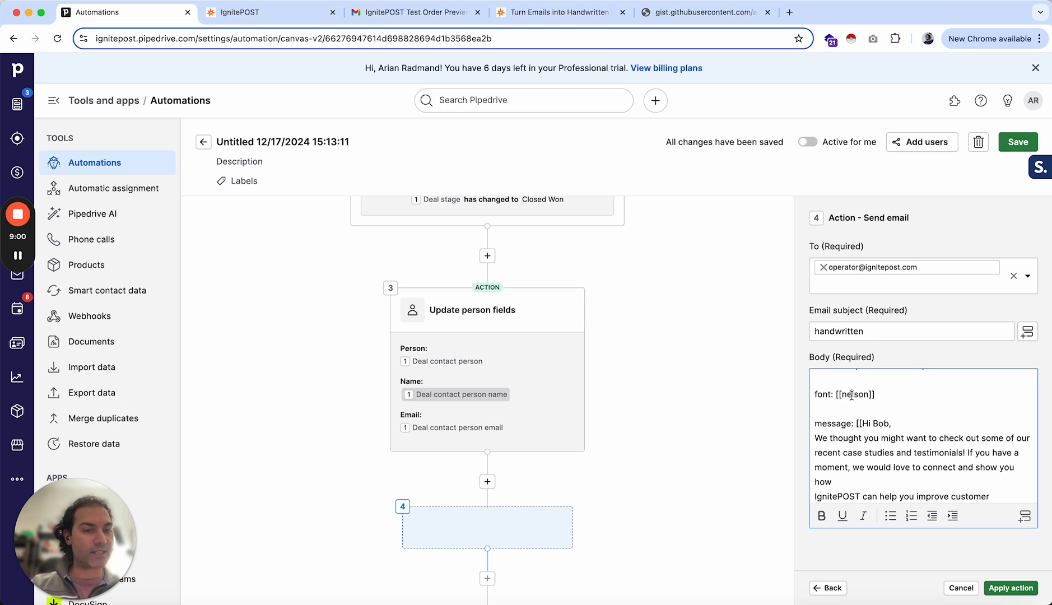
double_click(851, 395)
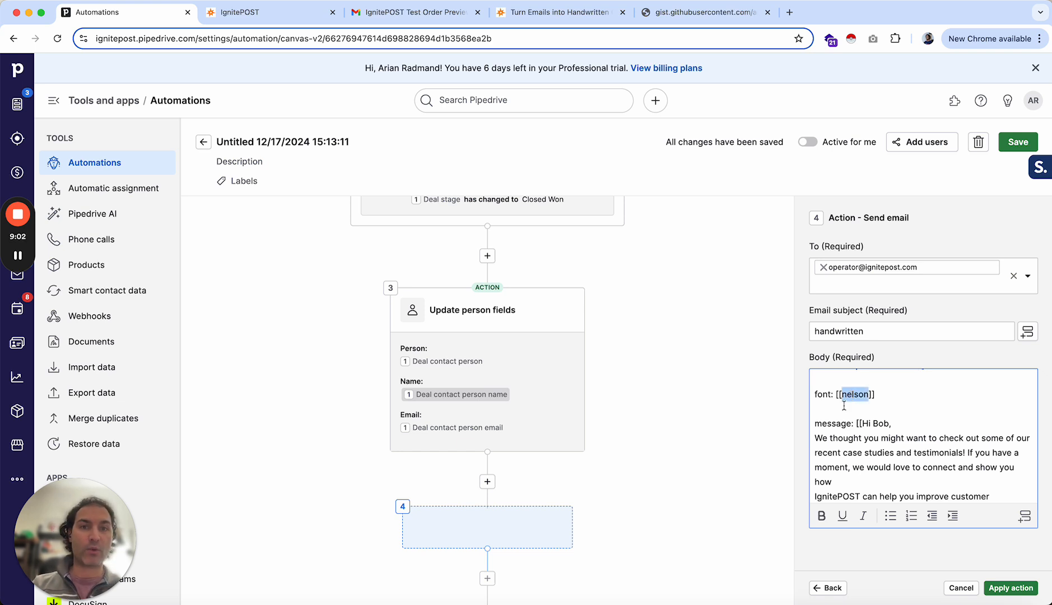
click(848, 397)
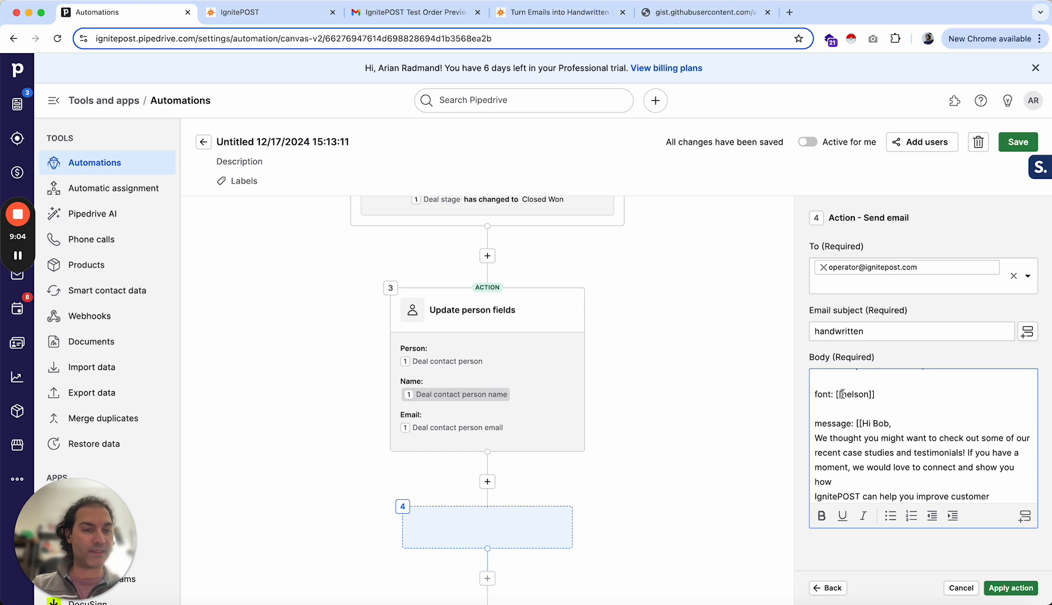
drag(843, 394, 869, 394)
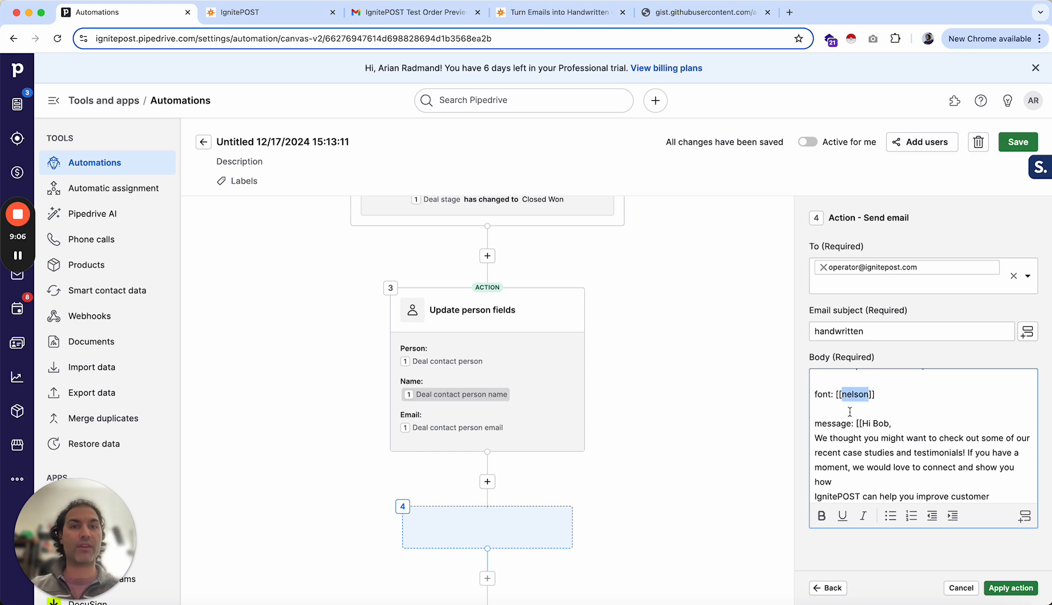
click(852, 438)
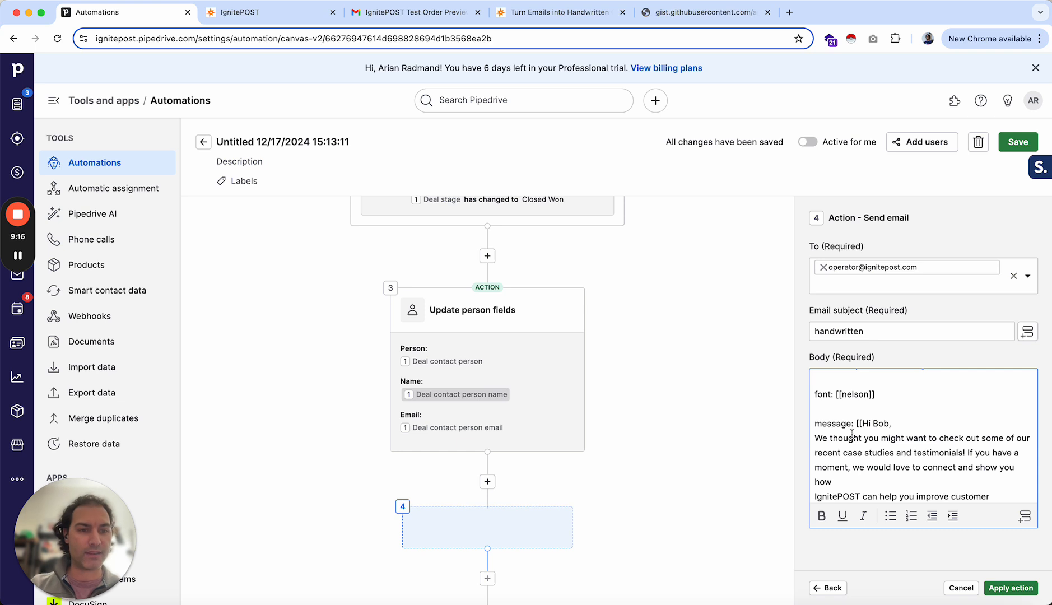
scroll(852, 435, down, 3)
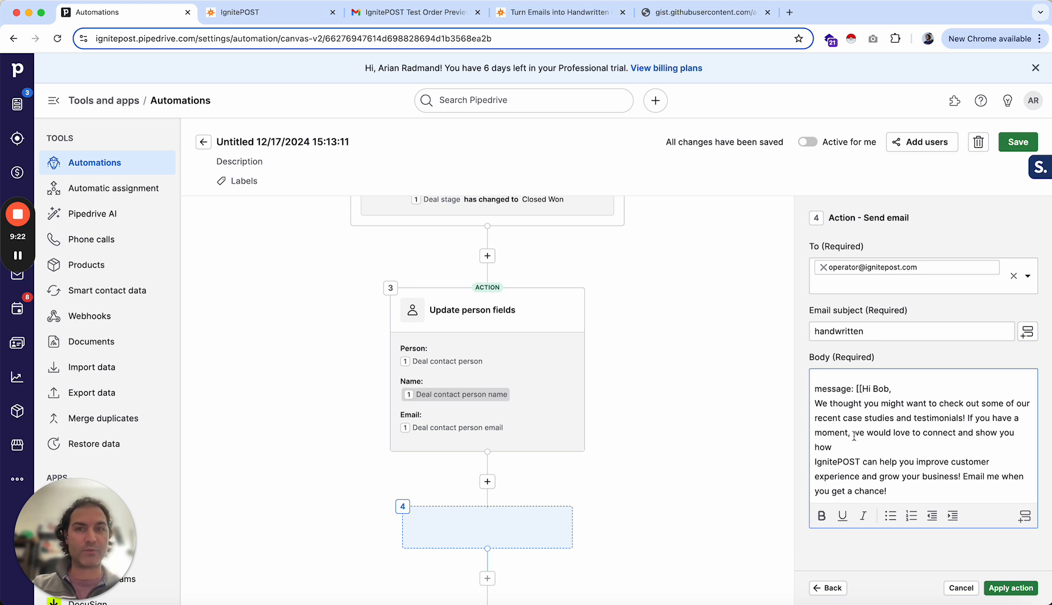
- Copy the message text from the letter template's edit page and paste it over the message in the email body
click(273, 14)
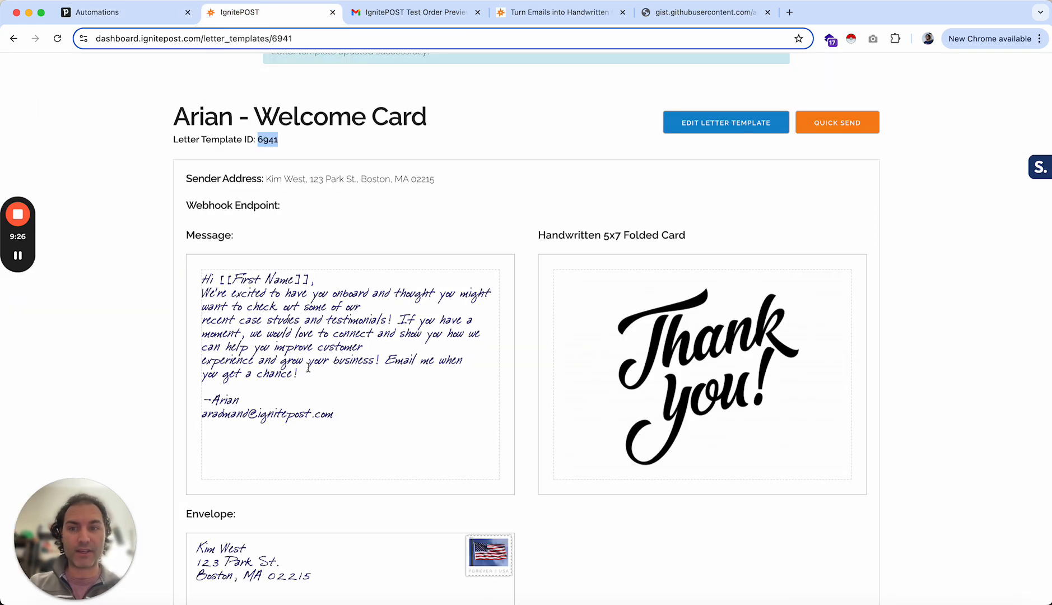
click(700, 118)
scroll(514, 346, down, 10)
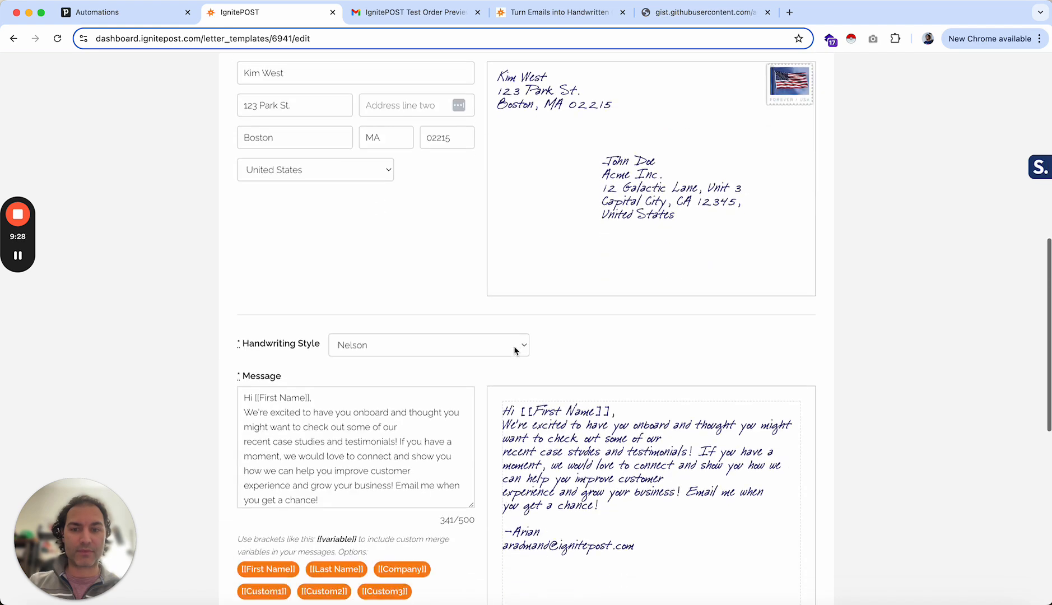
scroll(373, 246, down, 2)
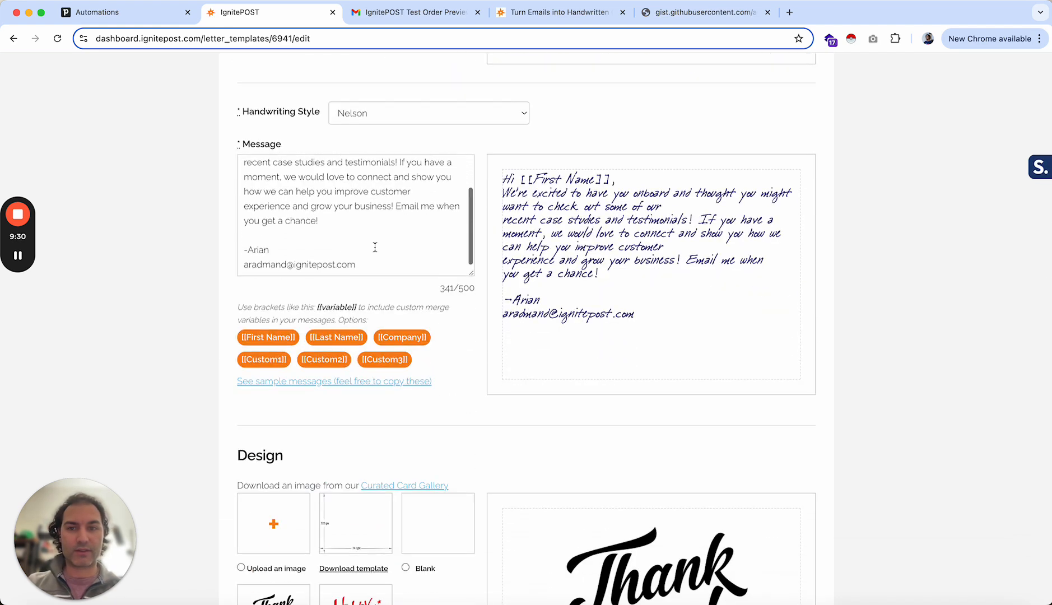
drag(357, 263, 238, 172)
key(super+c)
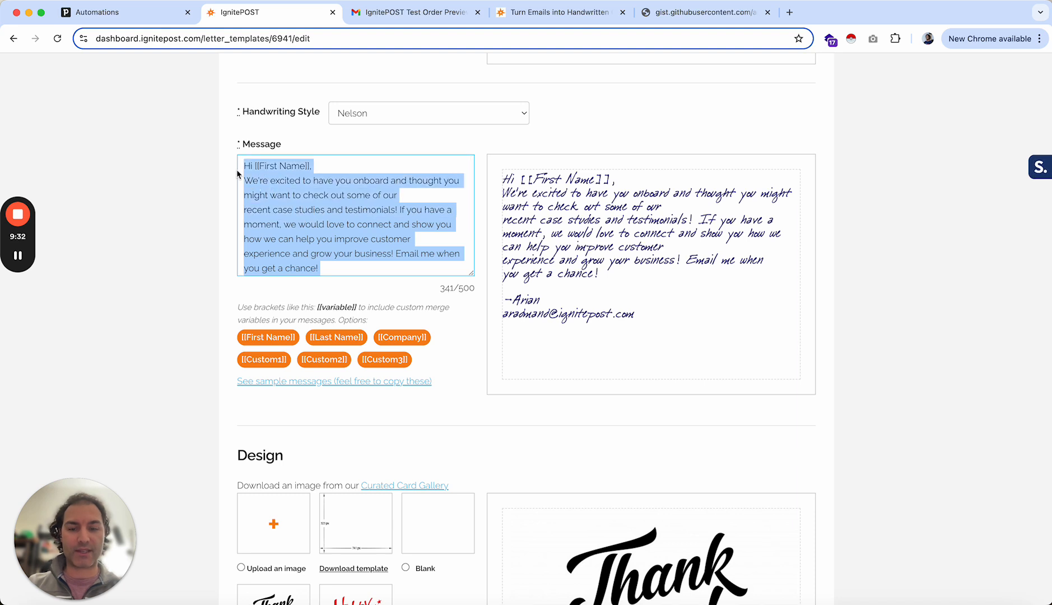
click(133, 15)
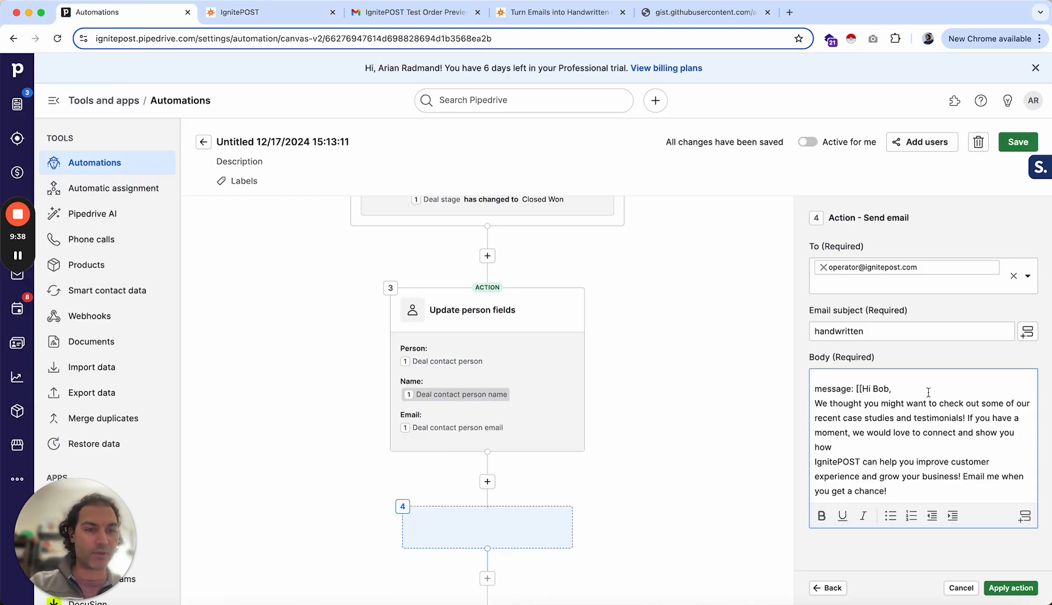
drag(862, 389, 925, 451)
key(super+v)
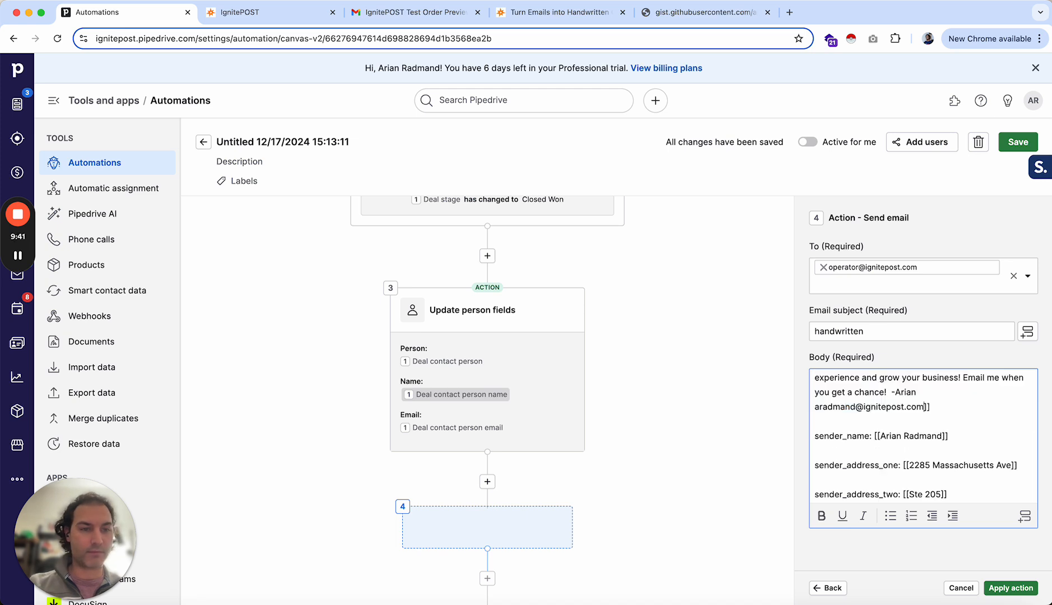
- Replace the [[First Name]] placeholder in the message with the Person first name field from Update person fields
scroll(916, 421, up, 3)
click(930, 414)
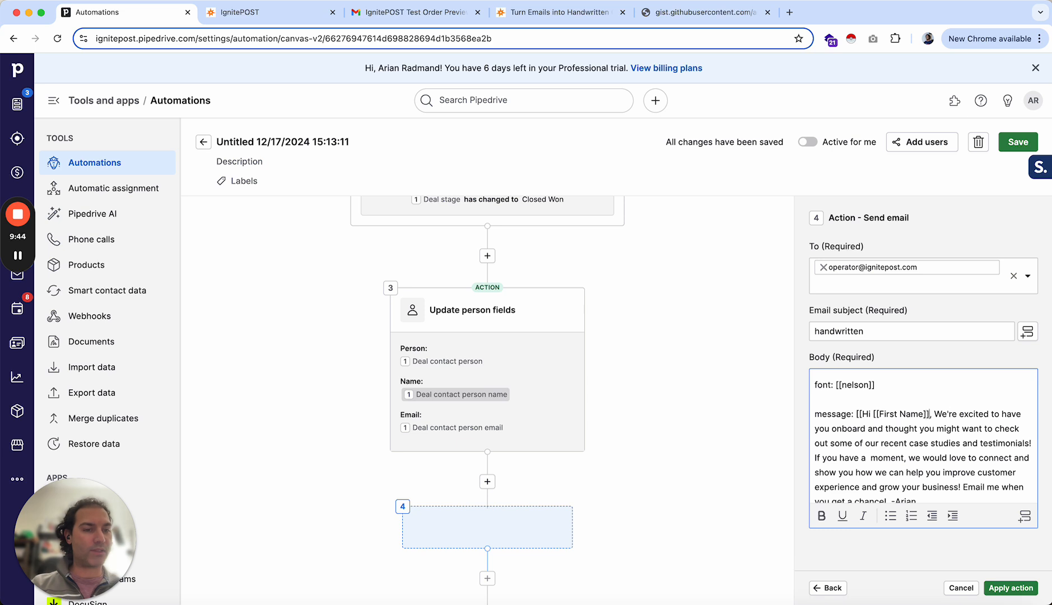
key(BackSpace)
key(BackSpace)
key(BackSpace)
key(BackSpace)
key(BackSpace)
key(BackSpace)
key(BackSpace)
key(BackSpace)
key(BackSpace)
key(BackSpace)
key(BackSpace)
key(BackSpace)
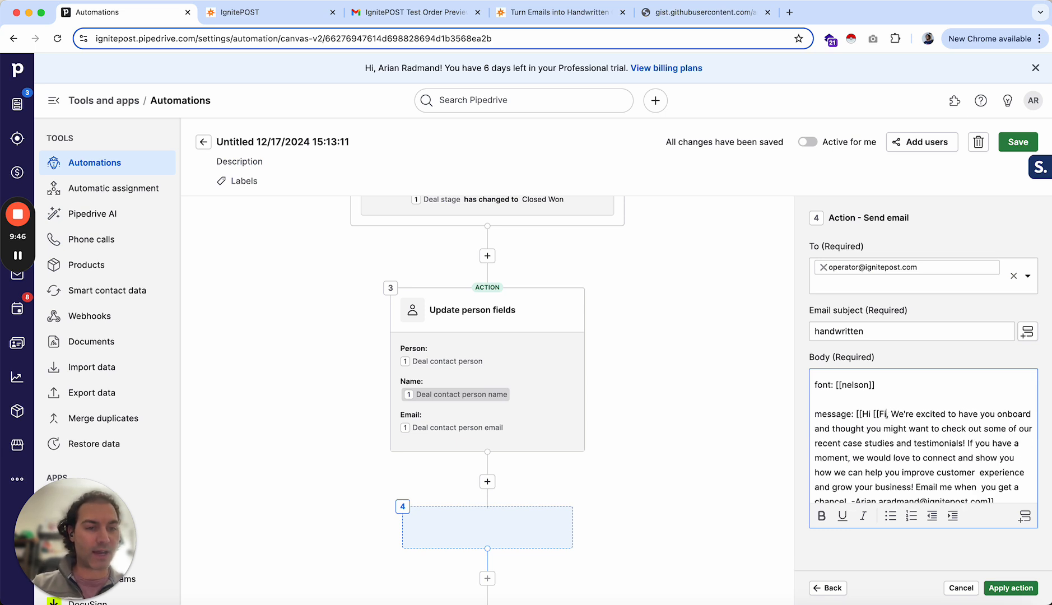
key(BackSpace)
key(BackSpace)
key(BackSpace)
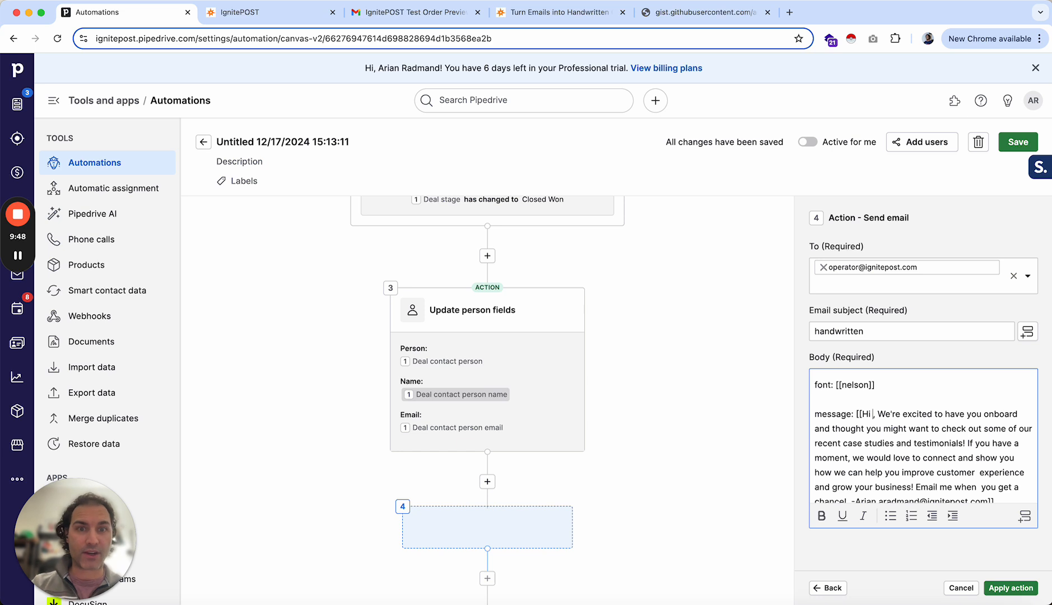
click(1025, 516)
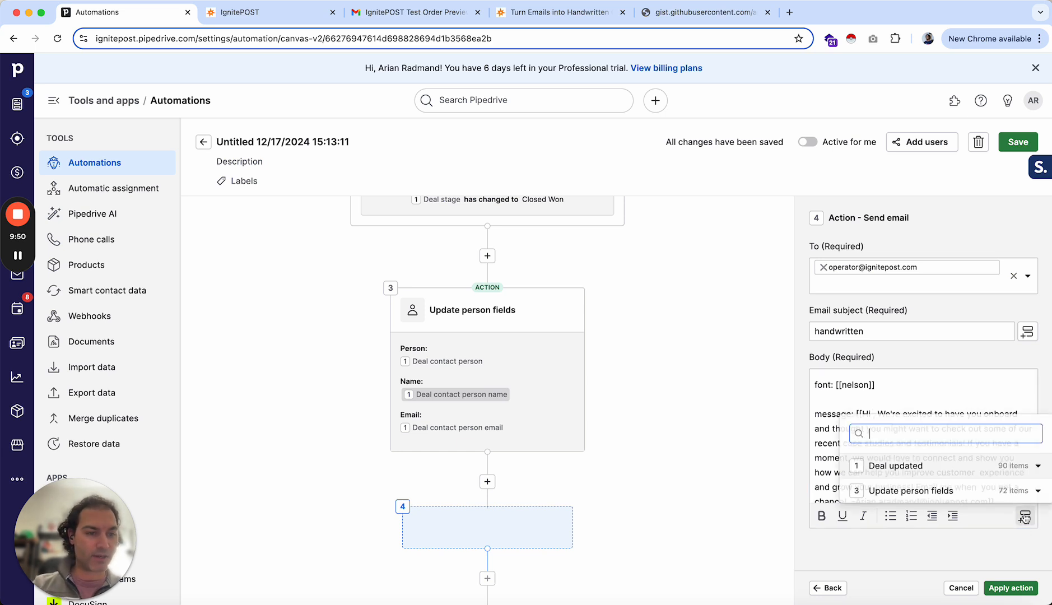
text(firs)
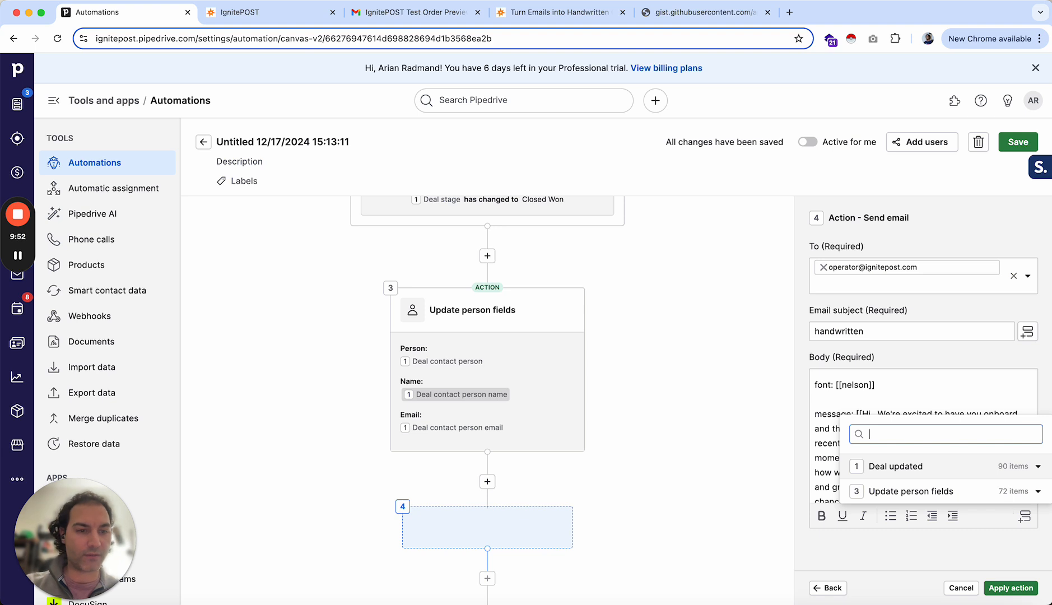
text(t name)
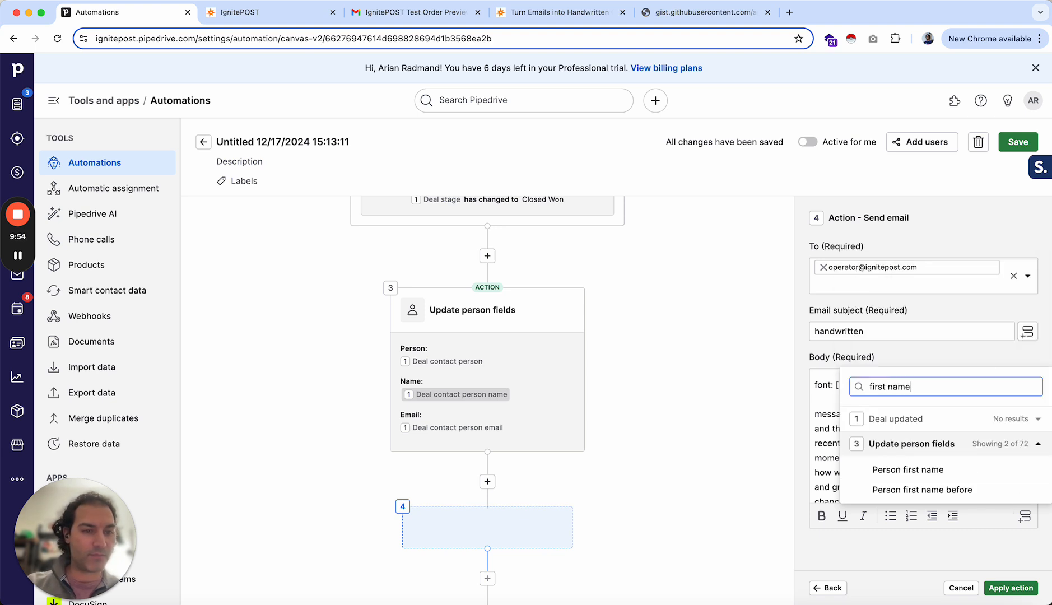
click(894, 470)
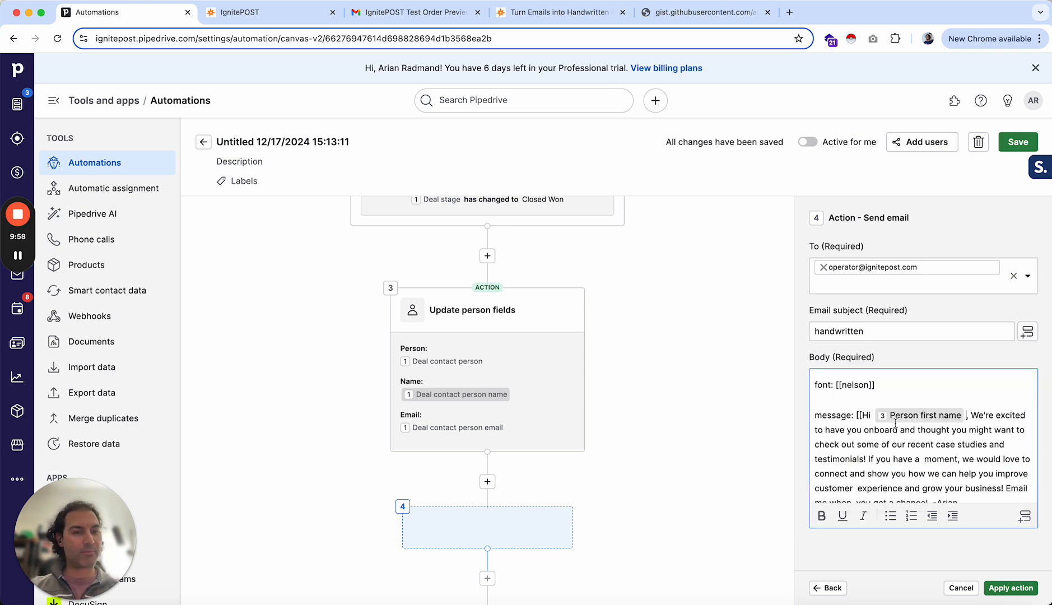
- Add line breaks in the message after "testimonials!", after "chance!" and between the signature name and e-mail
scroll(984, 421, down, 10)
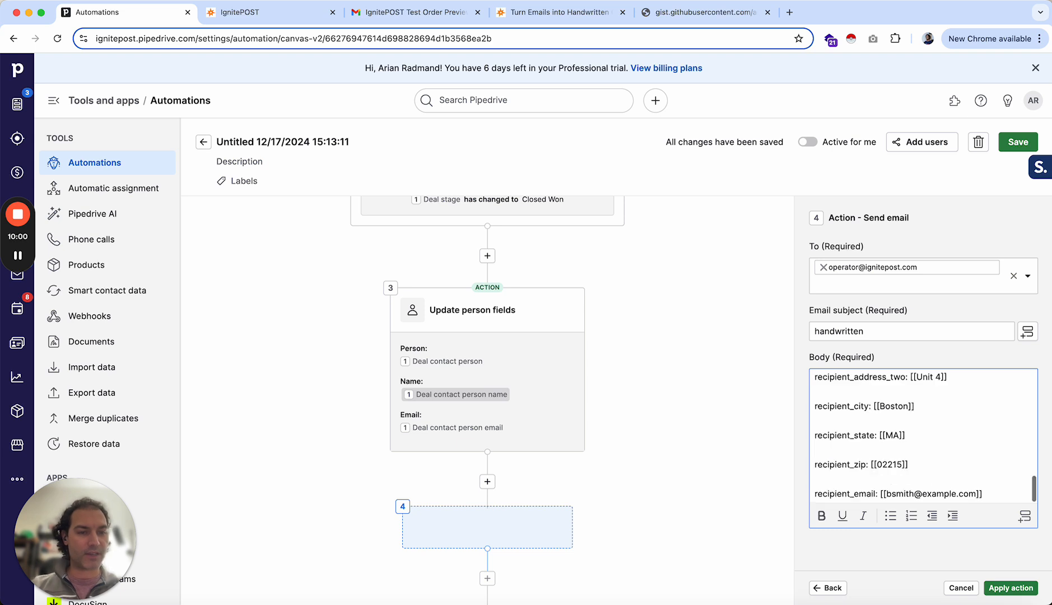
scroll(972, 422, up, 8)
scroll(972, 421, up, 8)
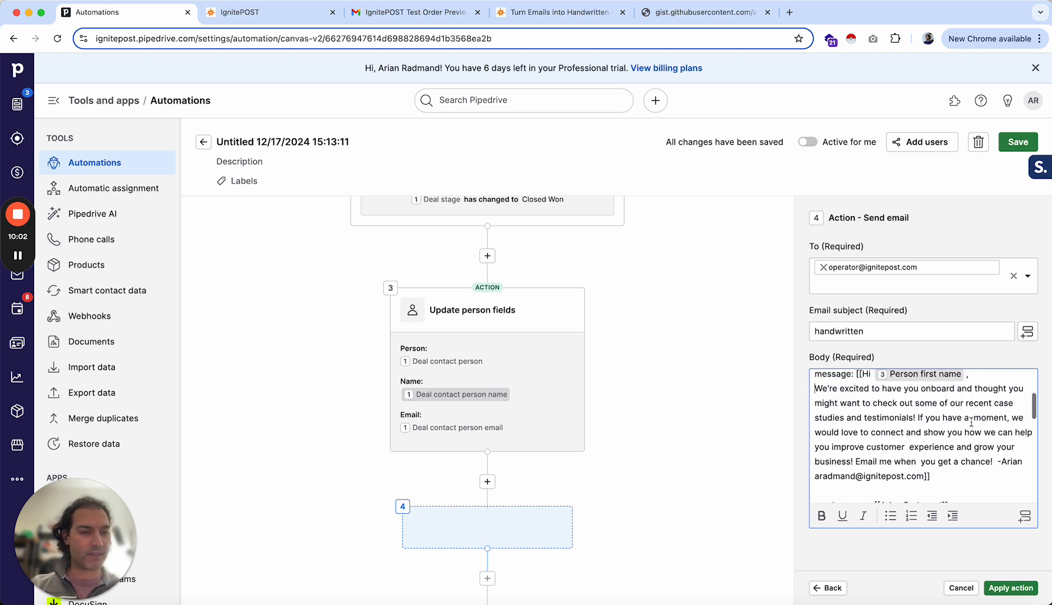
click(917, 459)
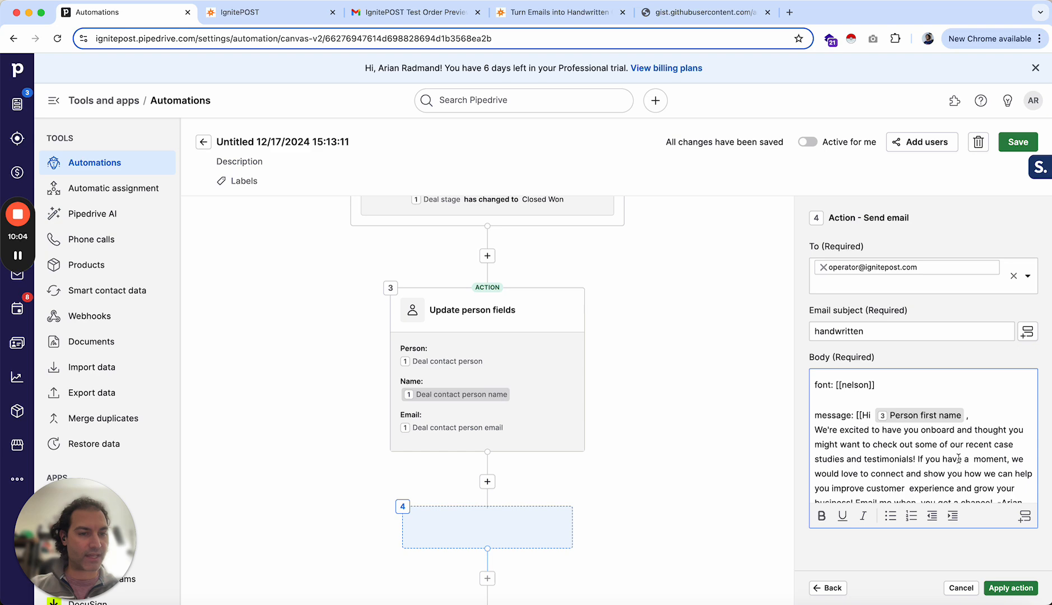
key(Return)
scroll(946, 458, up, 8)
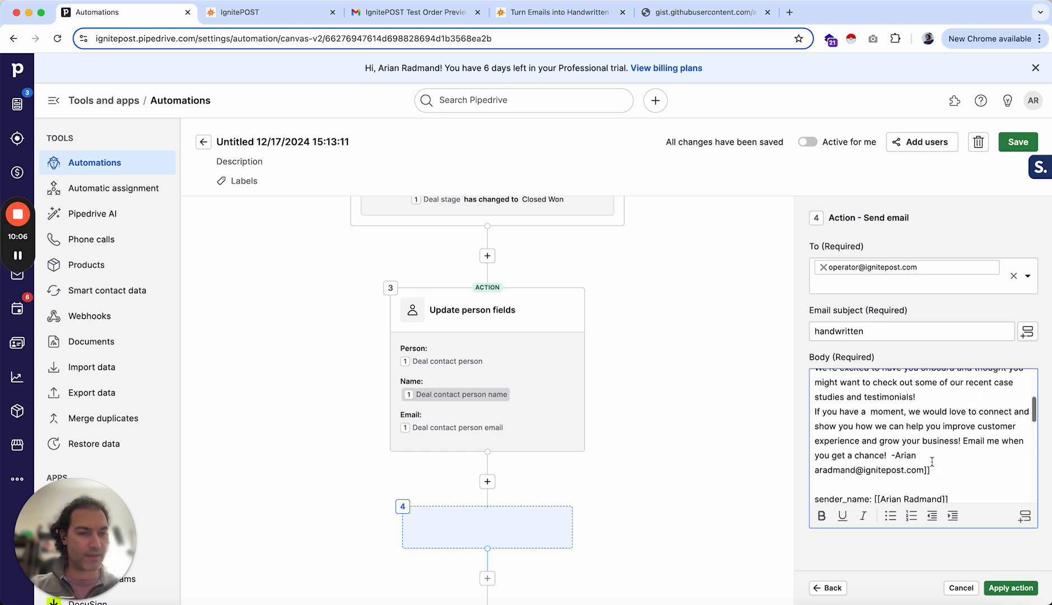
click(892, 461)
key(Return)
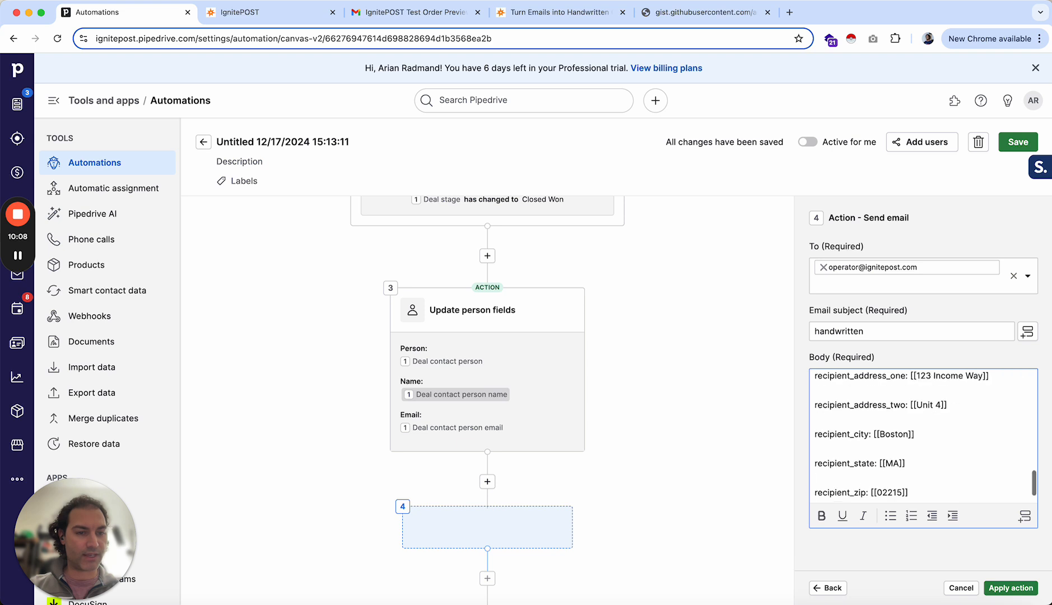
scroll(846, 475, up, 8)
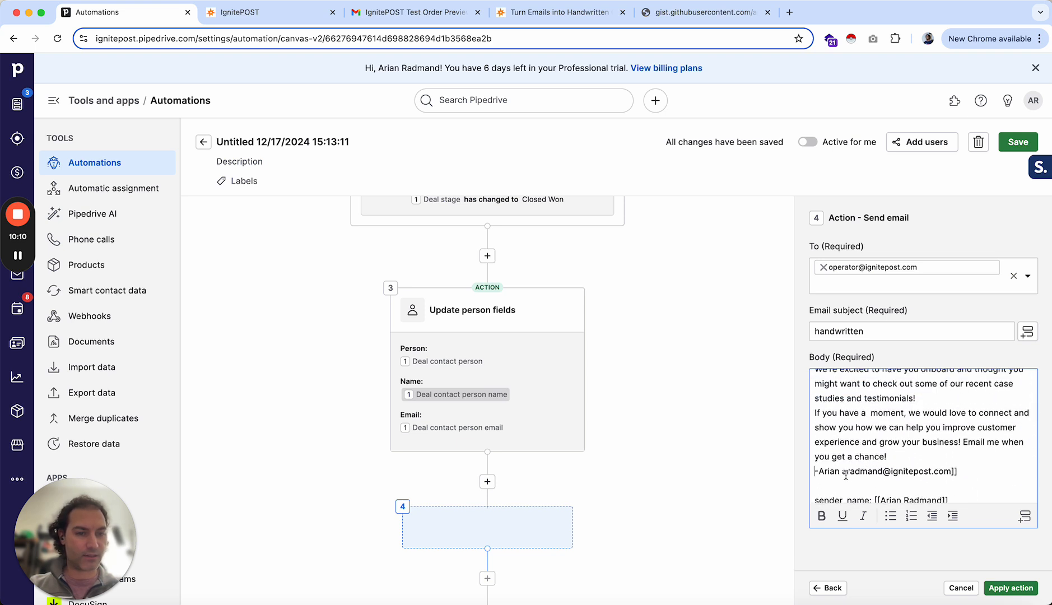
key(Return)
scroll(920, 411, down, 5)
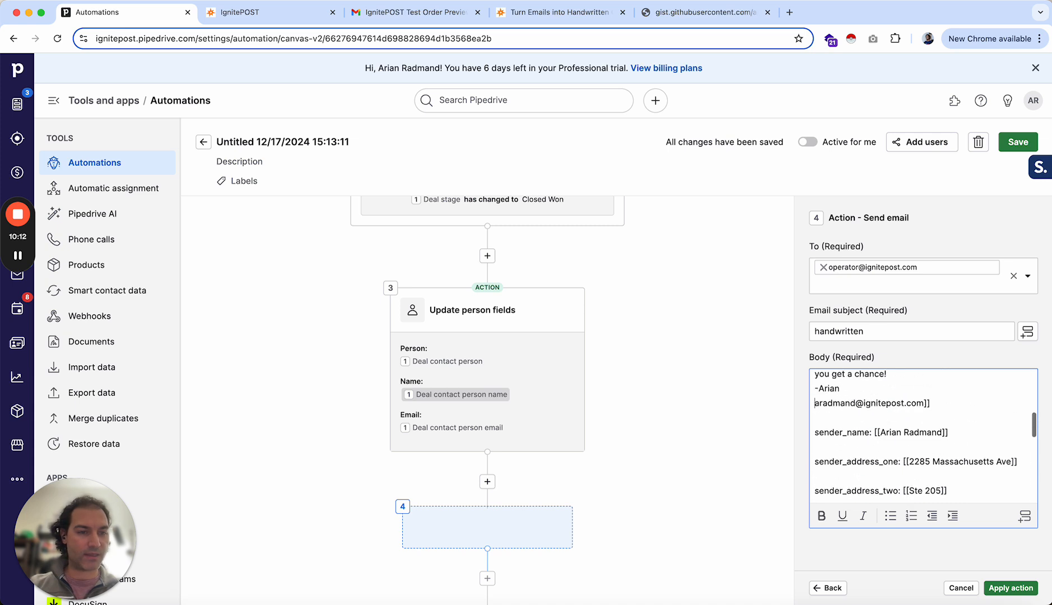
scroll(920, 411, up, 4)
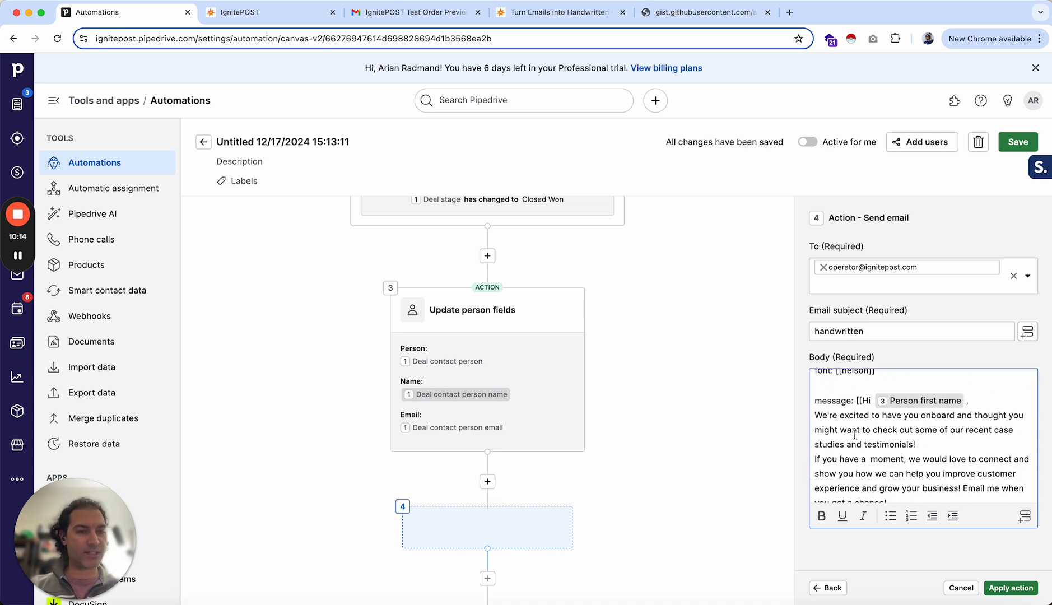
- Review the sender name and sender address fields in the email body
scroll(885, 429, down, 1)
scroll(885, 429, down, 3)
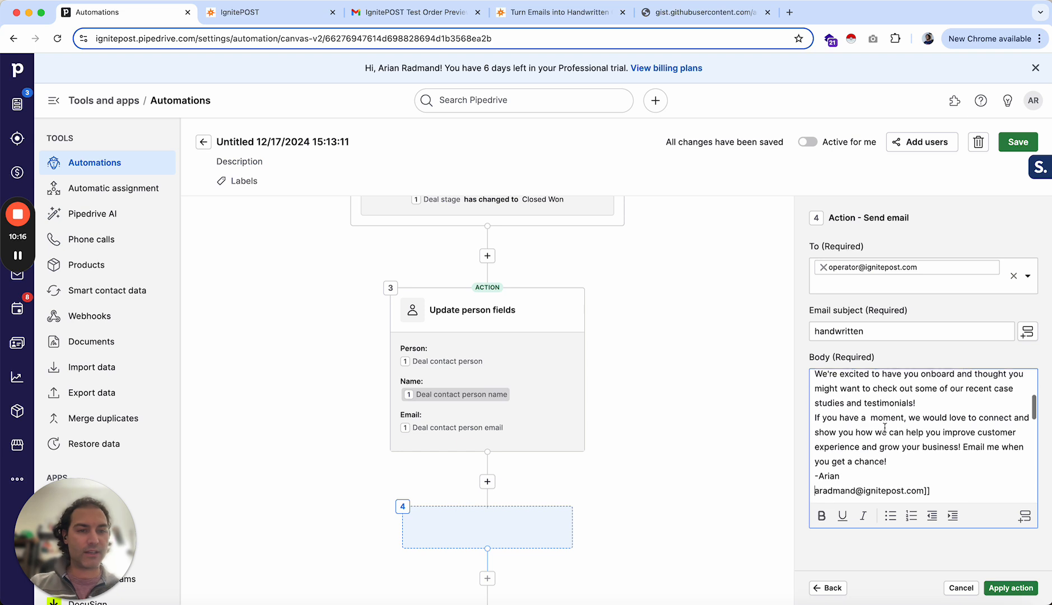
scroll(850, 415, down, 2)
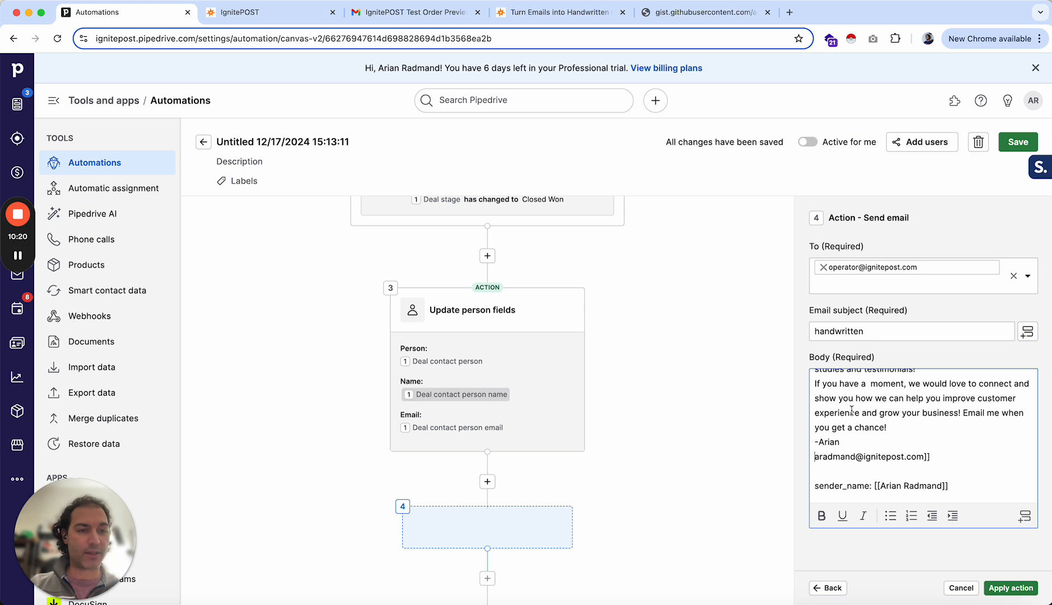
scroll(850, 416, down, 2)
scroll(829, 421, down, 3)
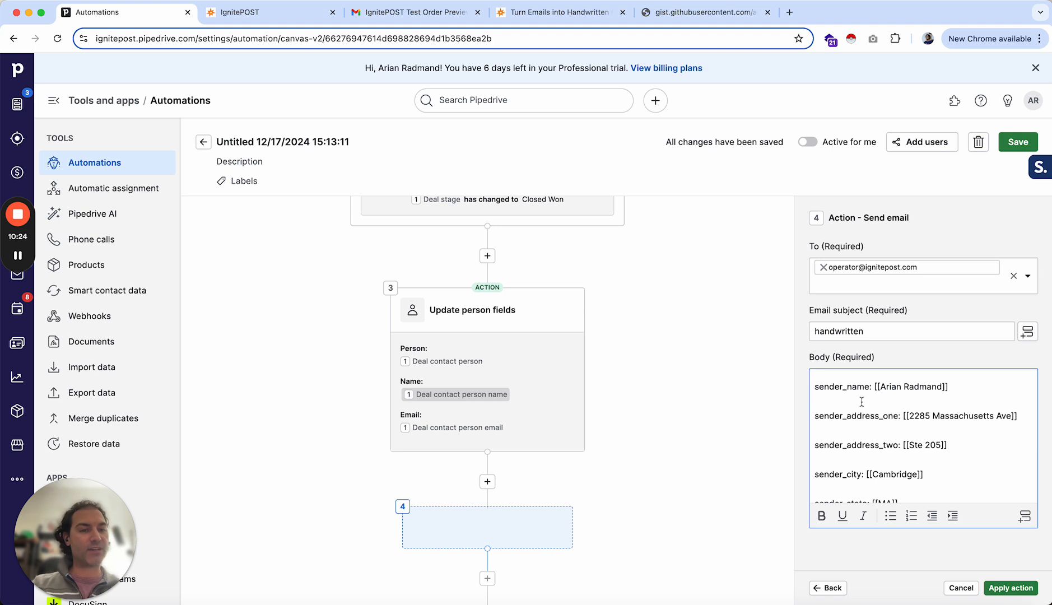
drag(880, 387, 944, 387)
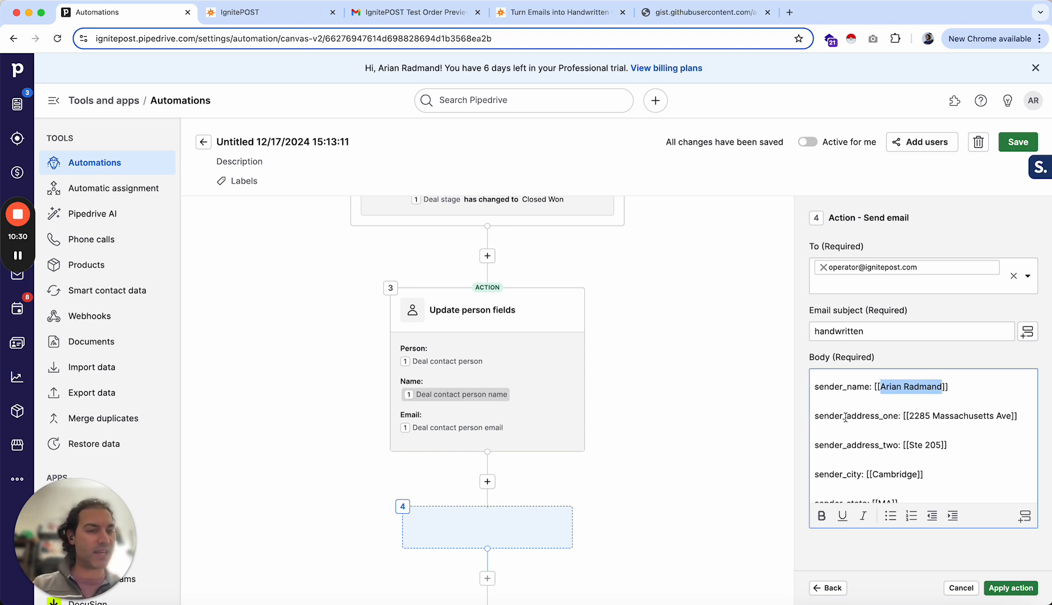
scroll(846, 419, down, 2)
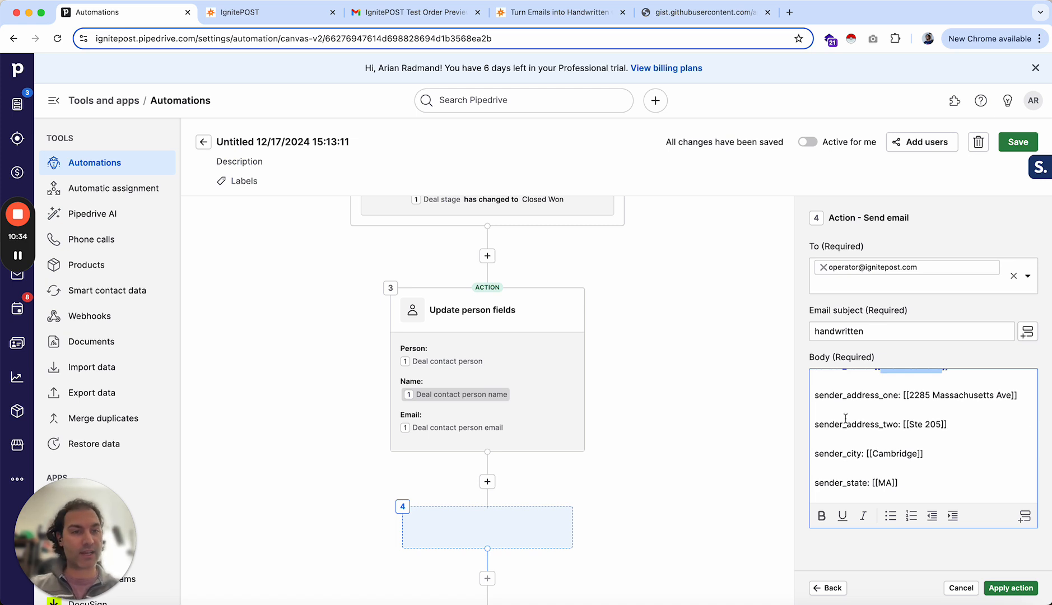
scroll(862, 420, down, 2)
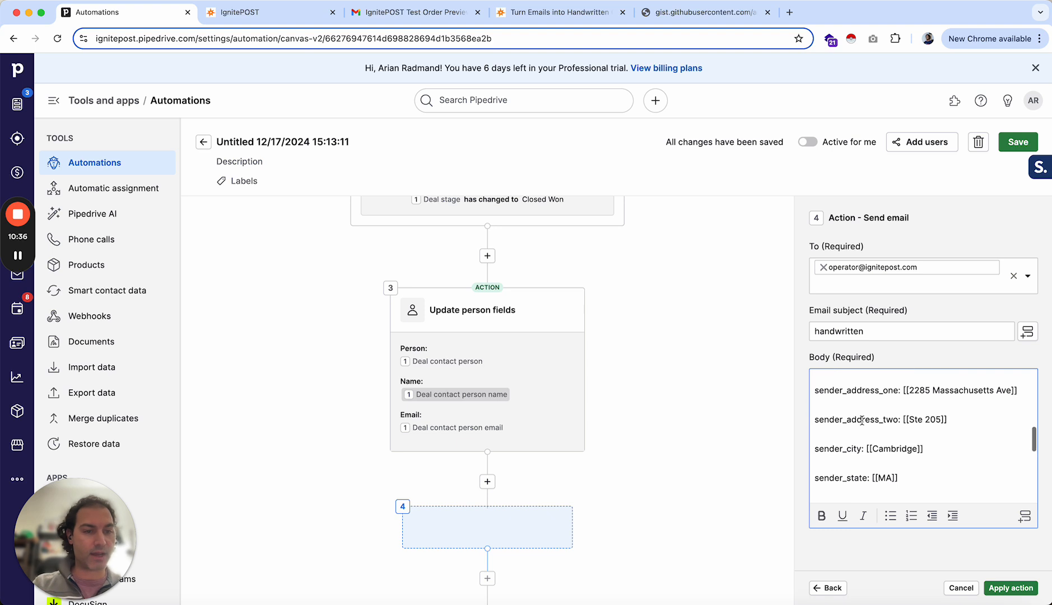
scroll(862, 420, up, 2)
scroll(862, 419, down, 2)
scroll(862, 419, down, 1)
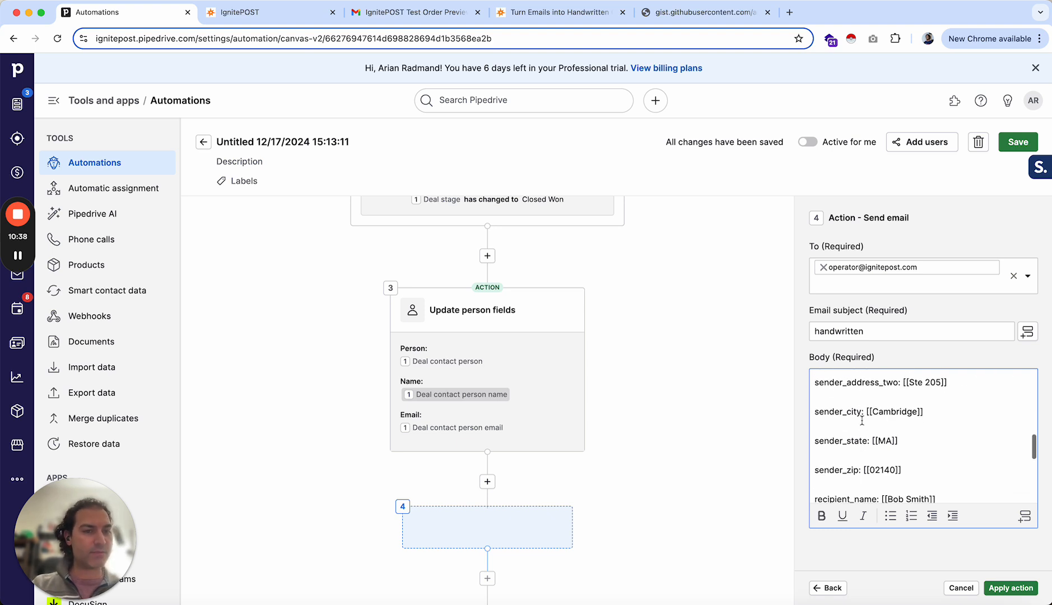
double_click(881, 412)
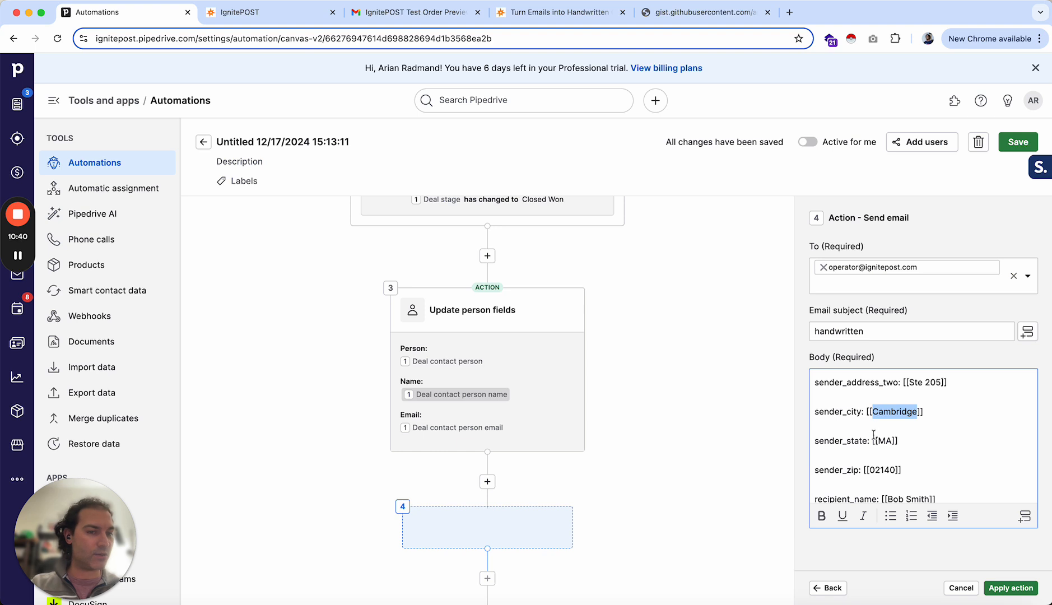
- Replace the recipient_name placeholder value with the Person first name and Person last name fields from Update person fields
scroll(877, 421, down, 3)
scroll(874, 434, down, 2)
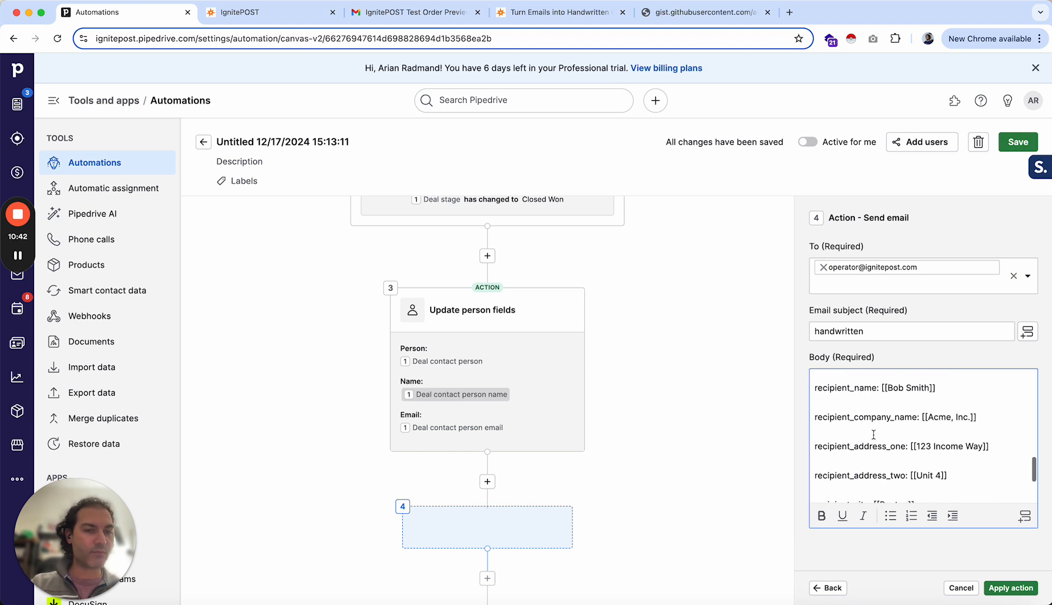
scroll(873, 435, up, 1)
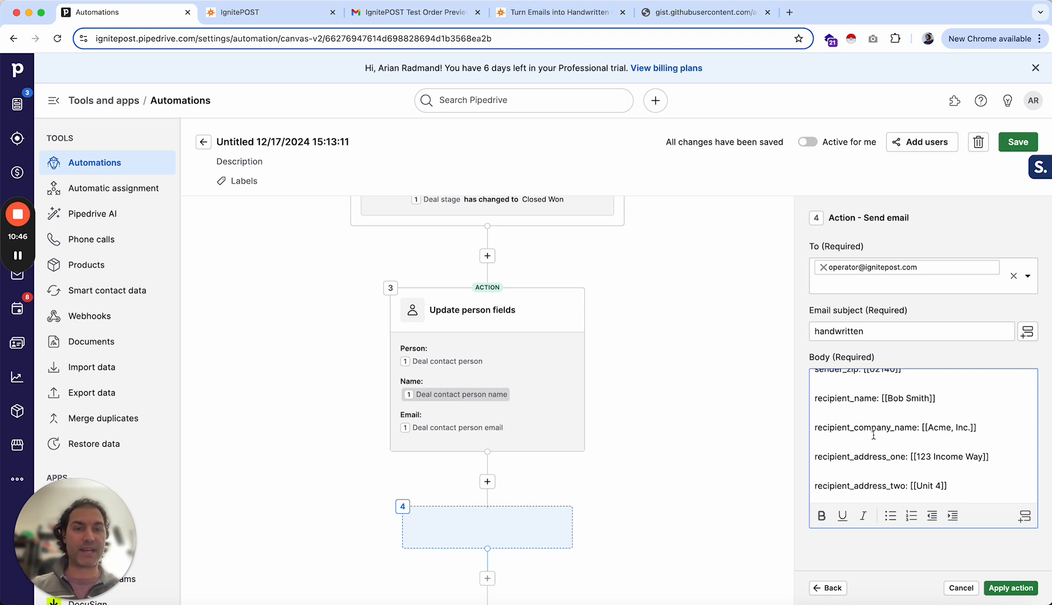
click(920, 400)
key(BackSpace)
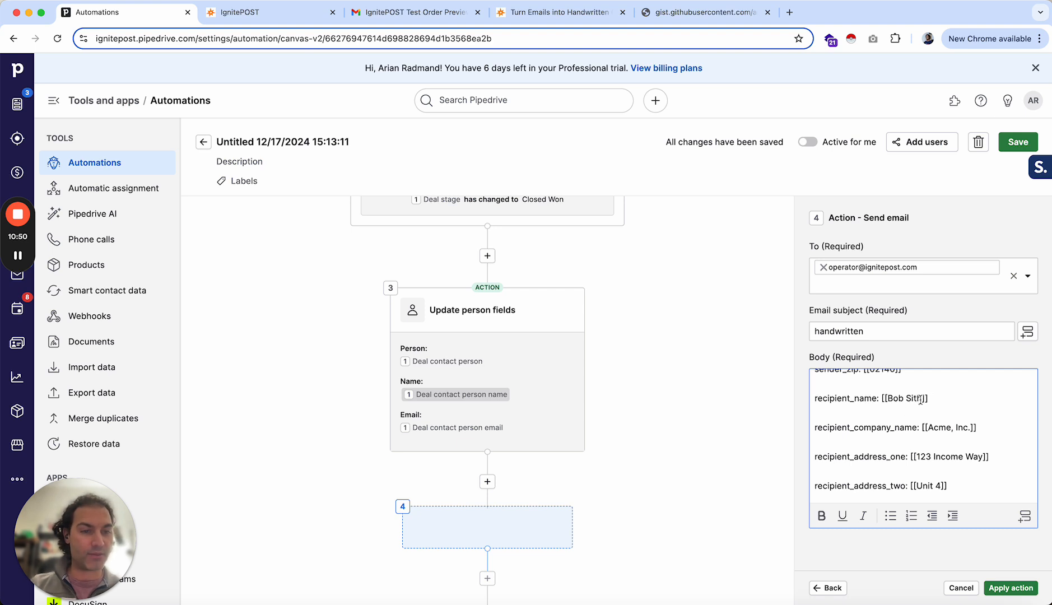
key(BackSpace)
key(BackSpace)
key(BackSpace)
key(BackSpace)
key(BackSpace)
key(BackSpace)
key(BackSpace)
key(BackSpace)
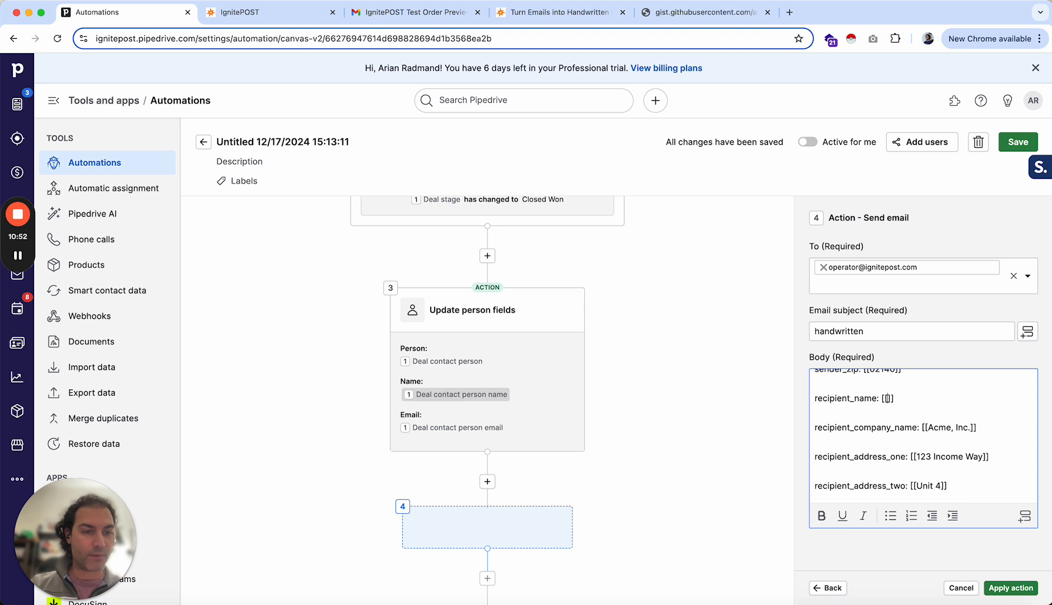
click(1025, 516)
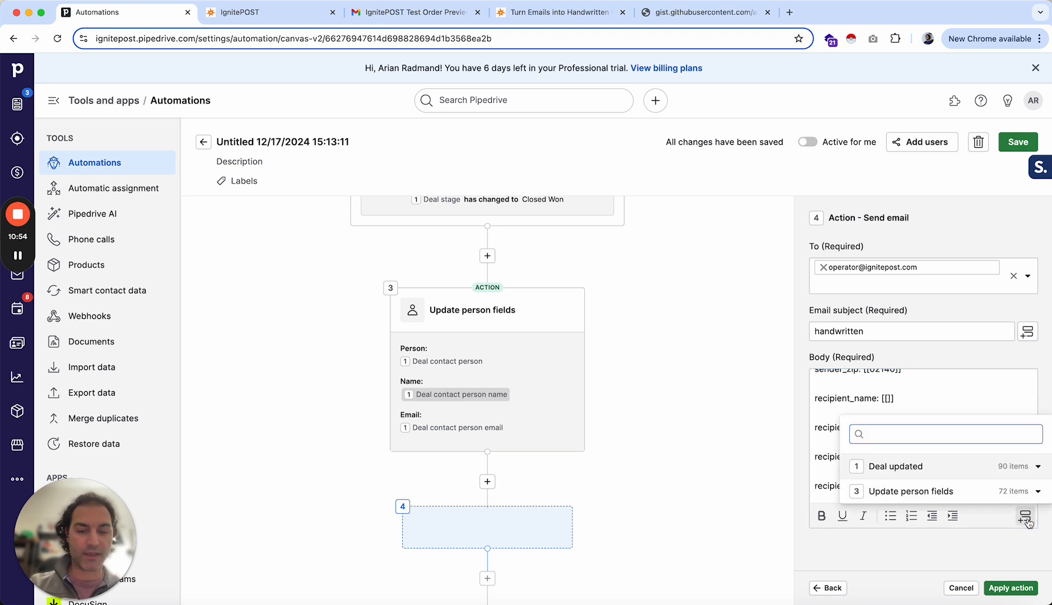
text(fi)
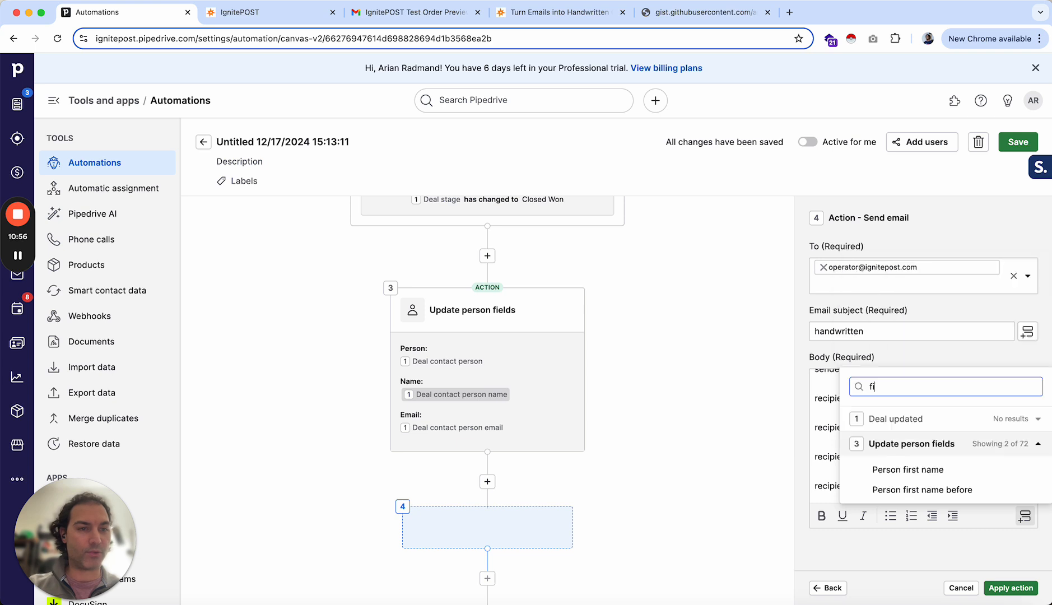
text(rst)
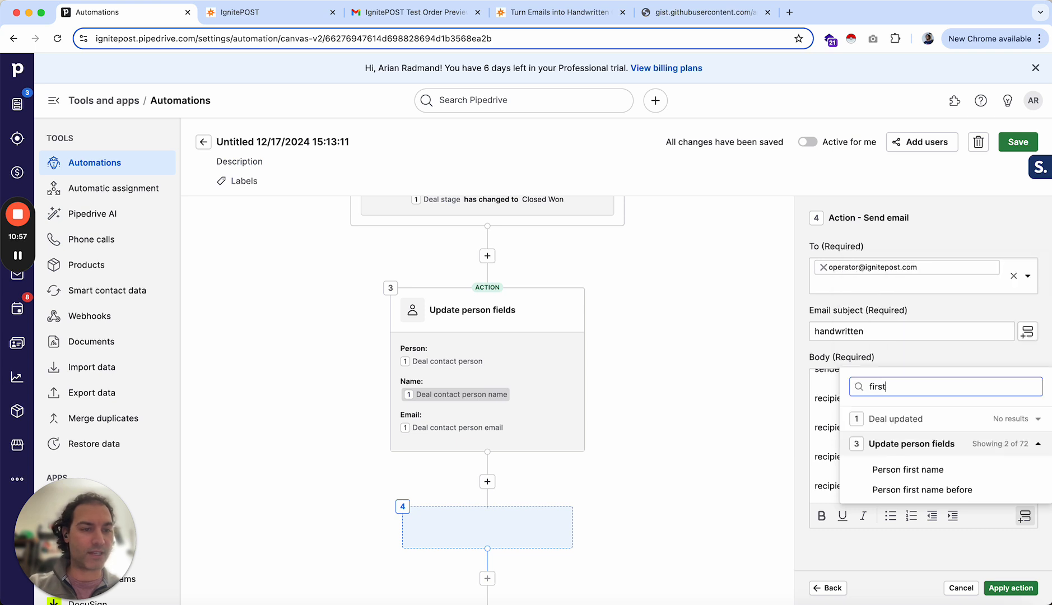
click(905, 469)
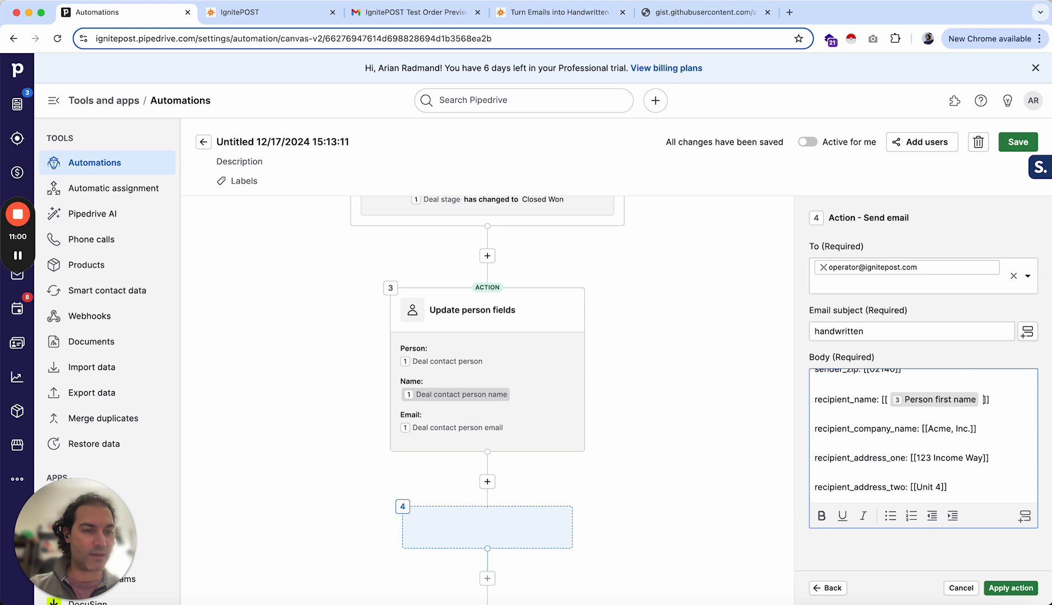
click(1024, 516)
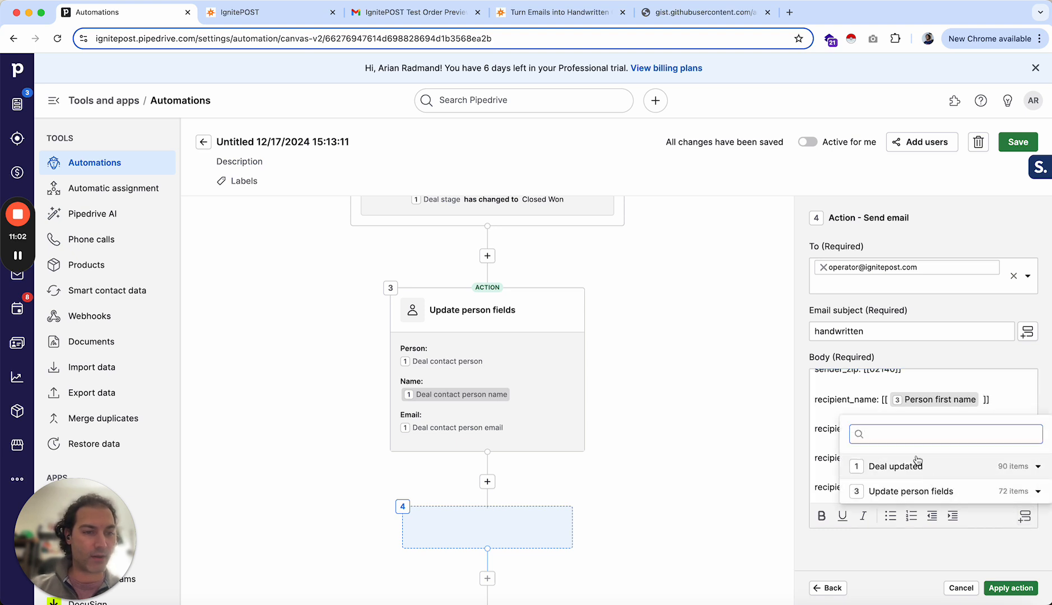
text(last name)
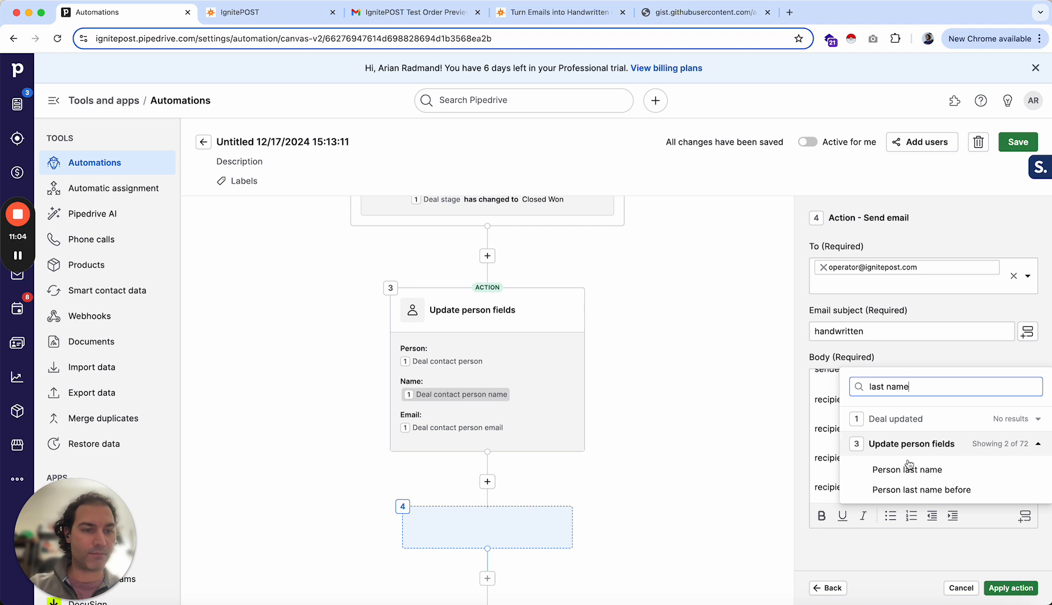
click(887, 470)
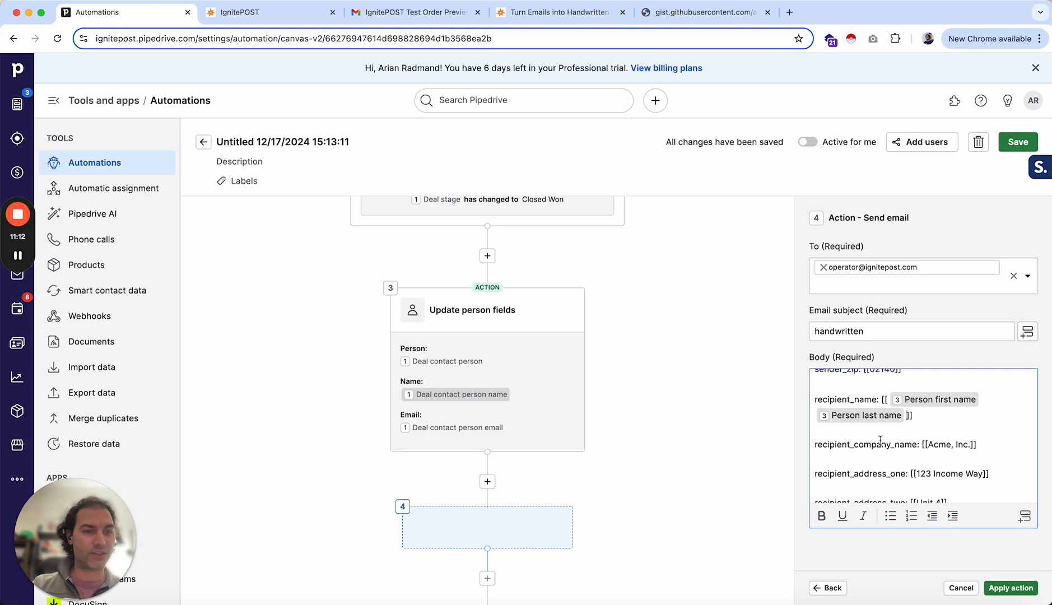
- Clear the sample company name from the recipient_company_name placeholder, leaving empty brackets
scroll(873, 441, down, 1)
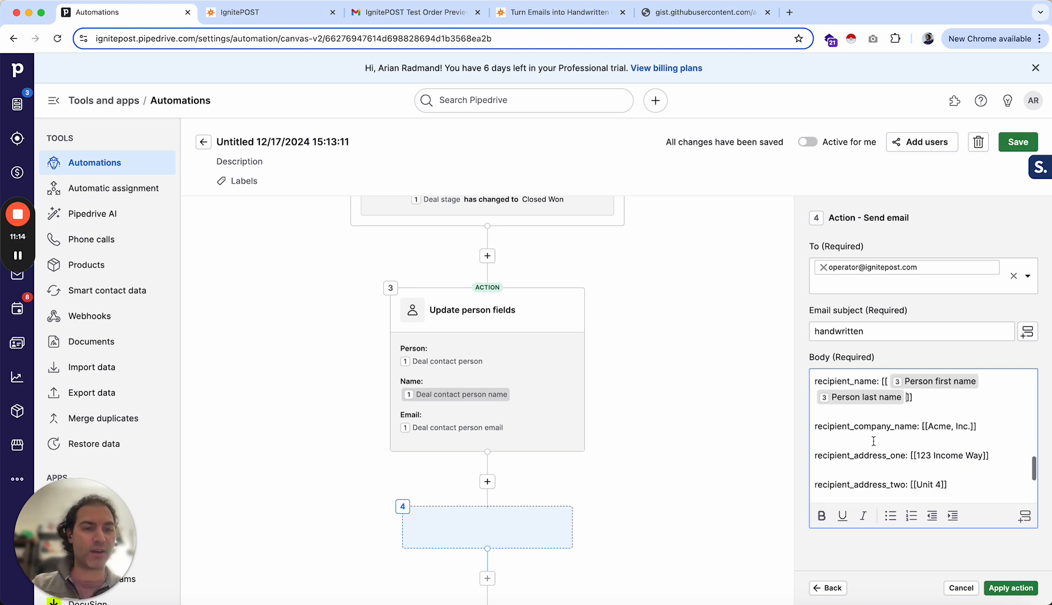
drag(971, 425, 941, 426)
key(BackSpace)
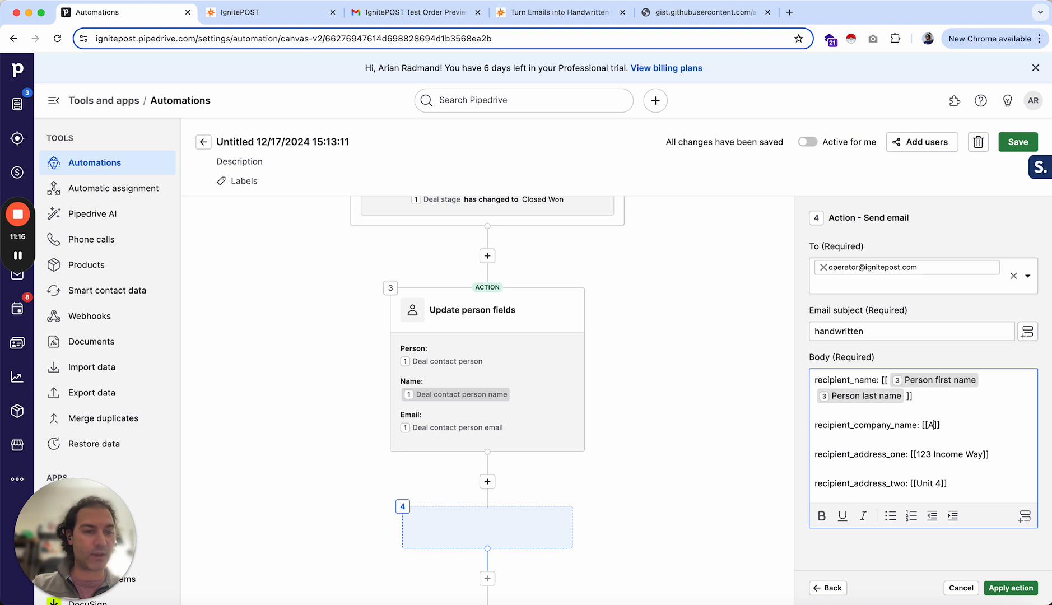
key(BackSpace)
key(BackSpace)
- Replace the recipient_address_one value with the Address - House number and Address - Street/road name fields
scroll(922, 440, down, 1)
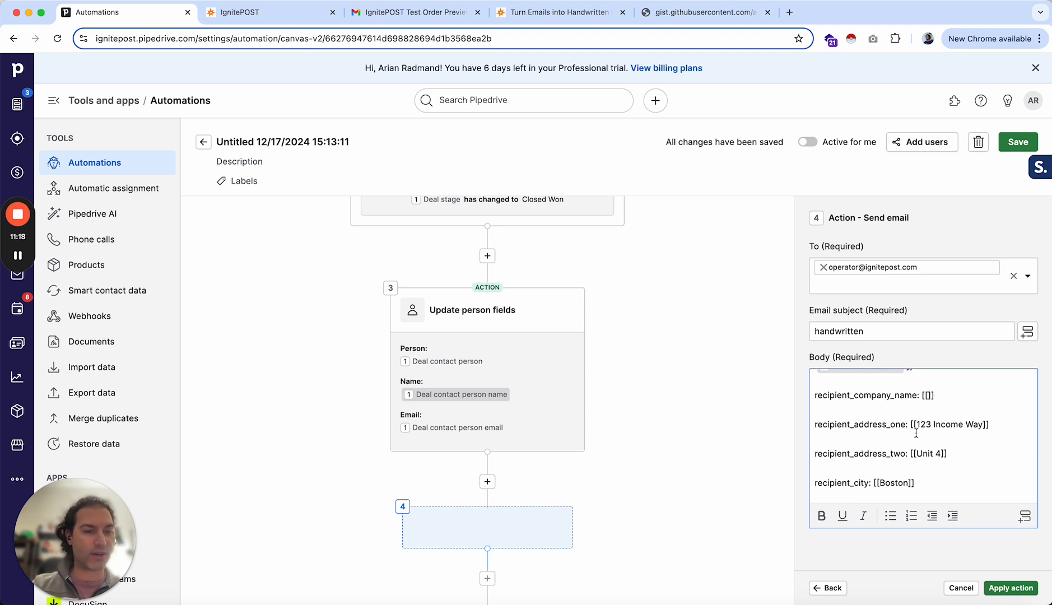
drag(984, 424, 921, 424)
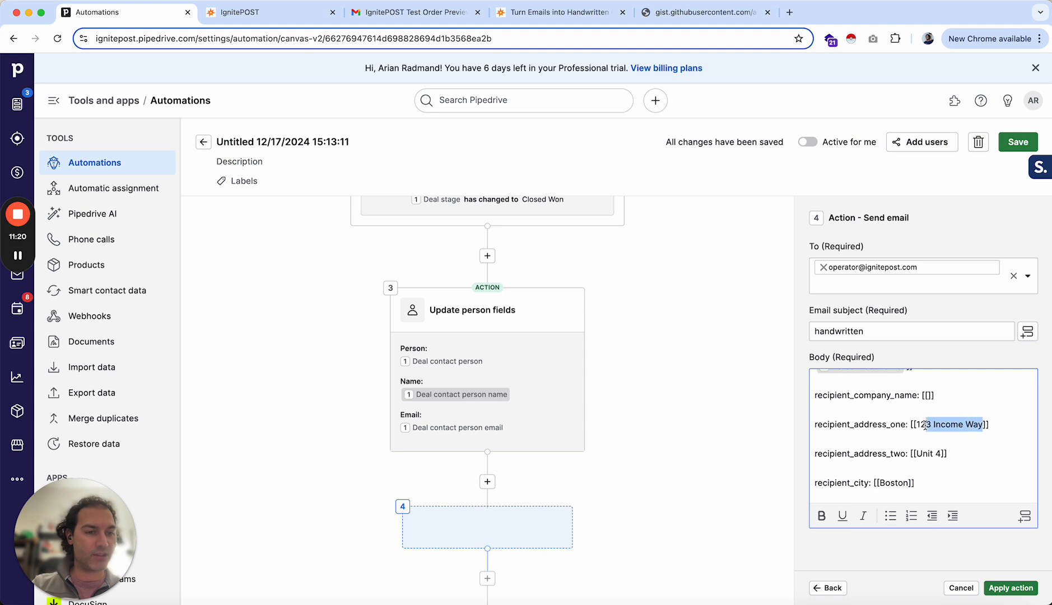
key(BackSpace)
click(1025, 515)
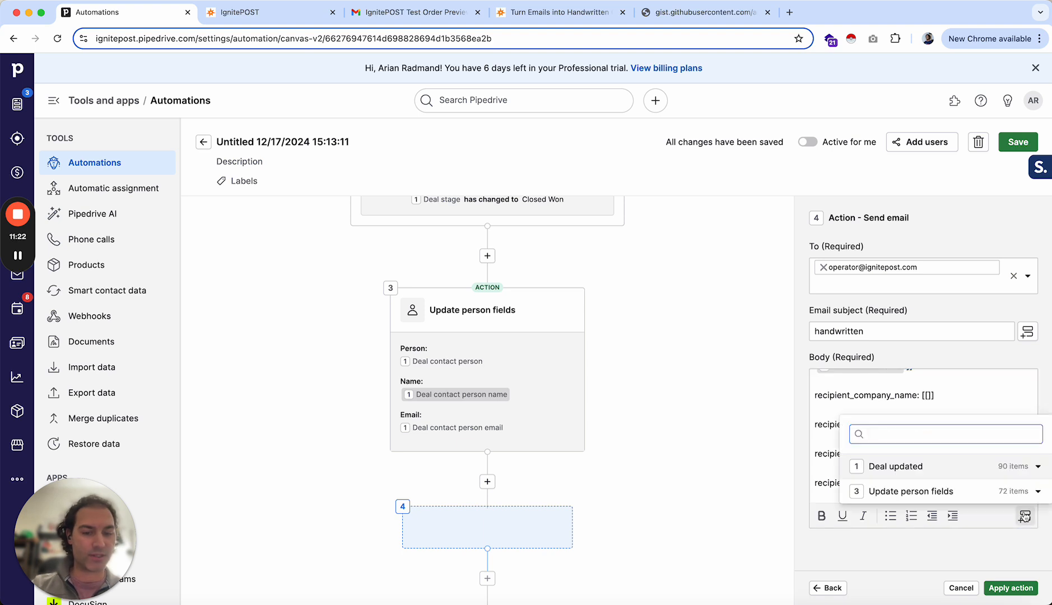
text(address)
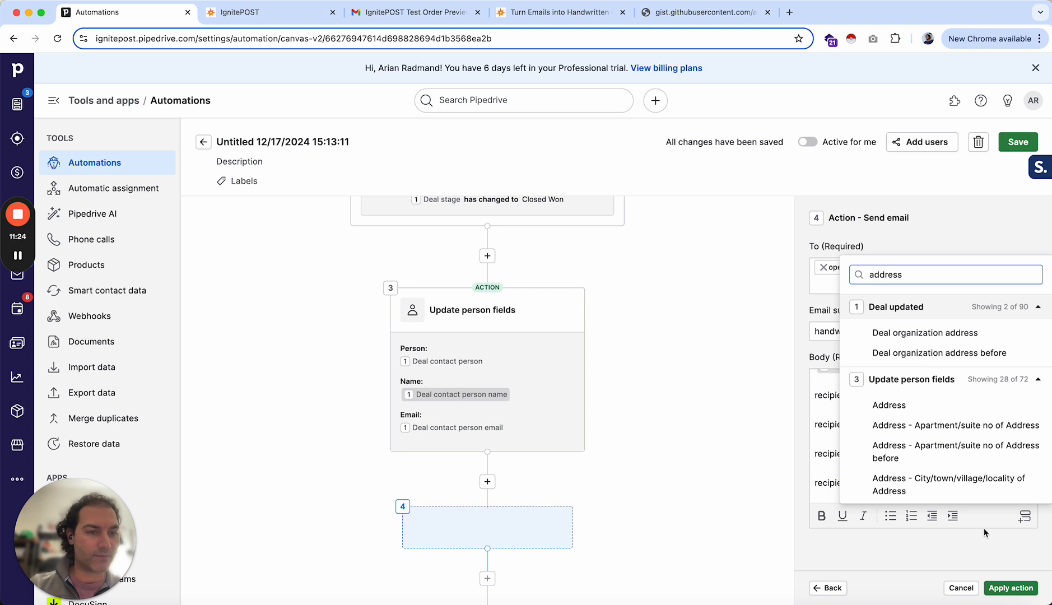
scroll(943, 482, down, 2)
scroll(942, 482, down, 3)
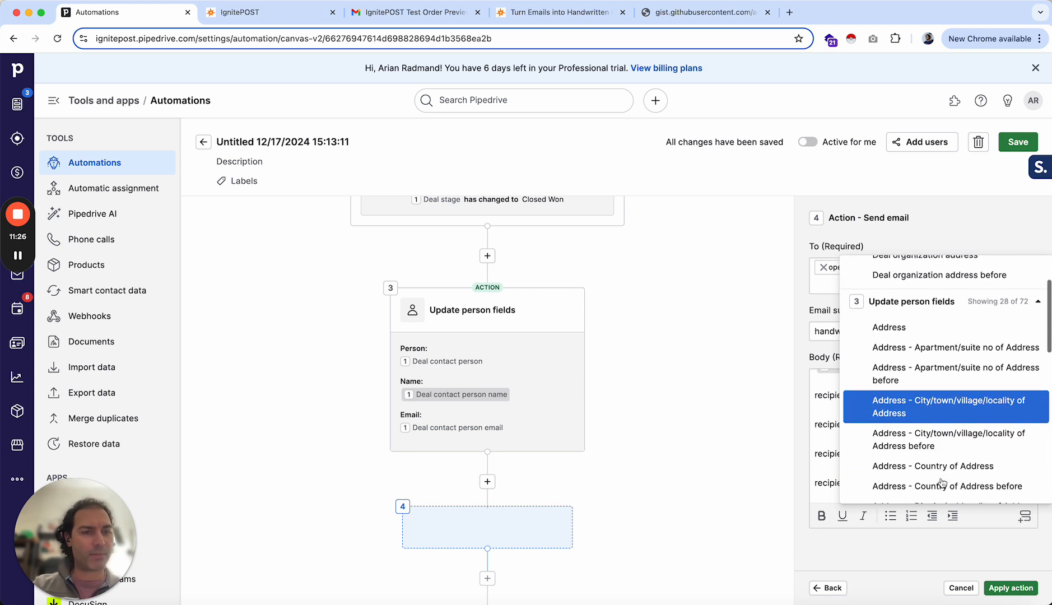
scroll(931, 460, down, 5)
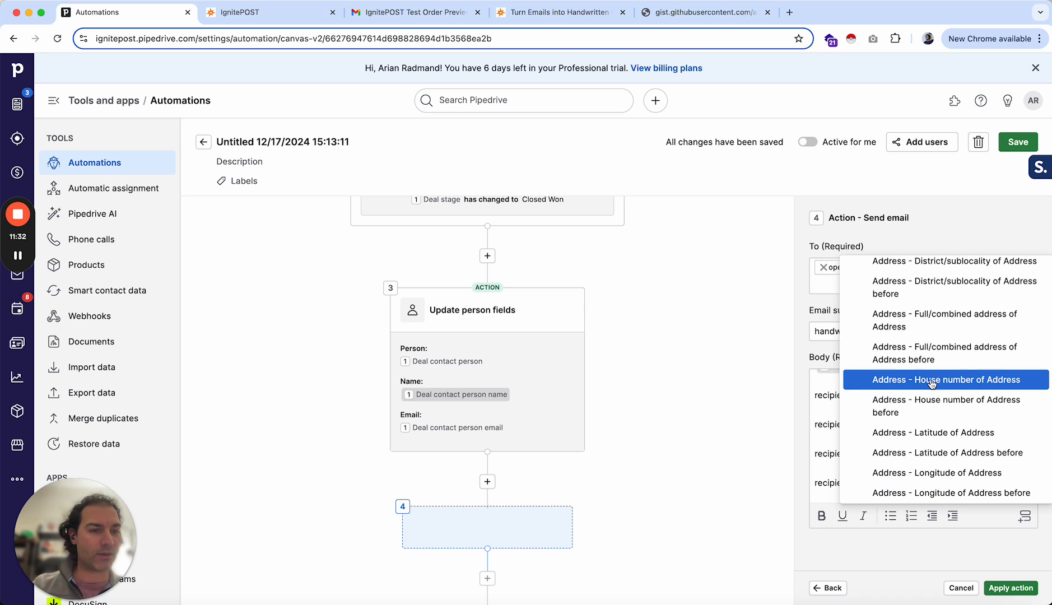
click(932, 380)
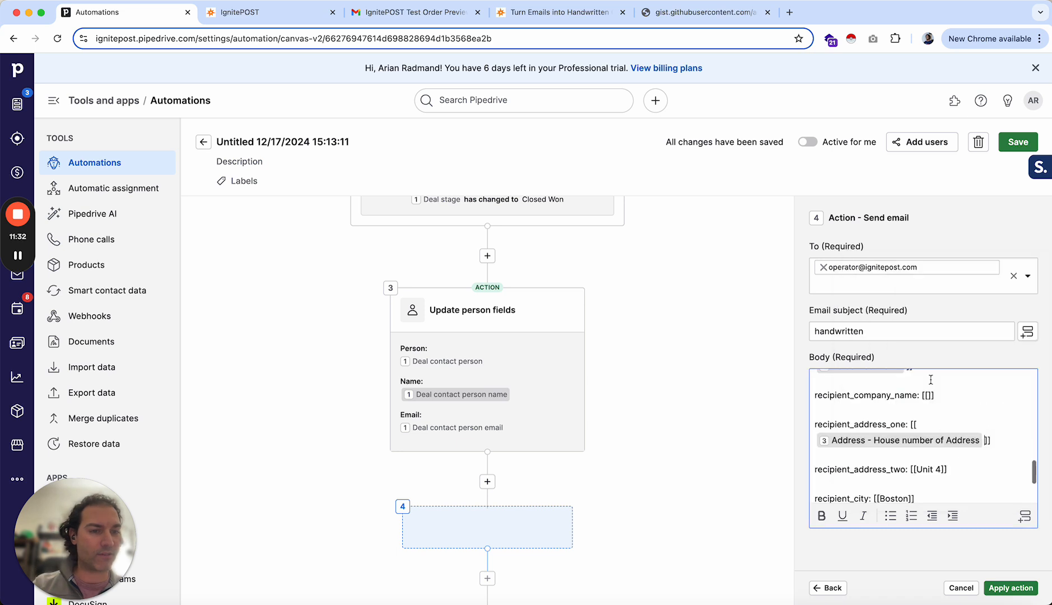
click(1025, 515)
text(street)
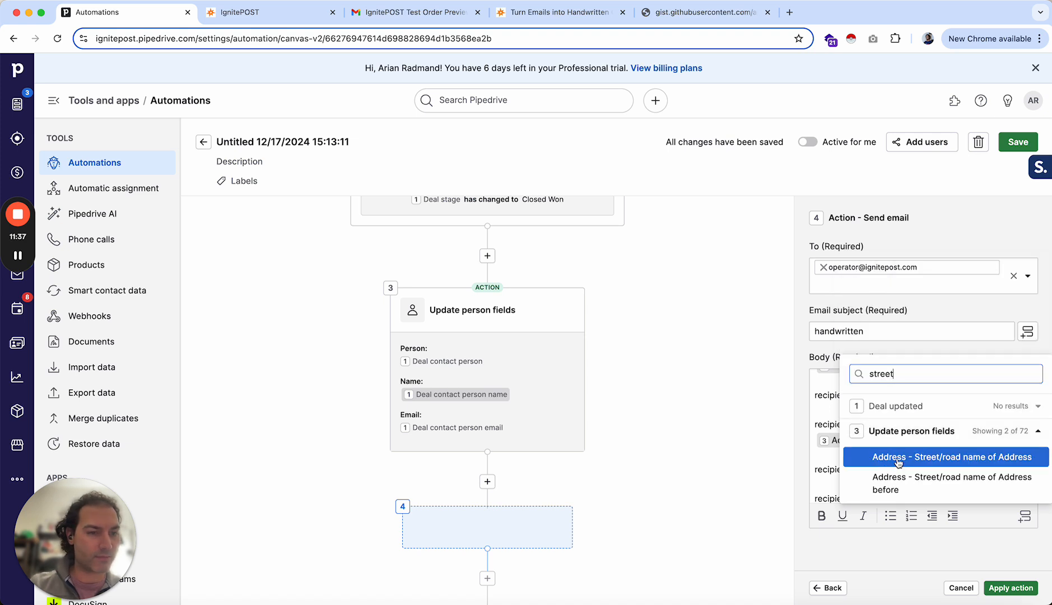
click(868, 458)
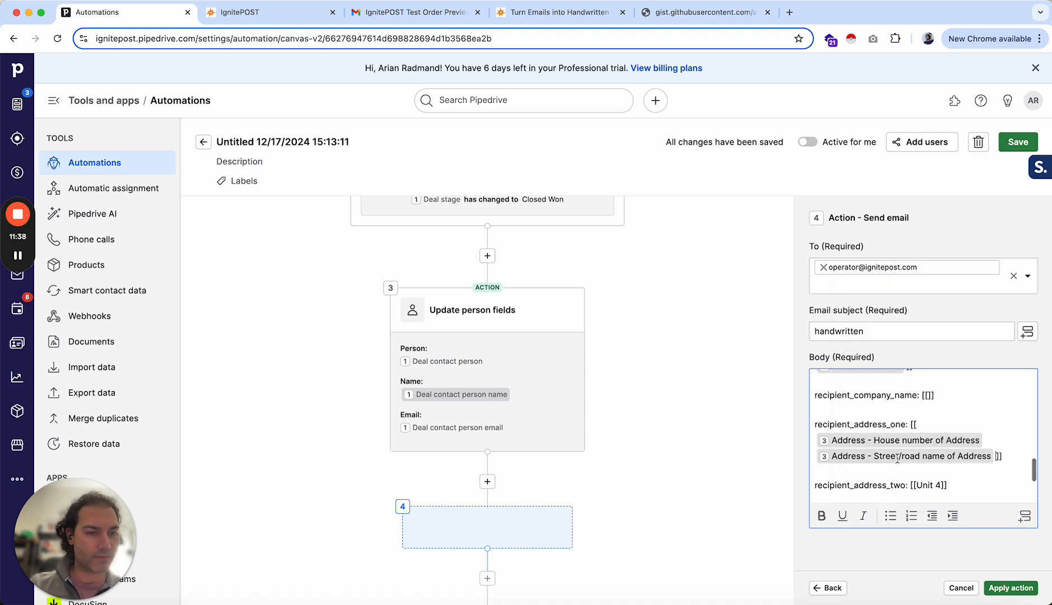
- Clear the sample value from the recipient_address_two placeholder, leaving empty brackets
scroll(868, 461, down, 3)
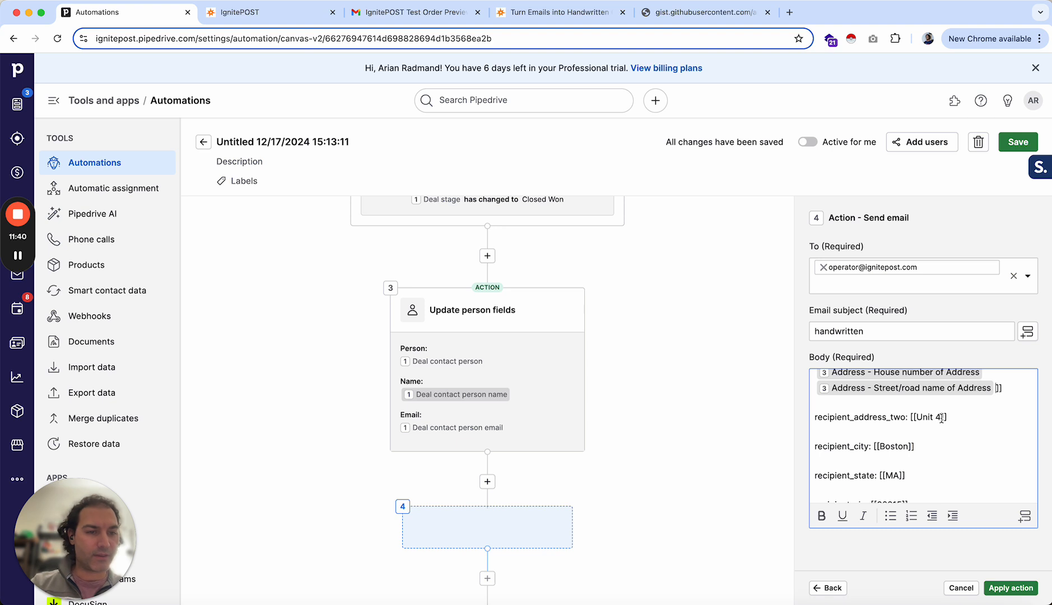
key(BackSpace)
key(BackSpace)
key(BackSpace)
key(BackSpace)
key(BackSpace)
key(BackSpace)
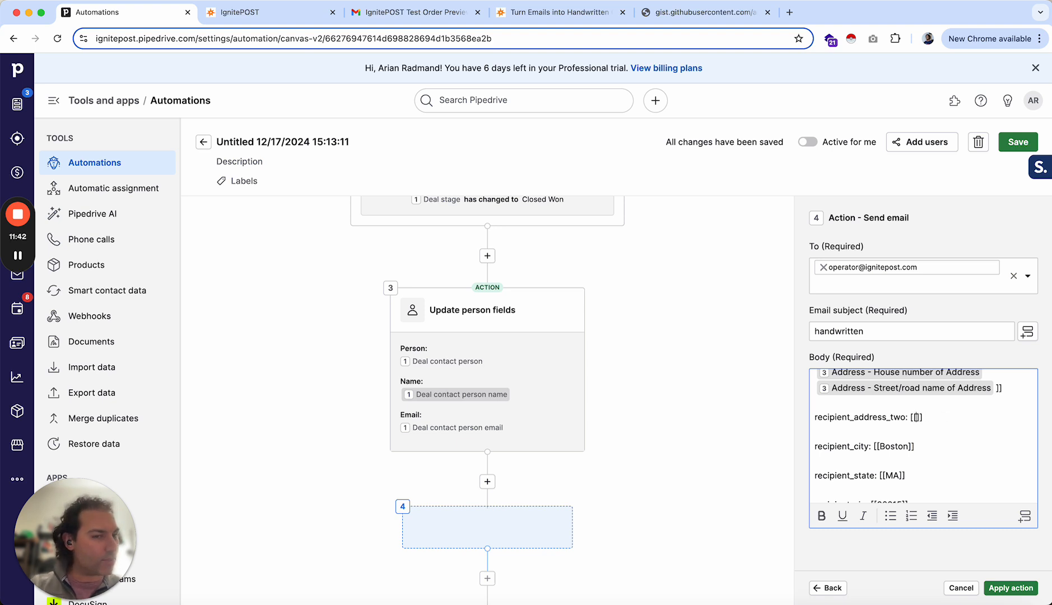
- Replace the recipient_city value with the Address - City/town/village/locality of Address field
scroll(896, 473, down, 2)
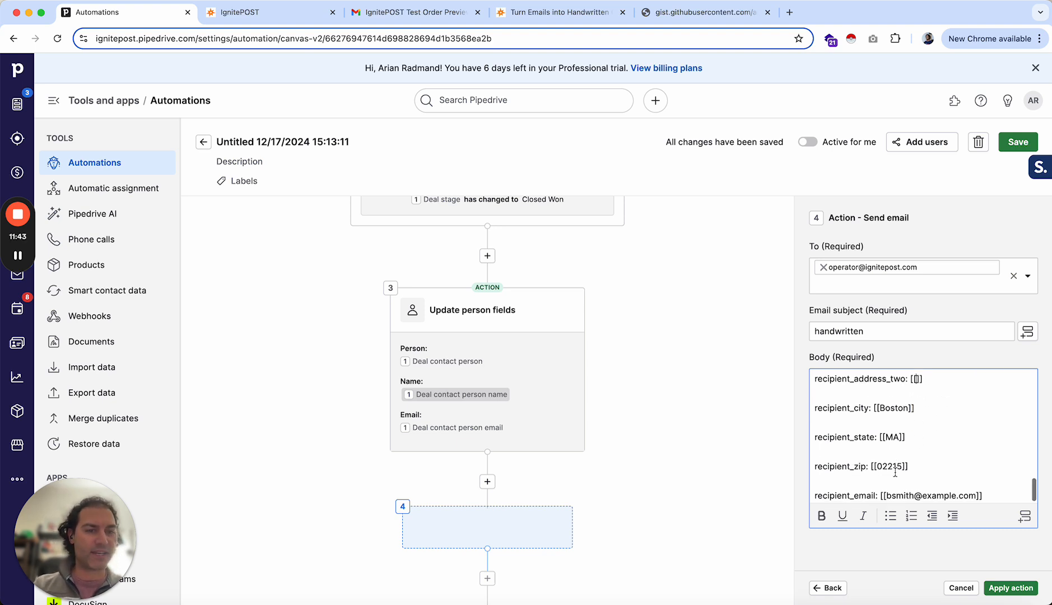
double_click(893, 409)
key(BackSpace)
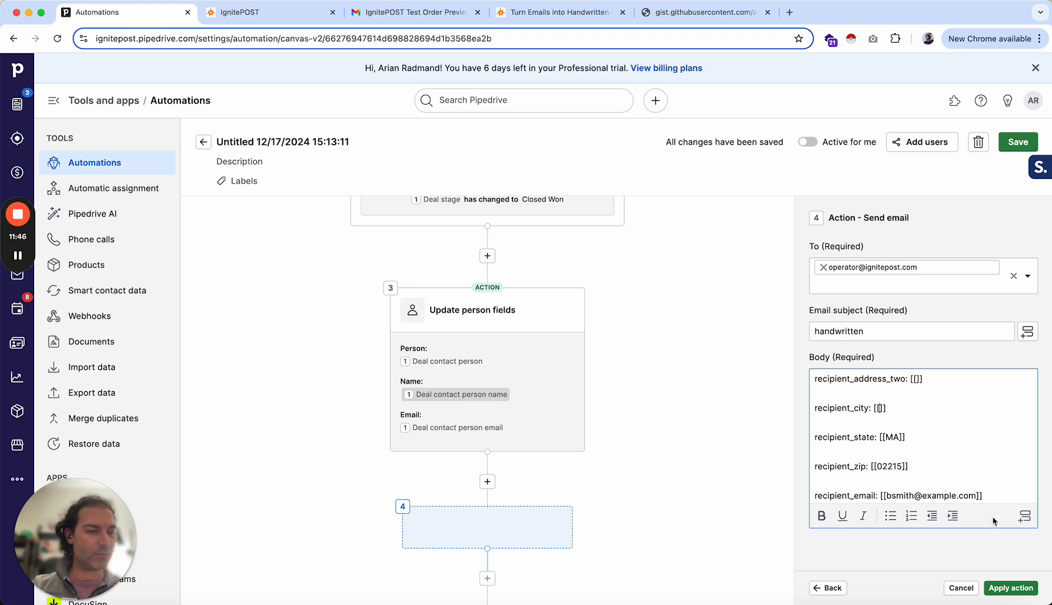
click(1025, 517)
text(city)
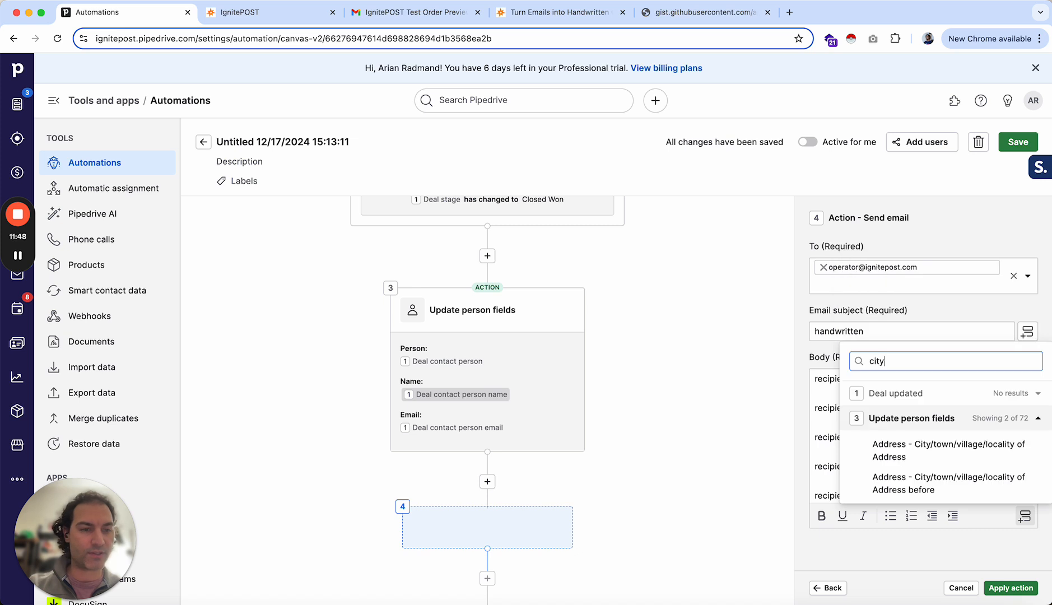
click(932, 453)
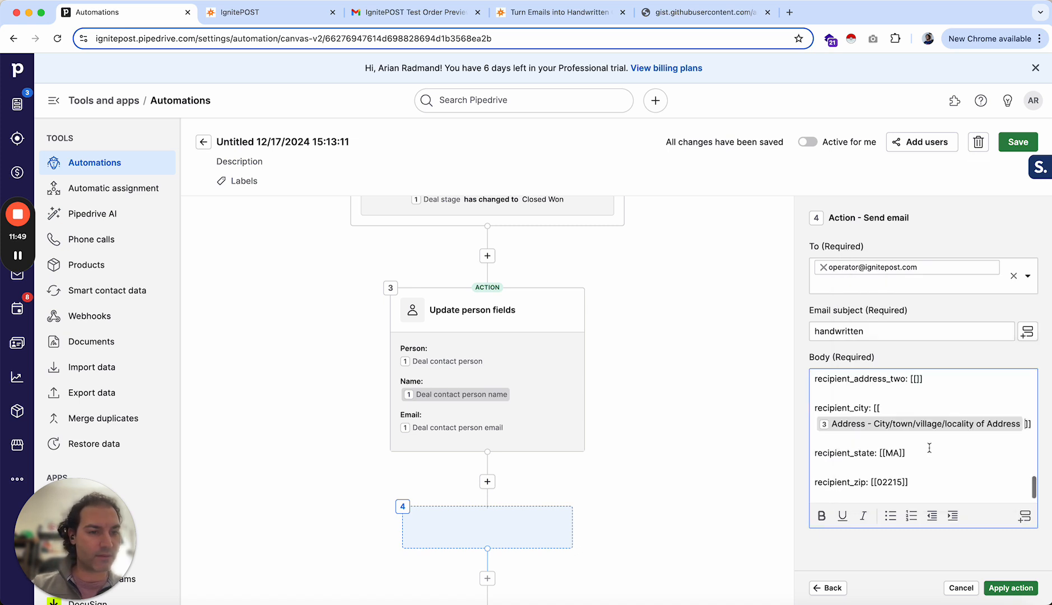
- Replace the recipient_state value with the Address - State/county of Address field
click(885, 453)
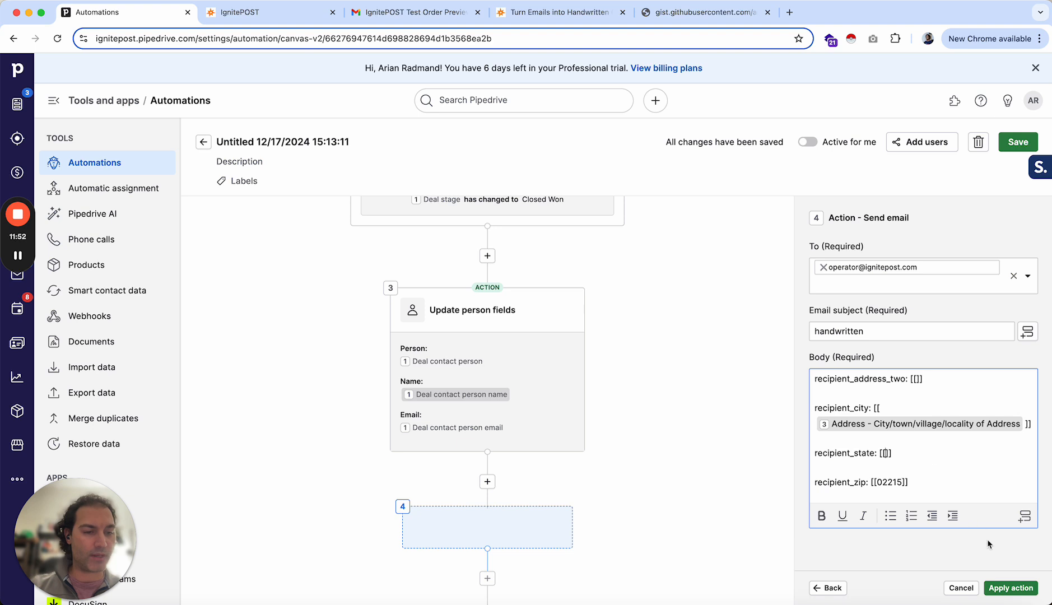
click(1025, 517)
text(state)
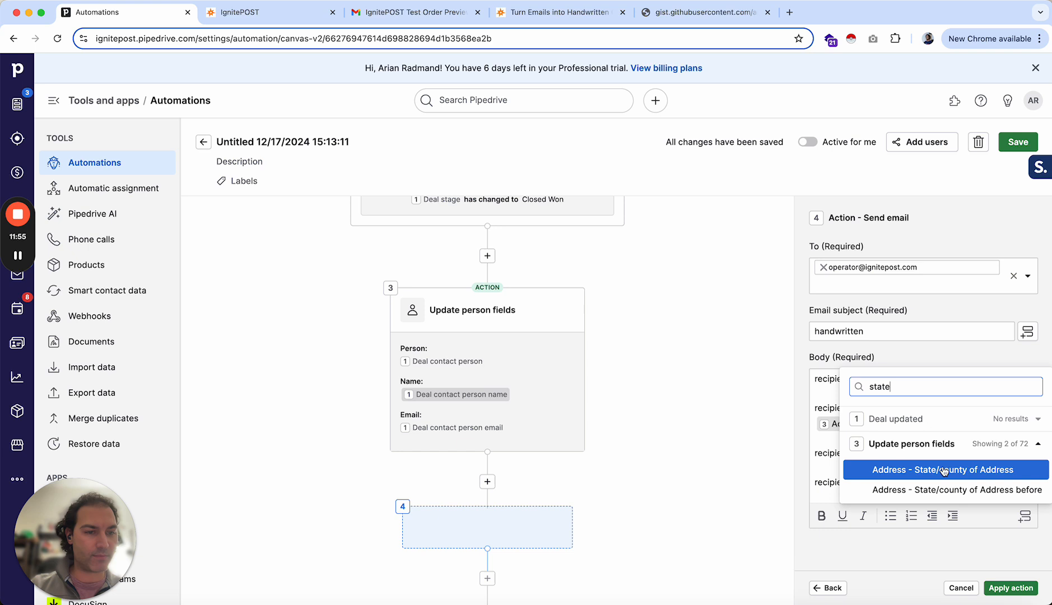
click(945, 471)
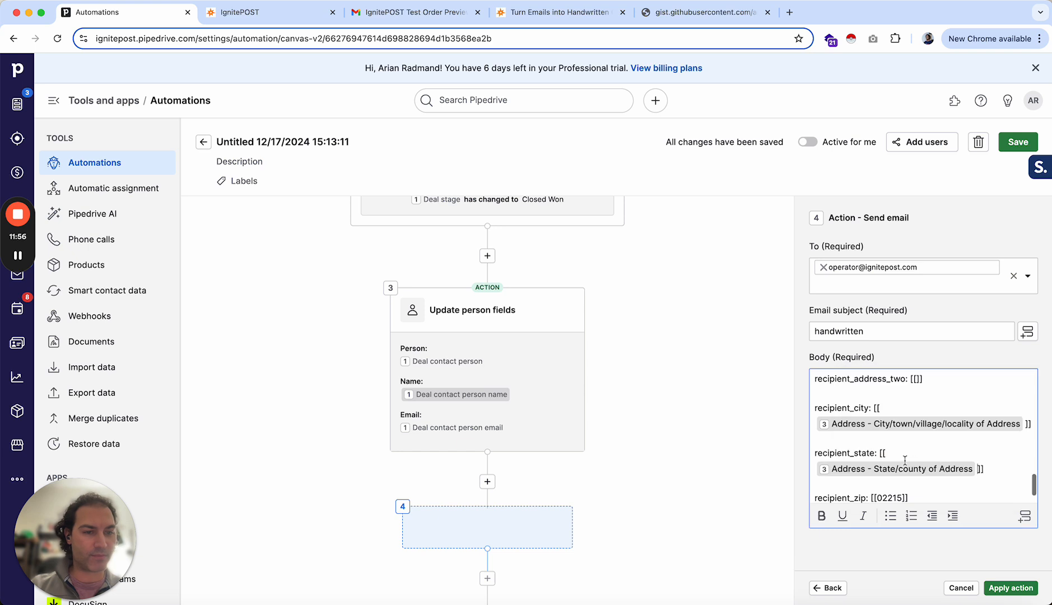
- Replace the recipient_zip value with the Address - ZIP/Postal code of Address field
scroll(899, 463, down, 1)
double_click(899, 463)
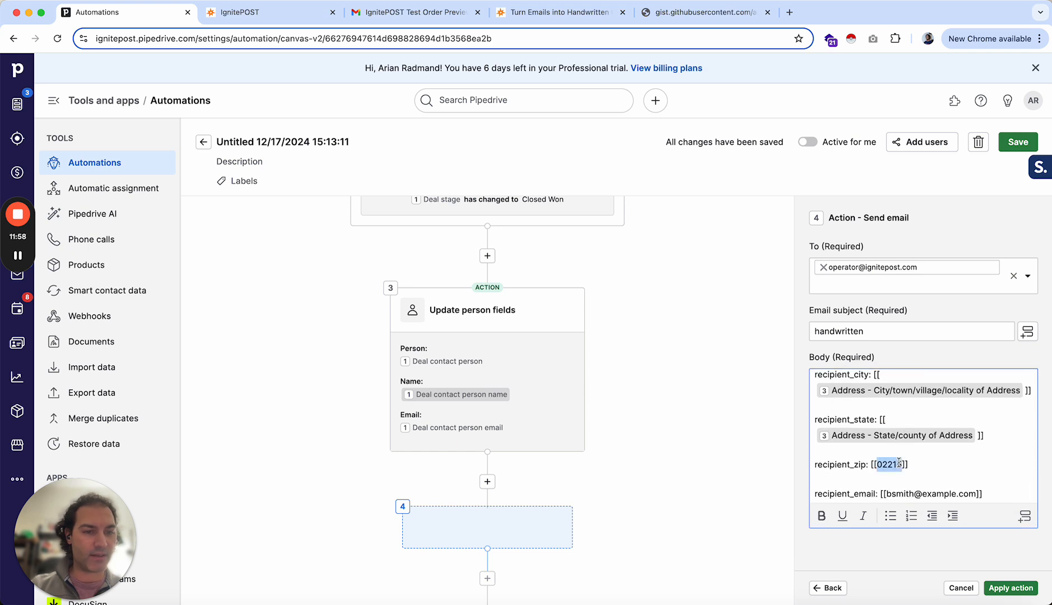
key(BackSpace)
click(1024, 515)
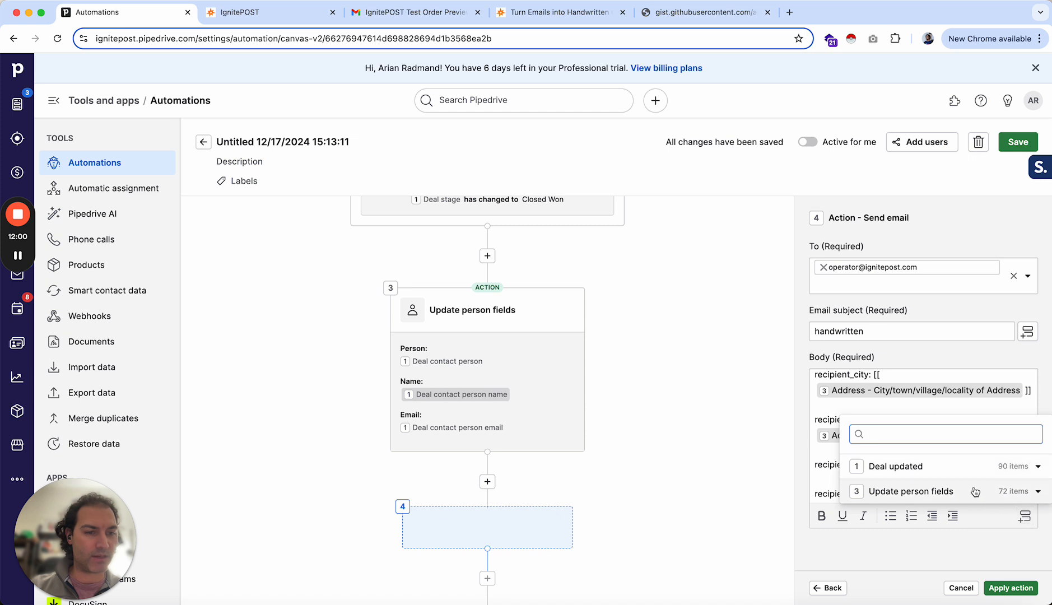
text(zip)
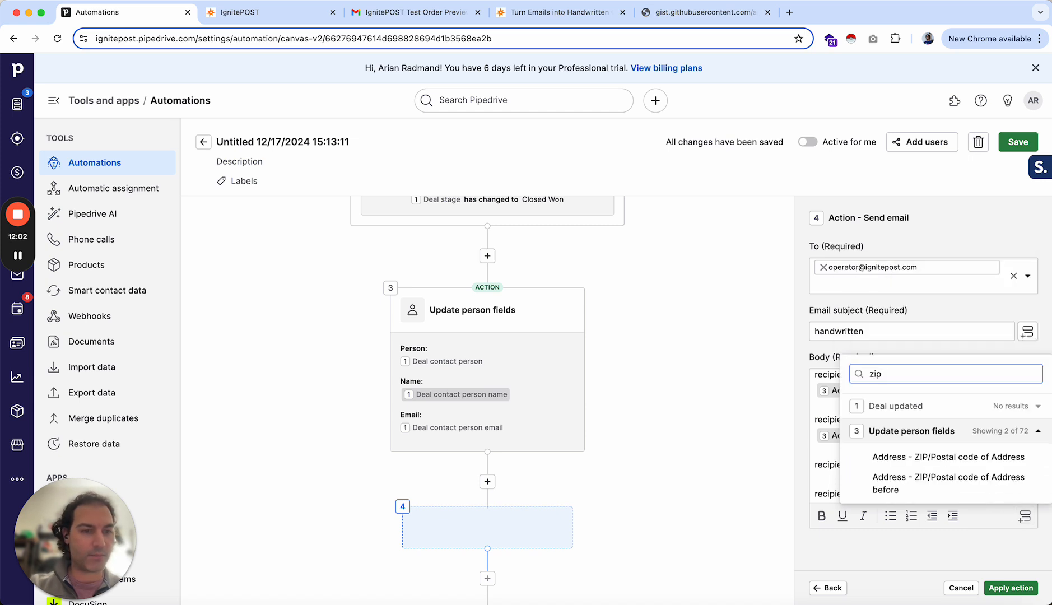
click(894, 455)
scroll(892, 469, down, 1)
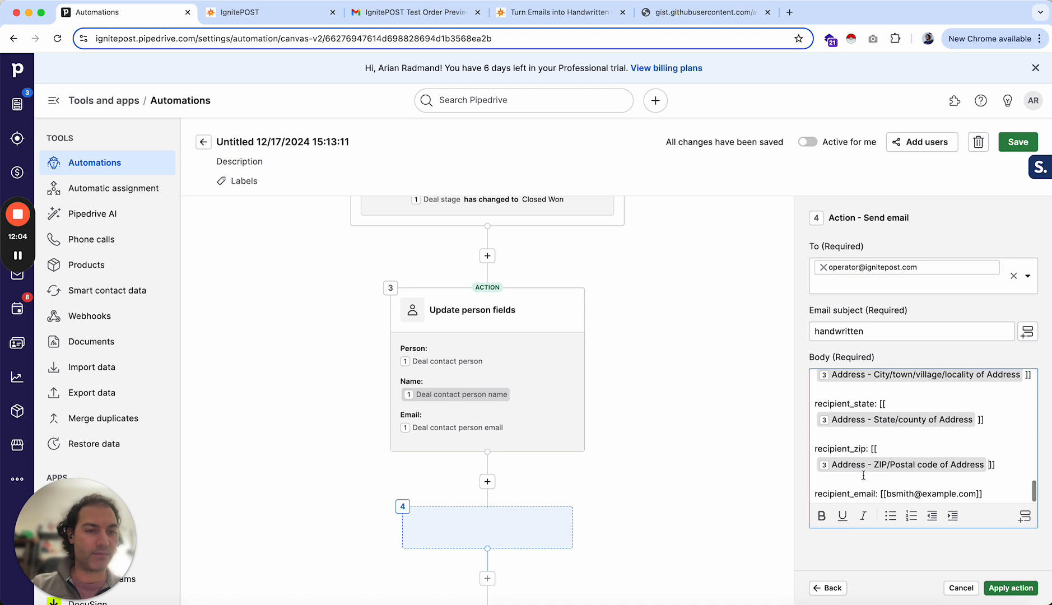
- Clear the sample value from the recipient_email placeholder, leaving empty brackets, and apply the Send email action
drag(977, 493, 897, 491)
key(BackSpace)
key(BackSpace)
key(BackSpace)
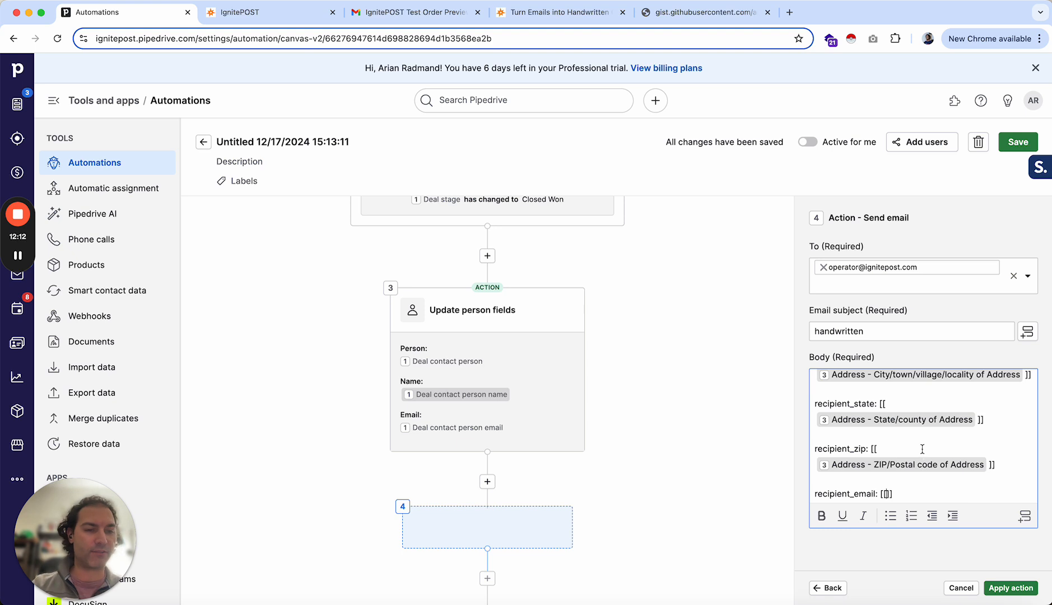
click(1016, 589)
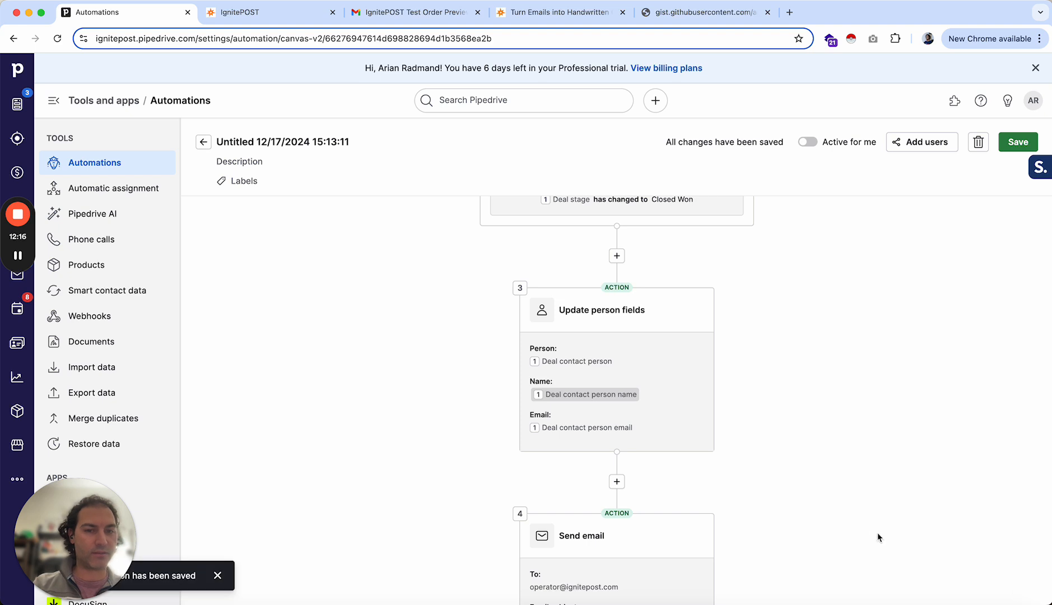
- Save the automation and switch it to Active for me
scroll(855, 522, down, 4)
scroll(856, 522, up, 7)
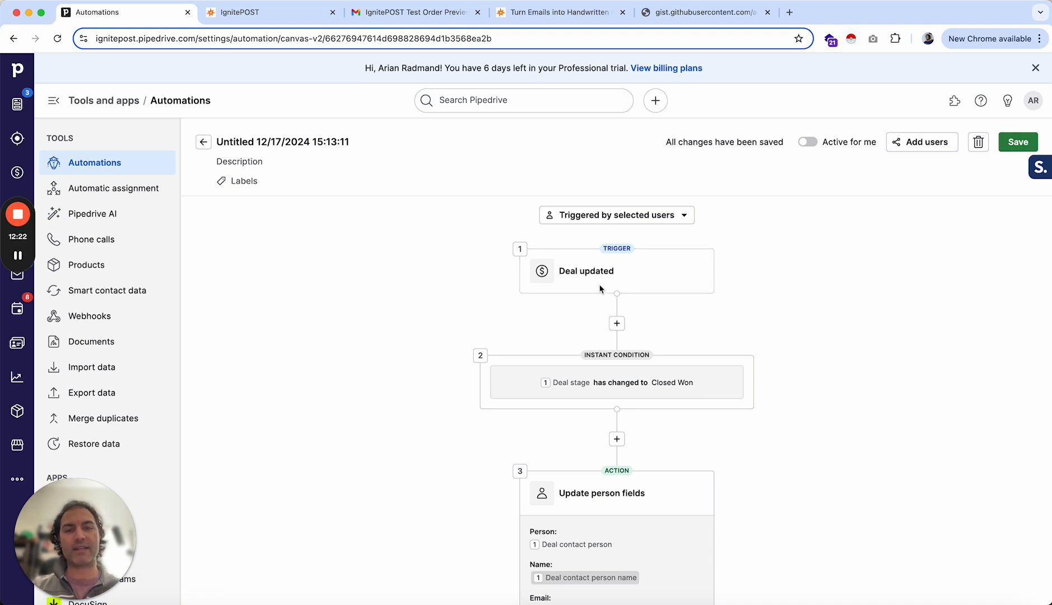
scroll(614, 384, down, 2)
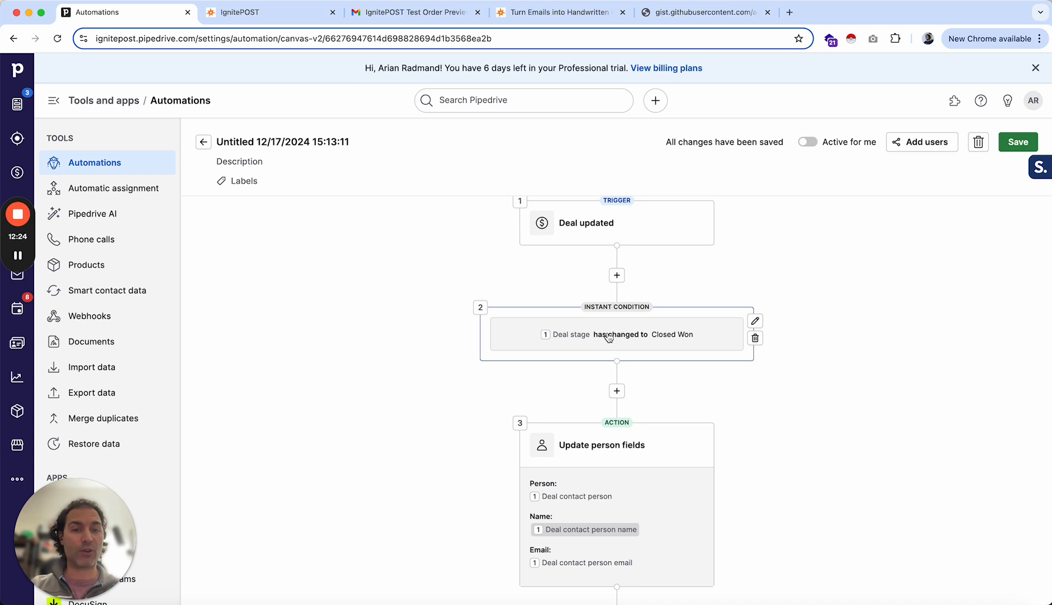
scroll(609, 336, down, 3)
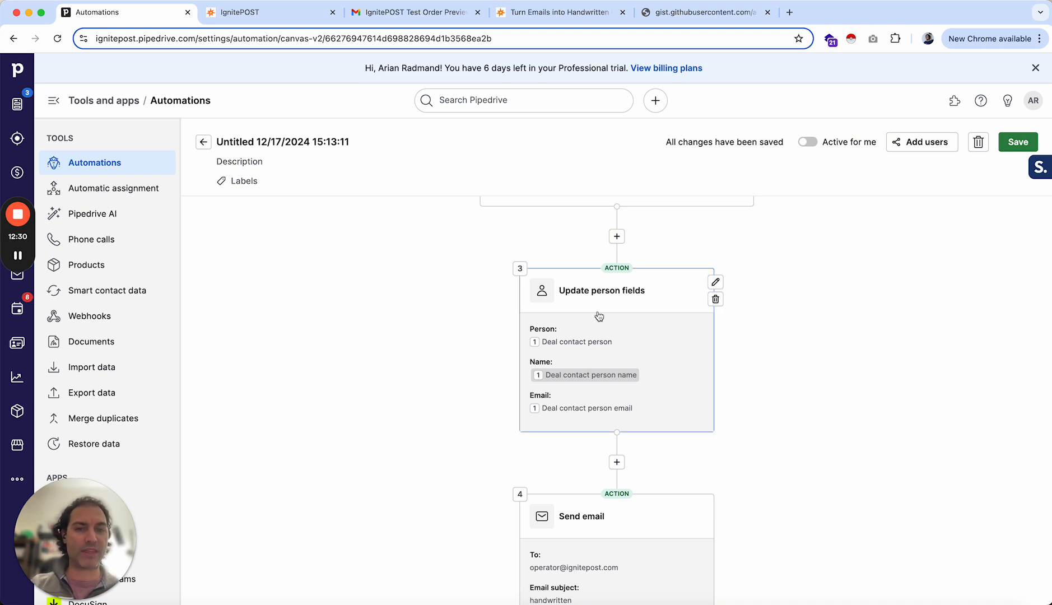
scroll(419, 408, down, 4)
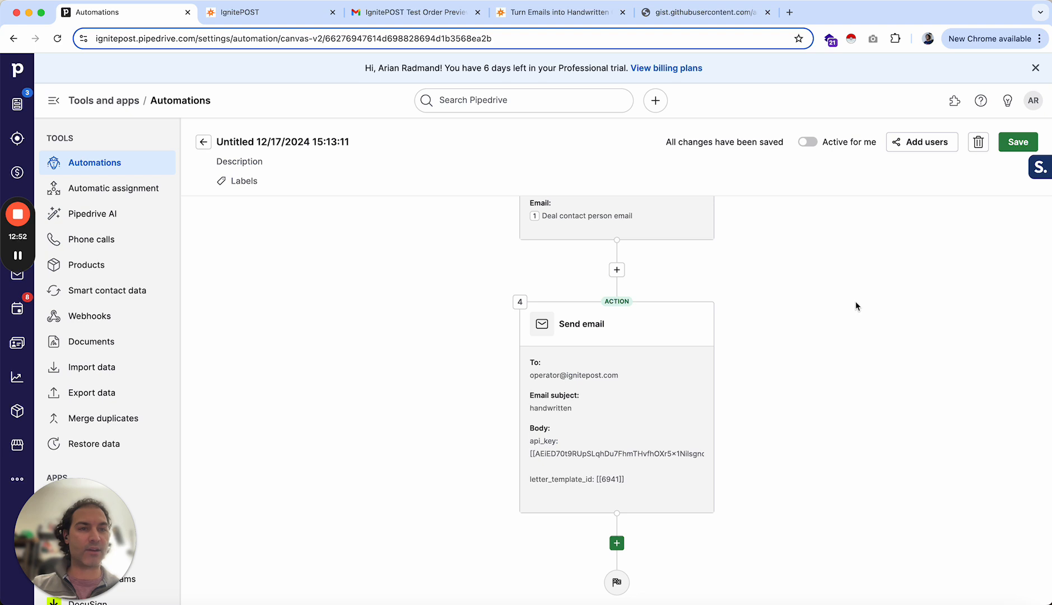
click(1012, 145)
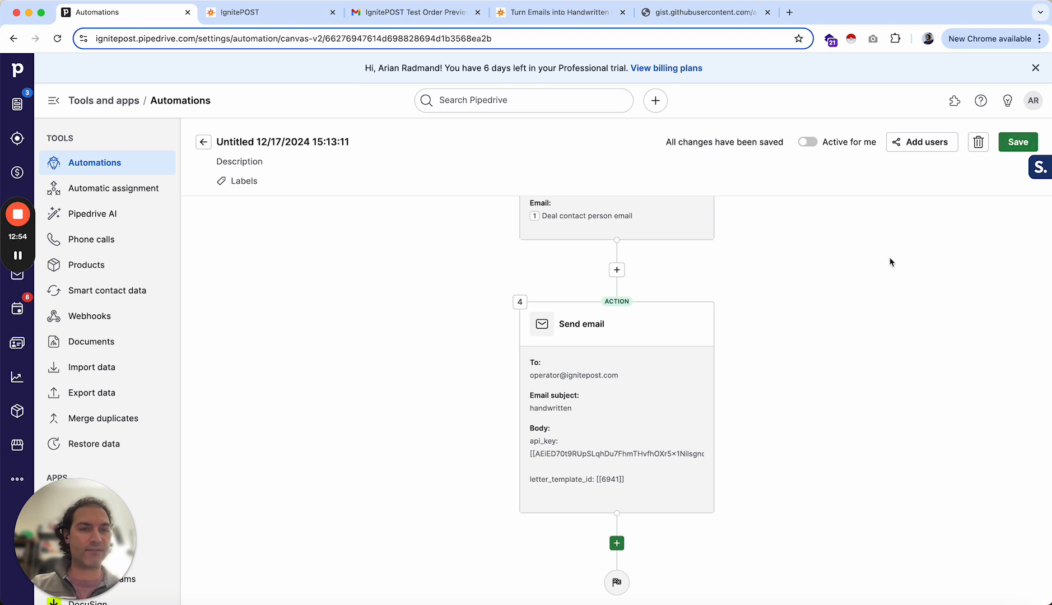
click(807, 141)
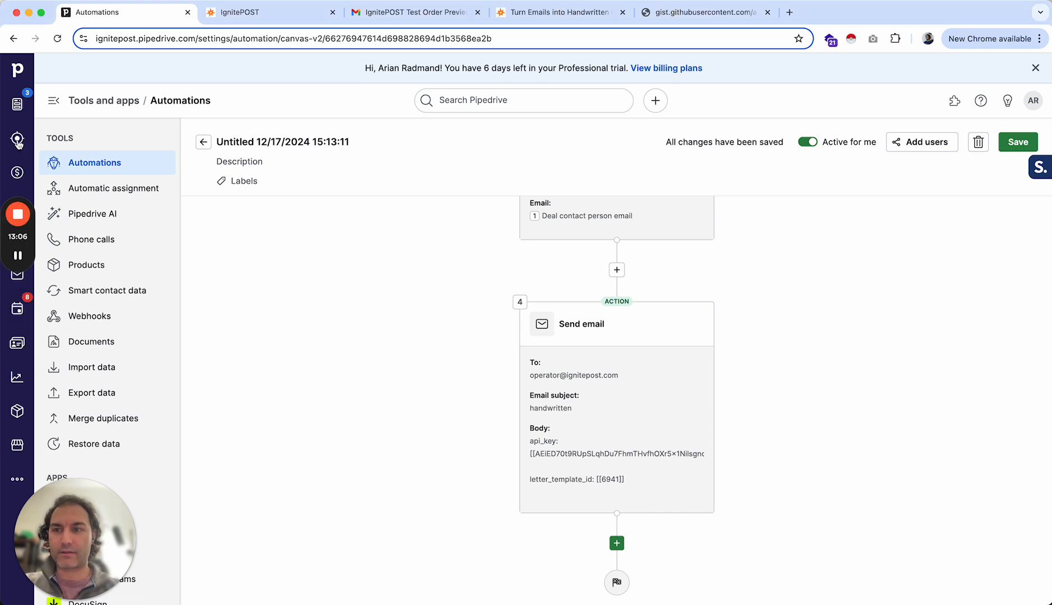
- Move the deal from Negotiations Started to Closed Won in the deals pipeline to test the automation
mouse_move(21, 233)
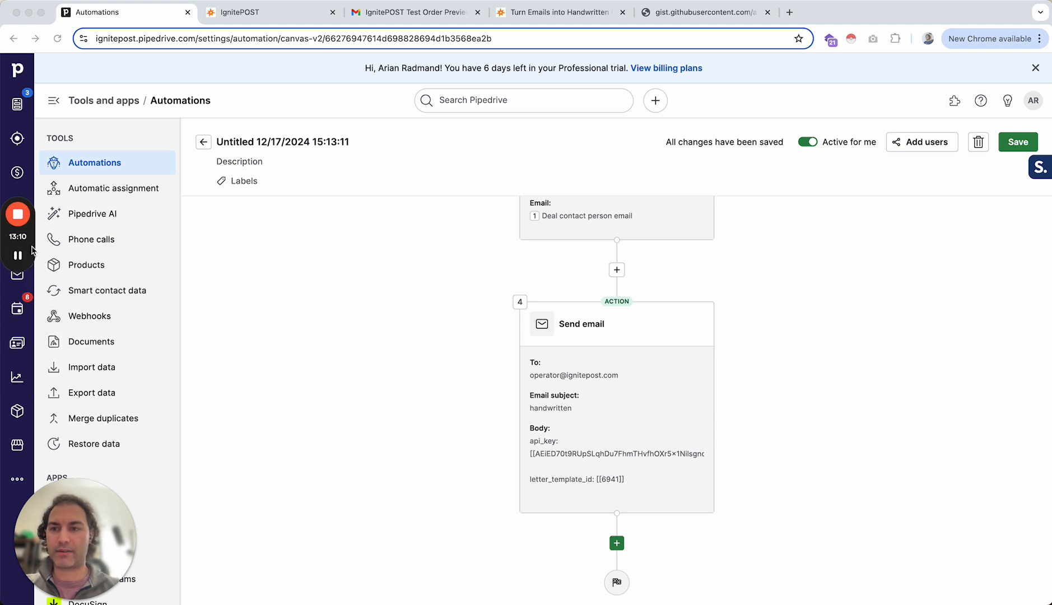
click(17, 172)
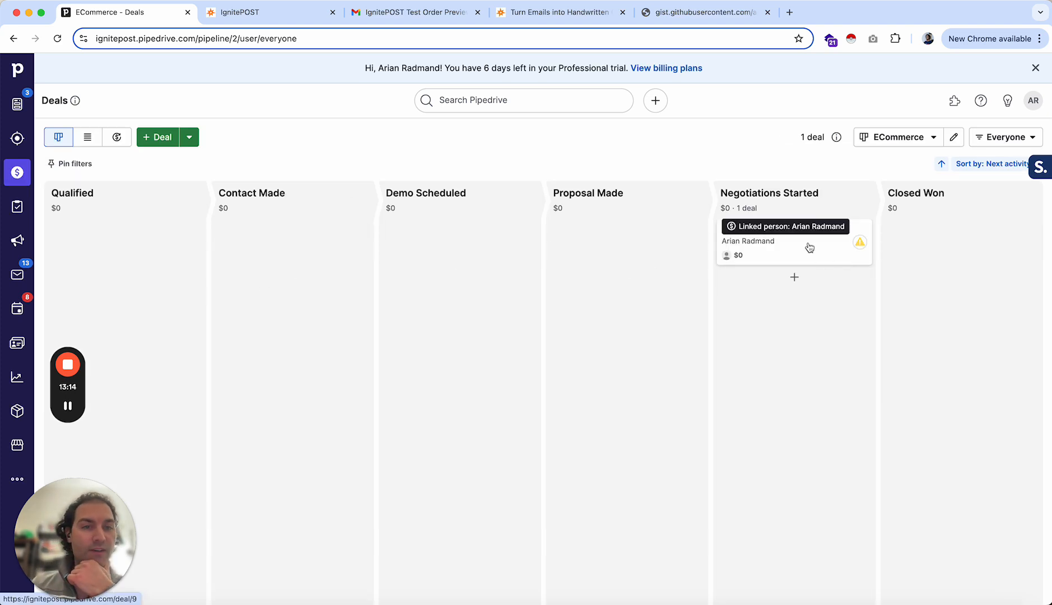
drag(791, 259, 993, 315)
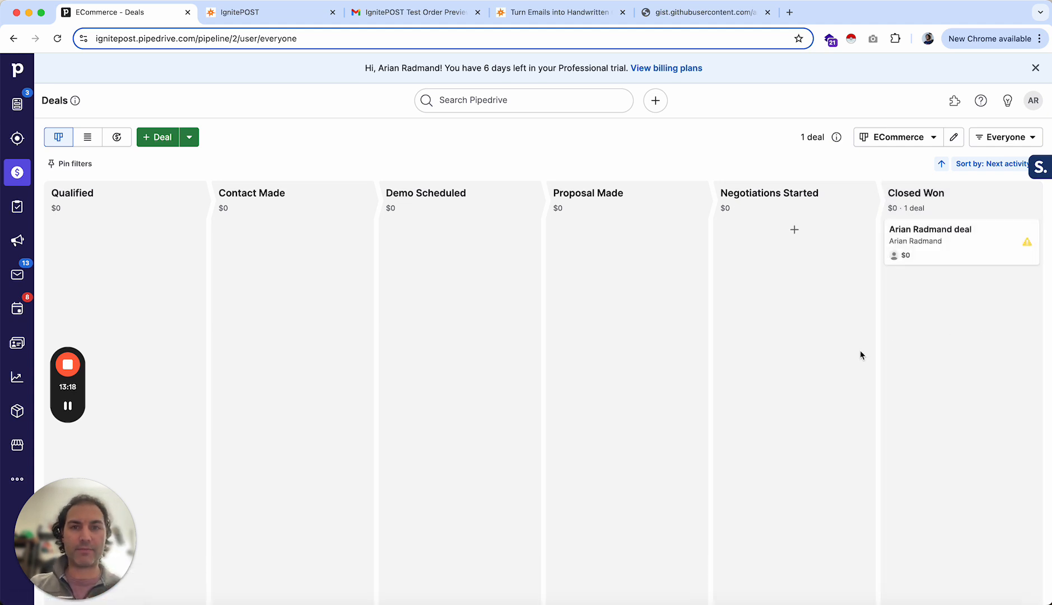
- Open the execution history of the Untitled 12/17/2024 15:13:11 automation
click(17, 479)
click(83, 74)
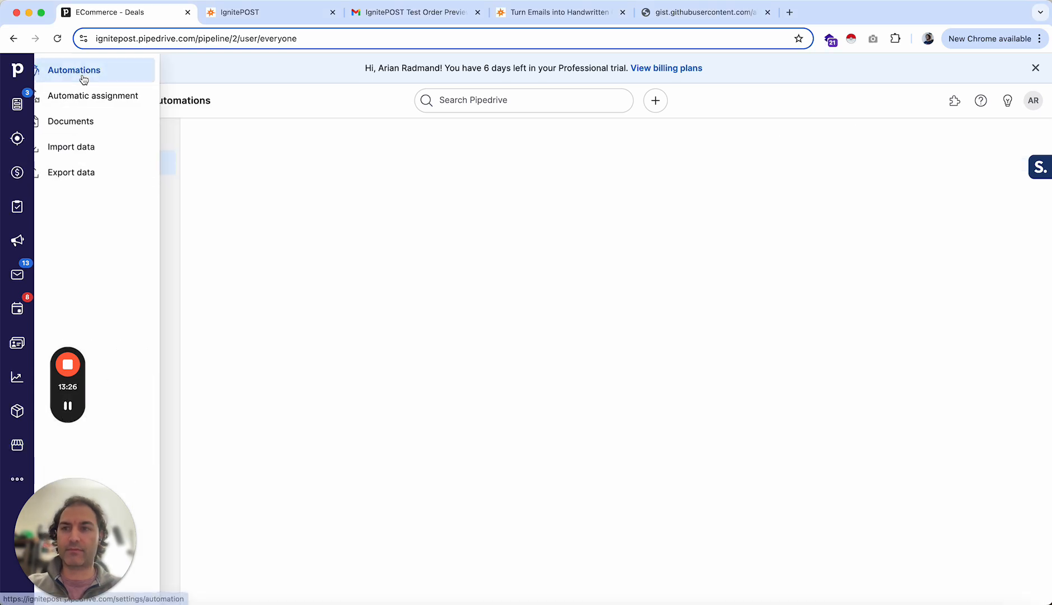
click(130, 163)
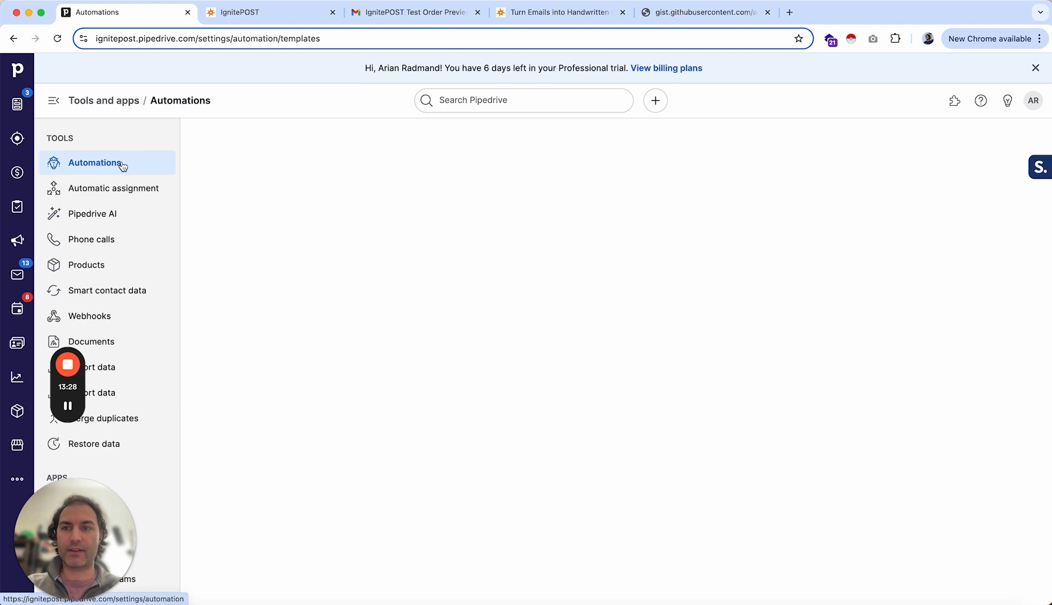
click(297, 179)
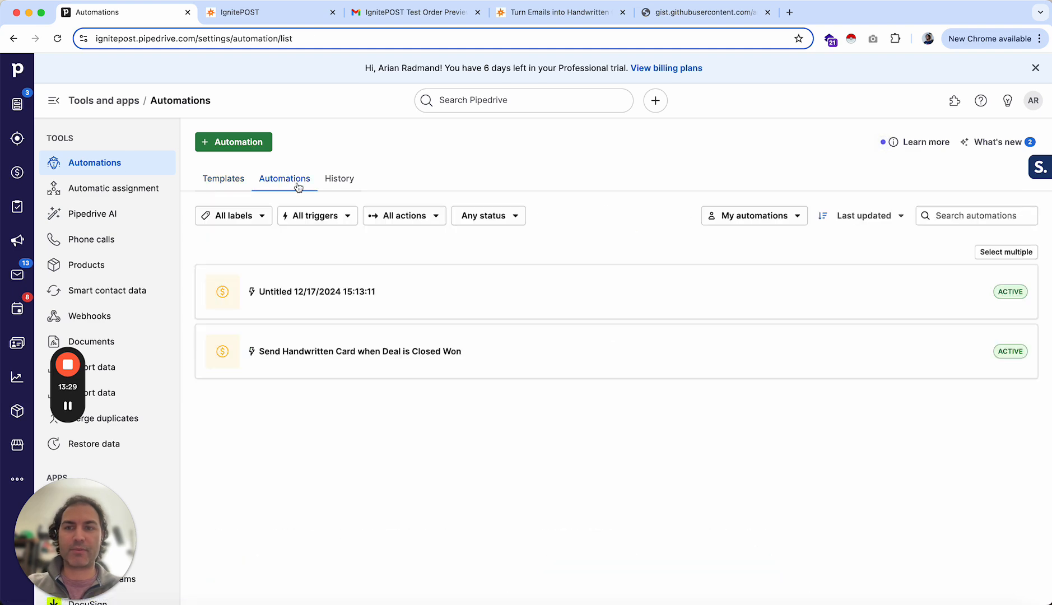
click(320, 287)
click(659, 138)
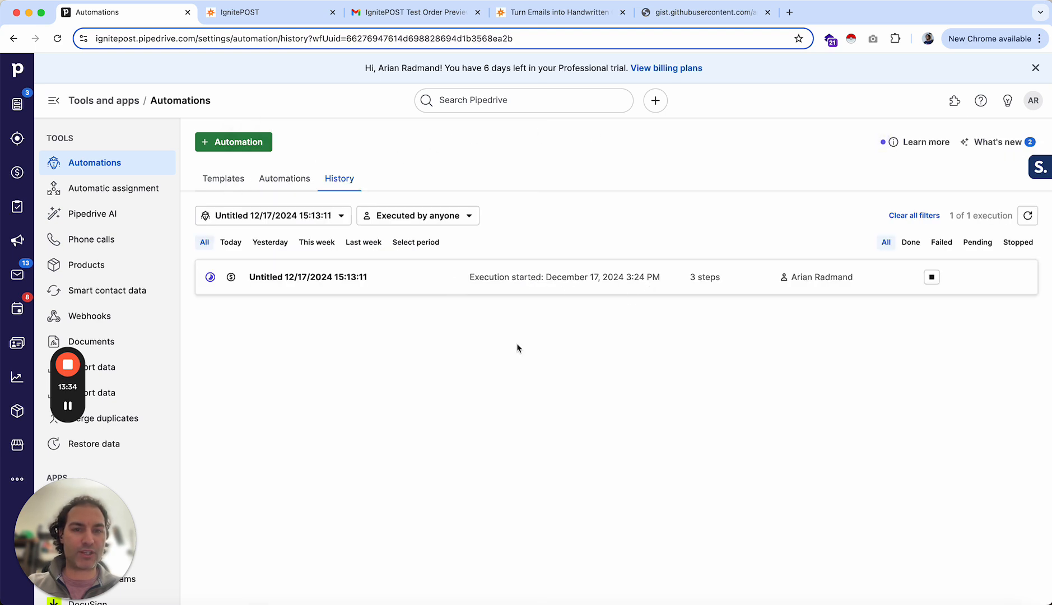
- Switch to Gmail and preview the front and inside card images of the IgnitePOST test order email
click(390, 12)
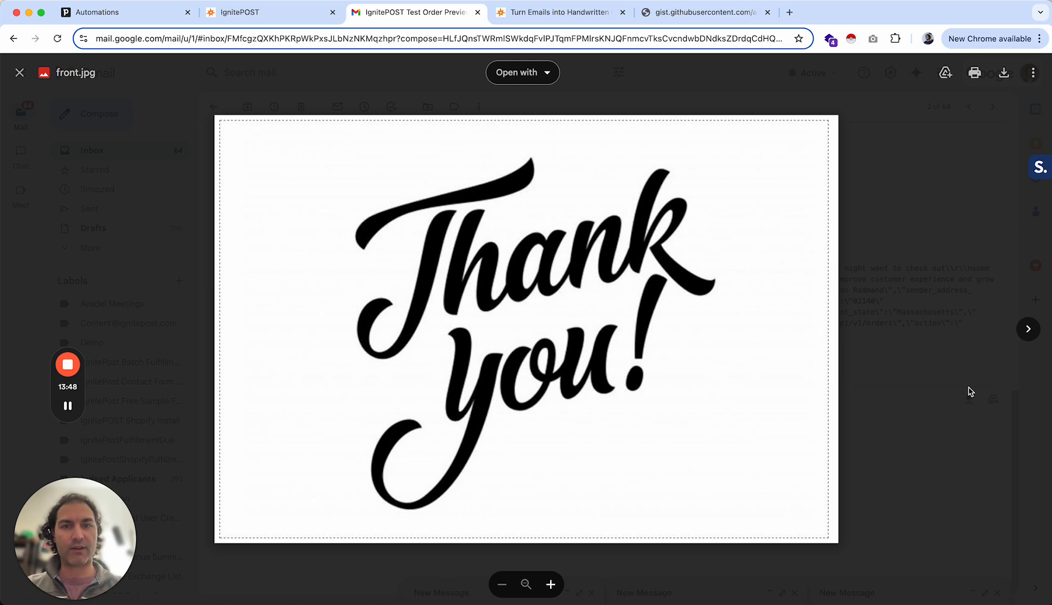
click(1028, 329)
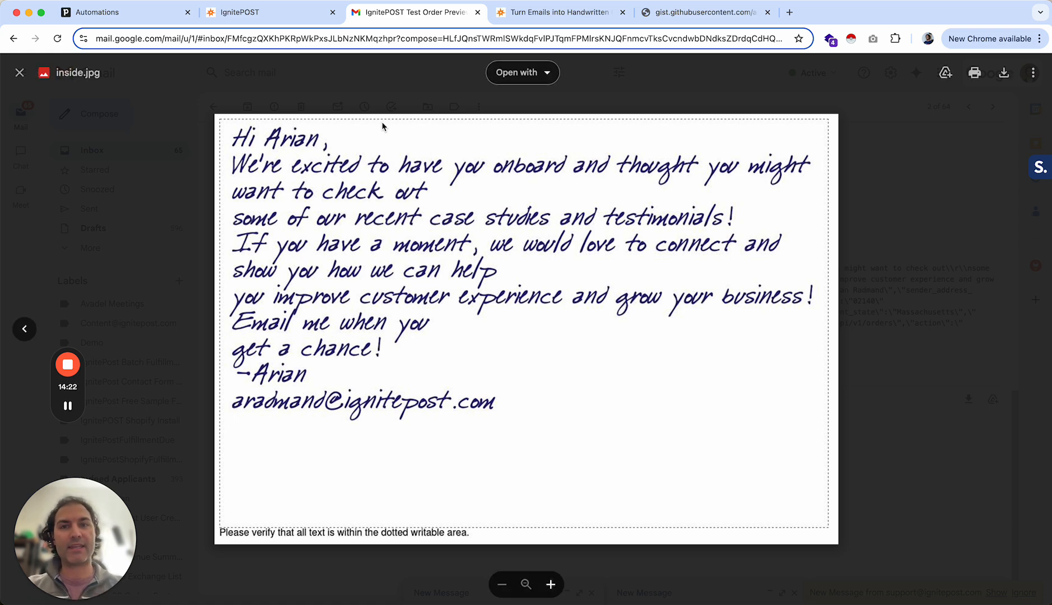
- Switch to the IgnitePOST dashboard and open the API Keys page from the account menu
click(275, 16)
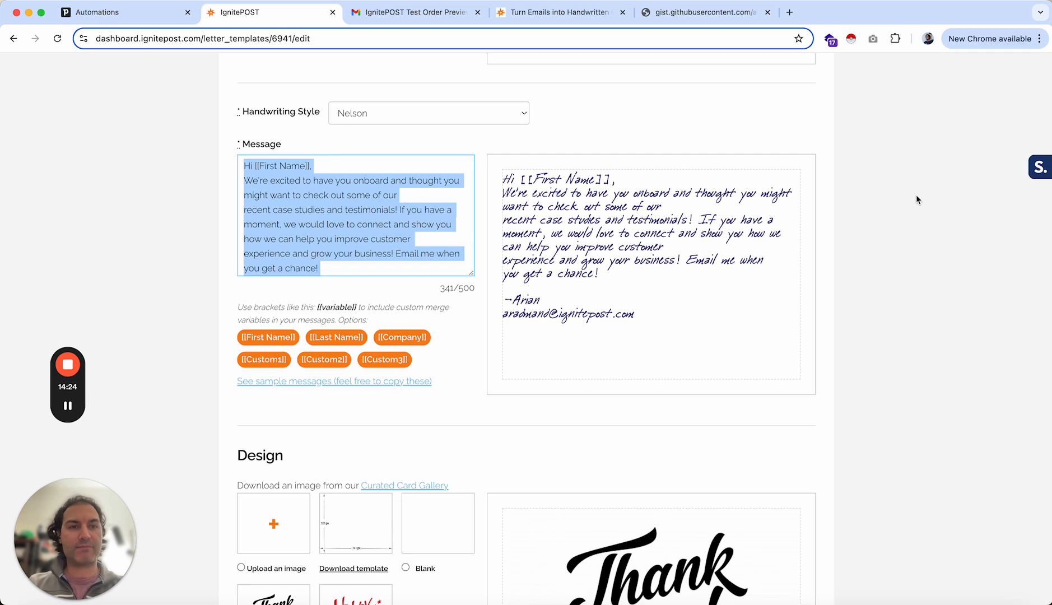
scroll(972, 147, up, 10)
scroll(972, 147, down, 1)
click(1023, 72)
click(1007, 143)
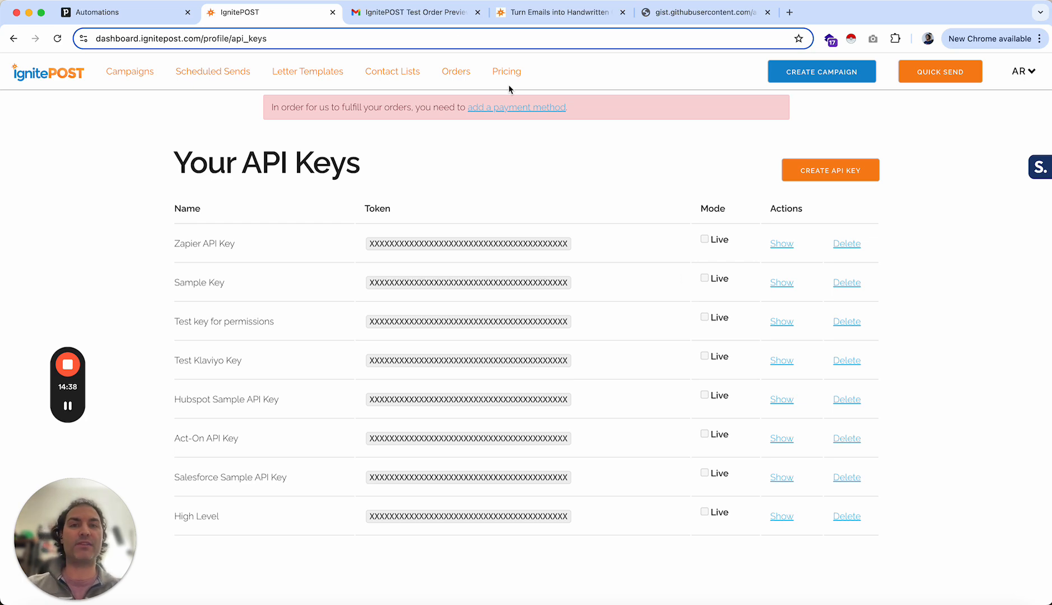
click(418, 12)
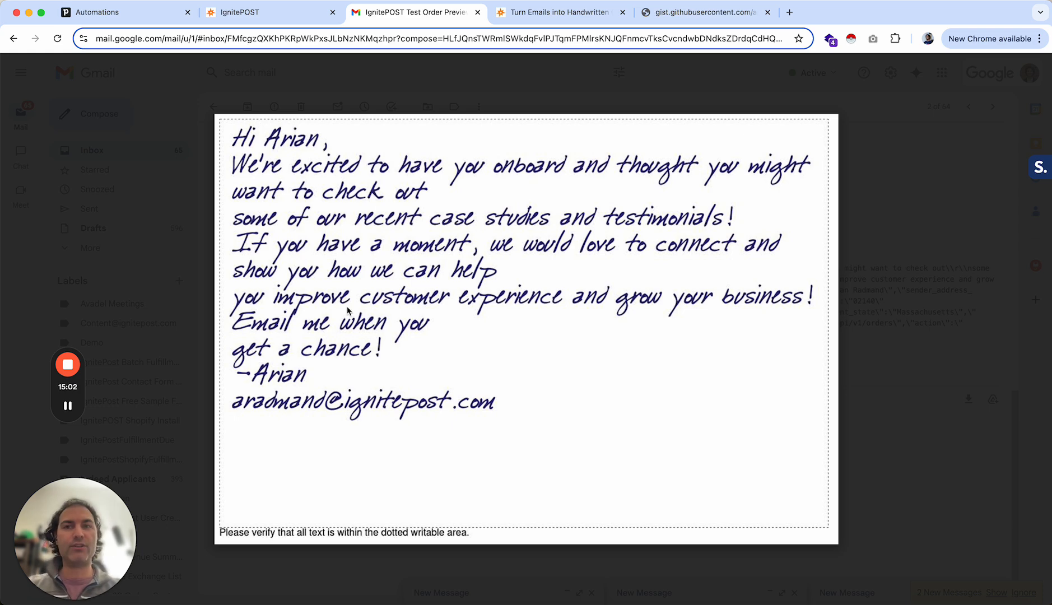
click(264, 18)
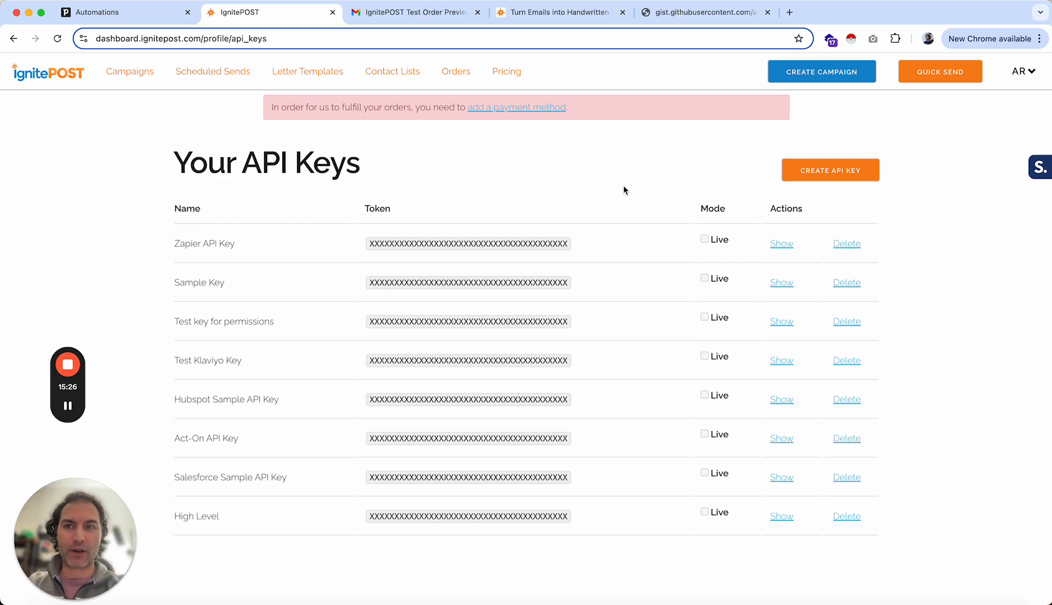
- Return to Pipedrive and open the Untitled 12/17/2024 15:13:11 automation's details from the Automations list
click(124, 13)
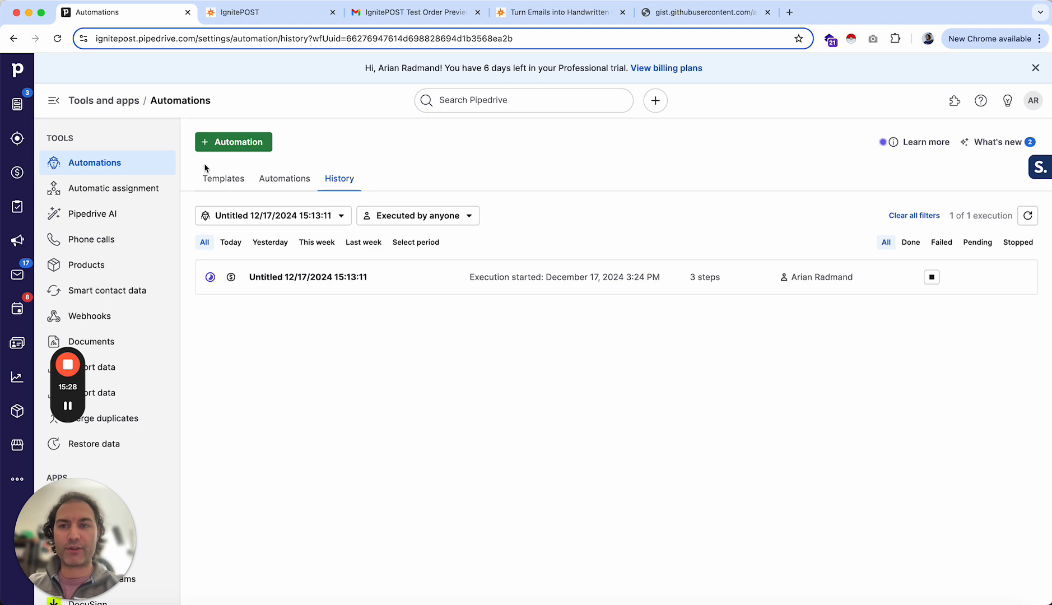
click(284, 178)
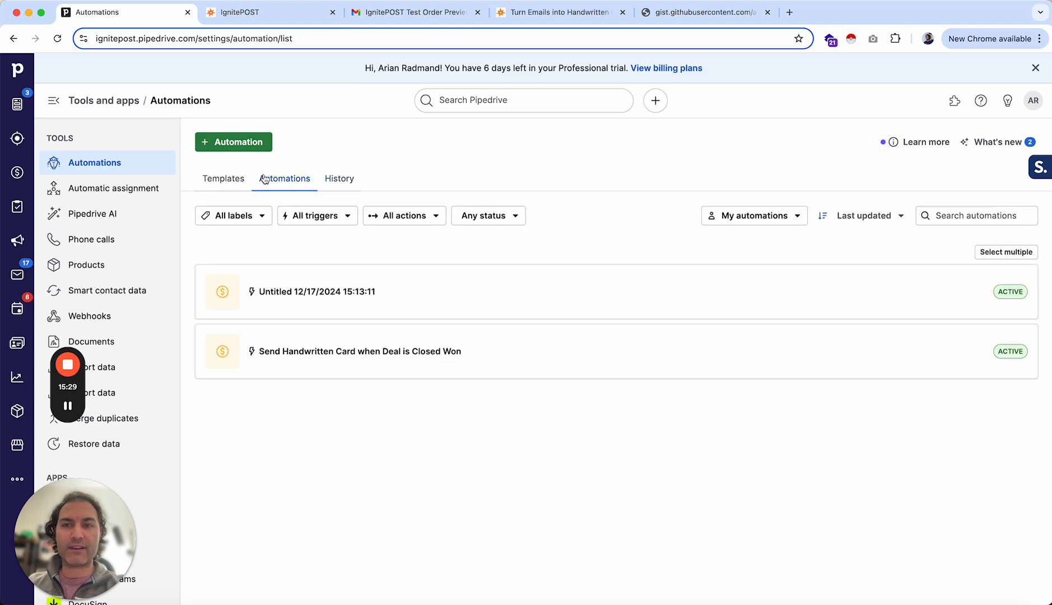
click(318, 310)
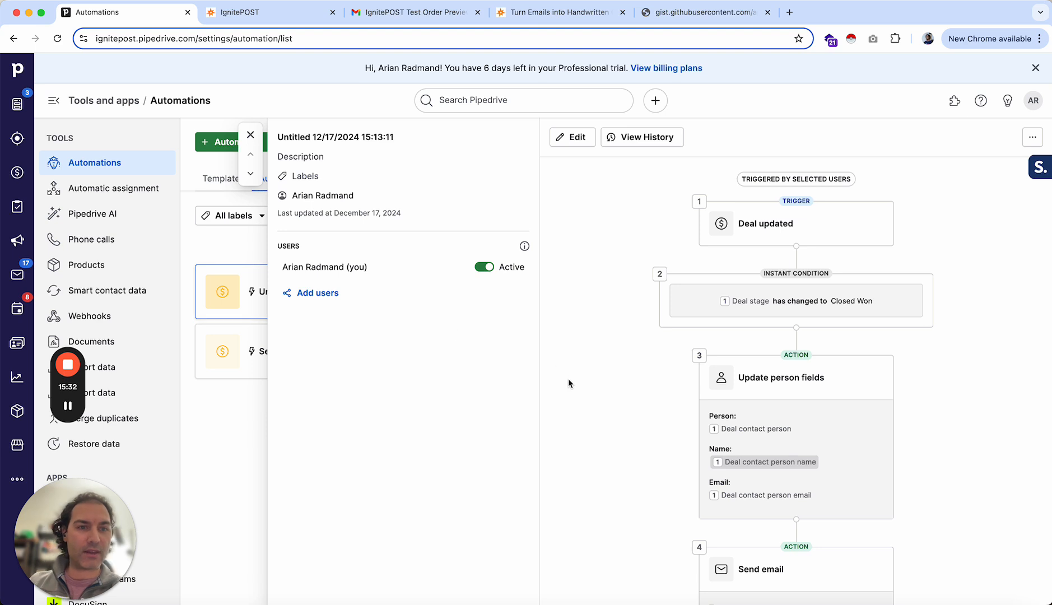
scroll(569, 383, down, 1)
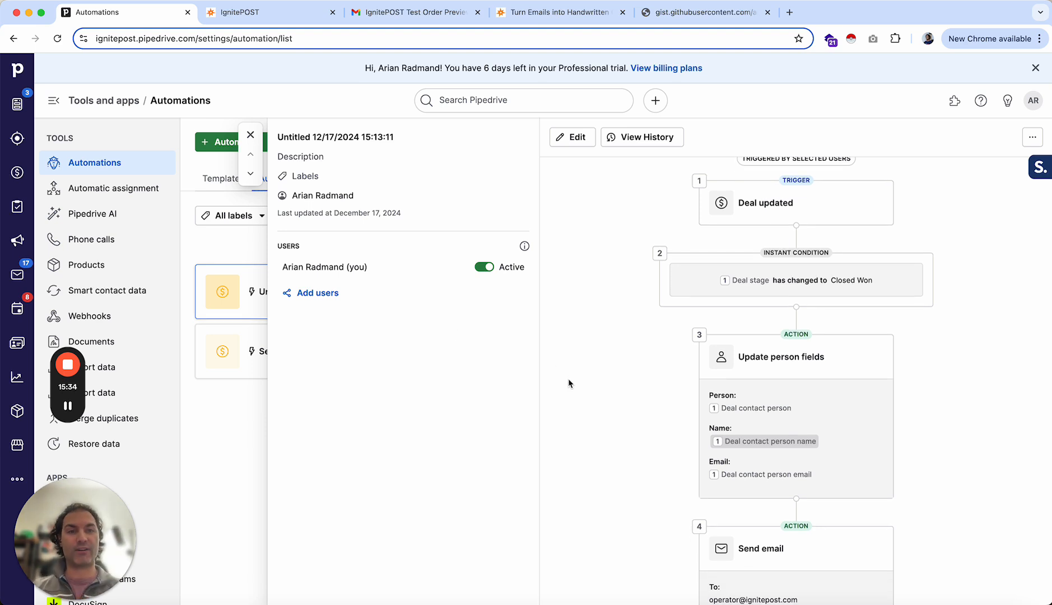
scroll(568, 384, down, 5)
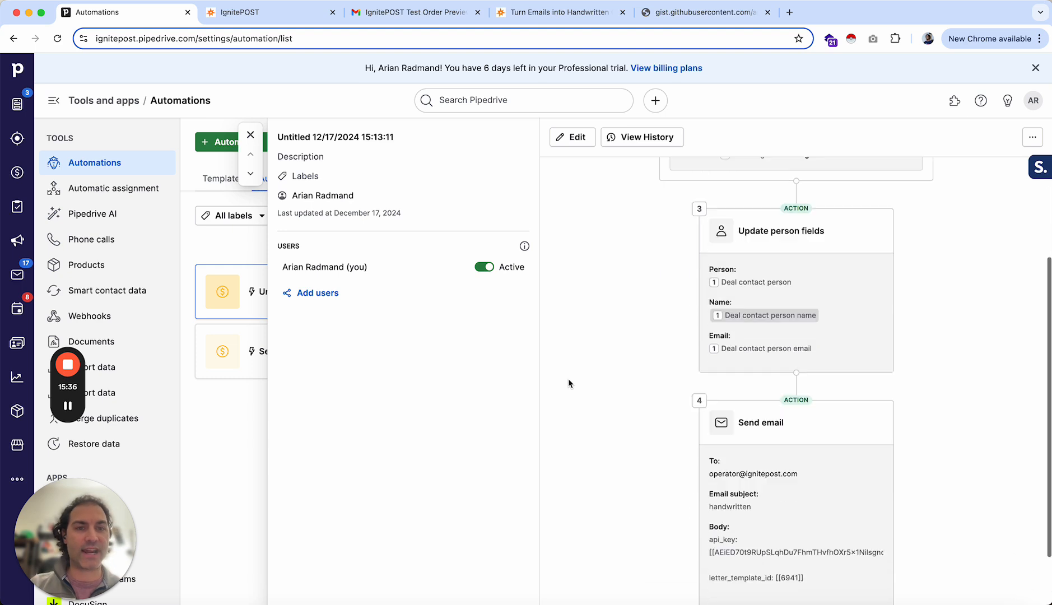